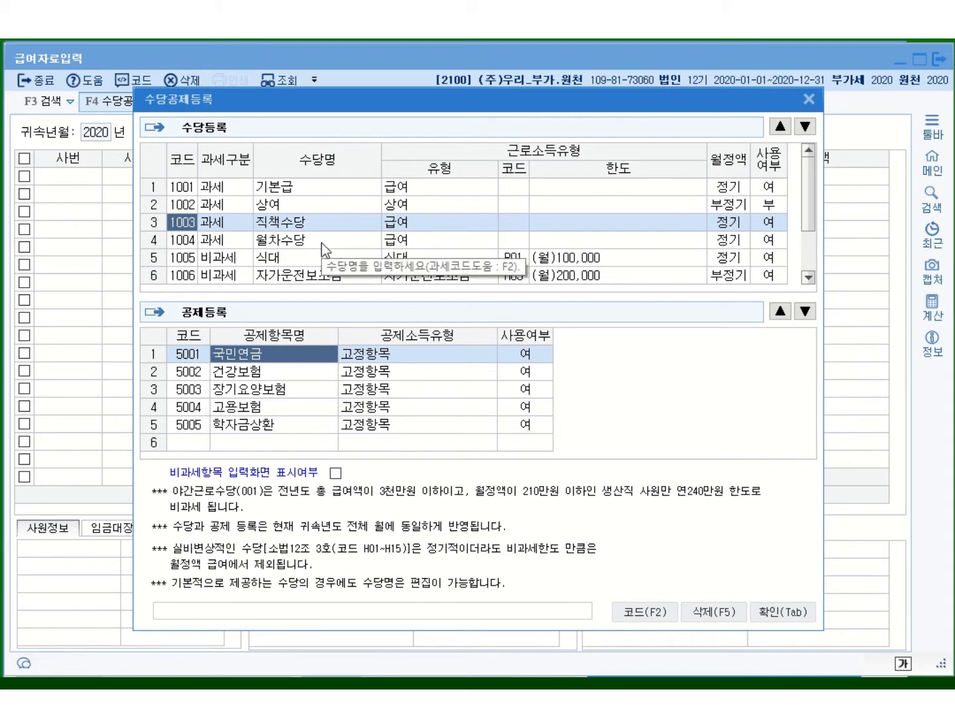
# Set the use status (사용여부) of the 월차수당 allowance to 부
pyautogui.click(771, 241)
pyautogui.click(711, 223)
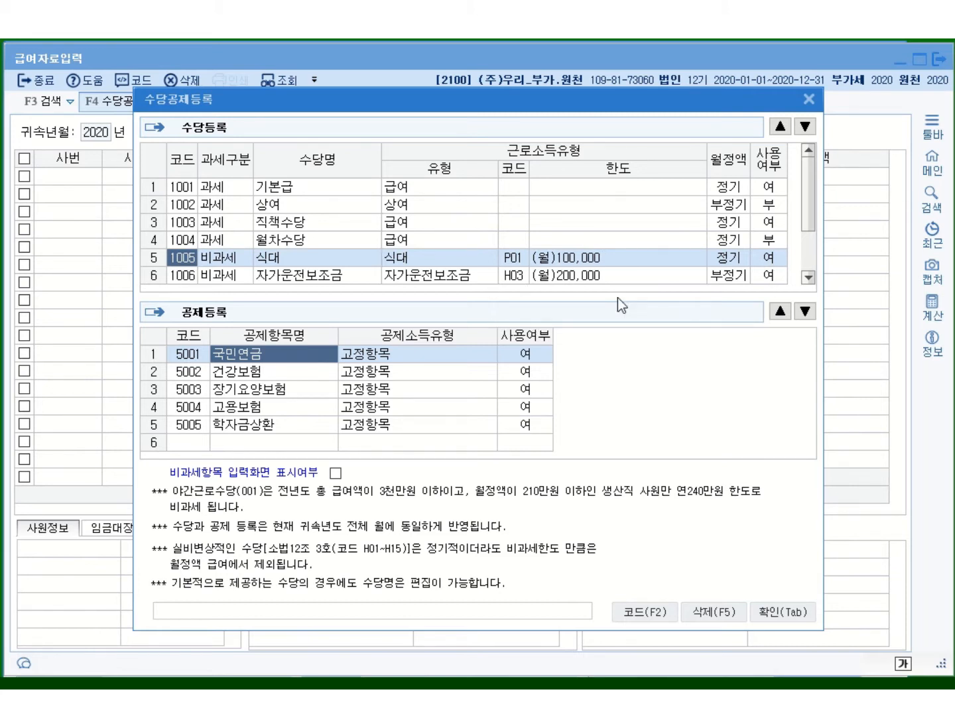
# Add a 비과세 (non-taxable) allowance named 육아수당 in the first empty row of the allowance list
pyautogui.click(807, 279)
pyautogui.click(807, 279)
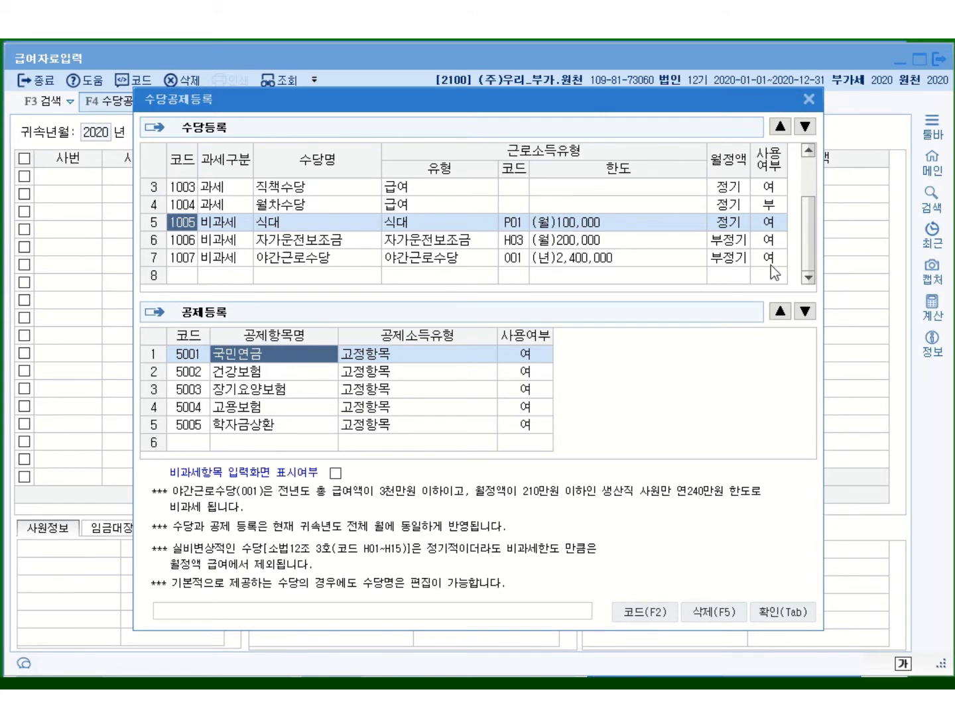
pyautogui.click(216, 274)
pyautogui.click(278, 272)
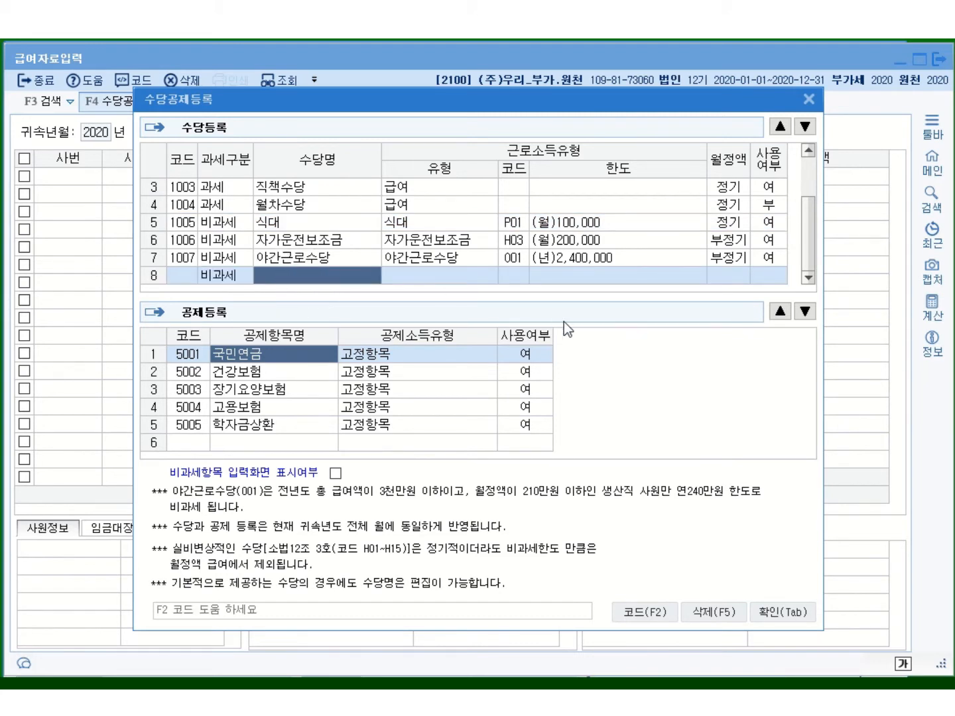
pyautogui.write('ㅇ')
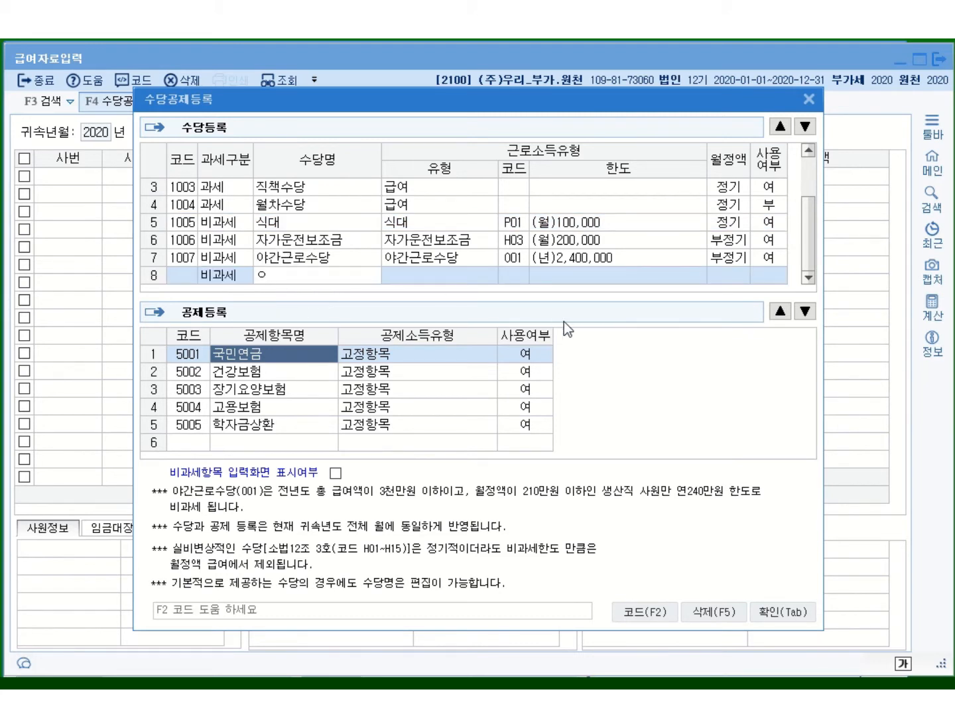
pyautogui.write('ㅠㄱㅇㅏㅅ')
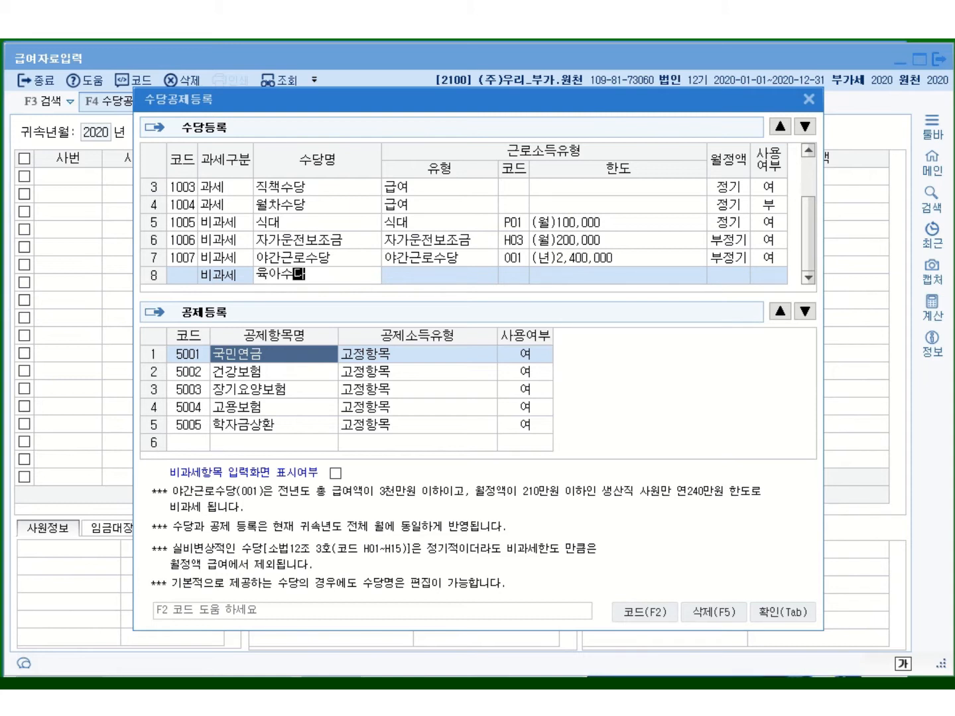
pyautogui.write('ㅏㅇ')
pyautogui.press('Return')
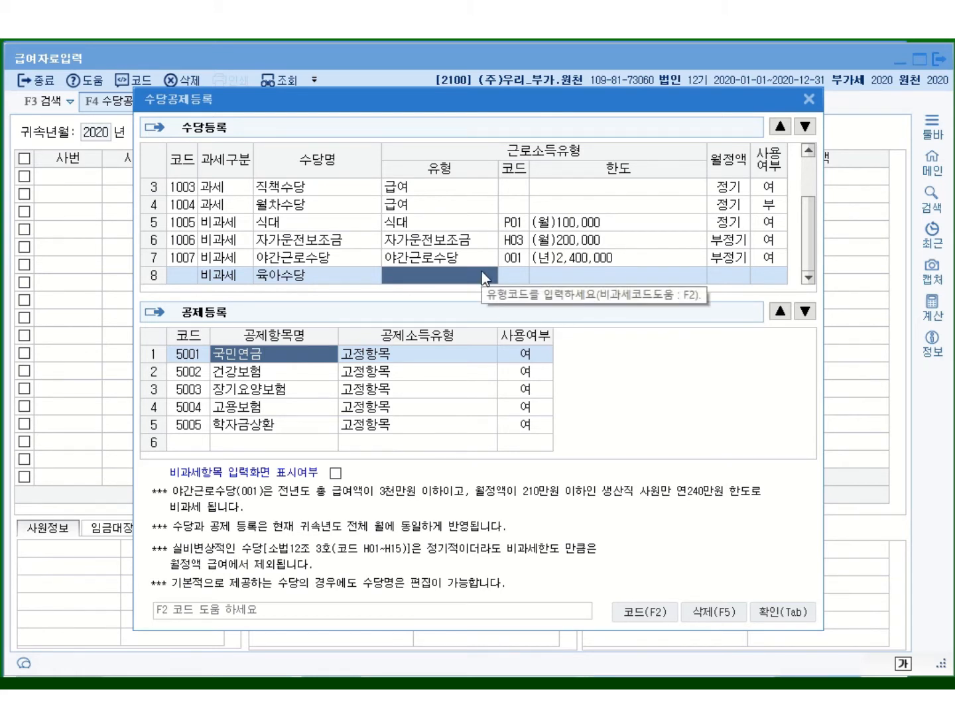
# Look up 육 in the non-taxable code help and assign type Q01 육아수당 to the new 육아수당 allowance
pyautogui.press('F2')
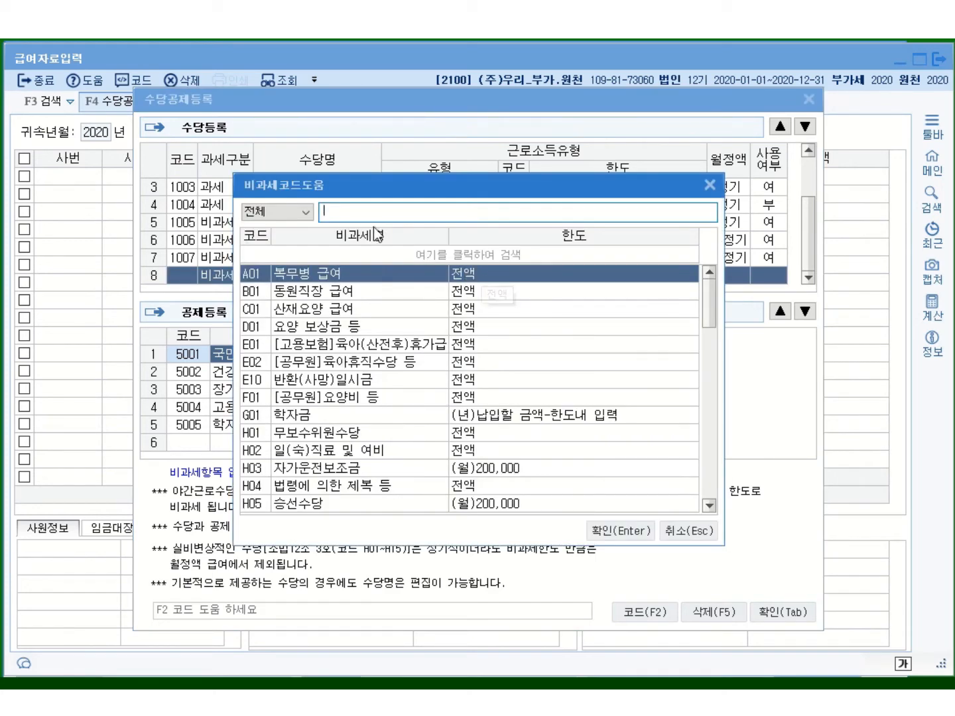
pyautogui.write('ㅇ')
pyautogui.press('BackSpace')
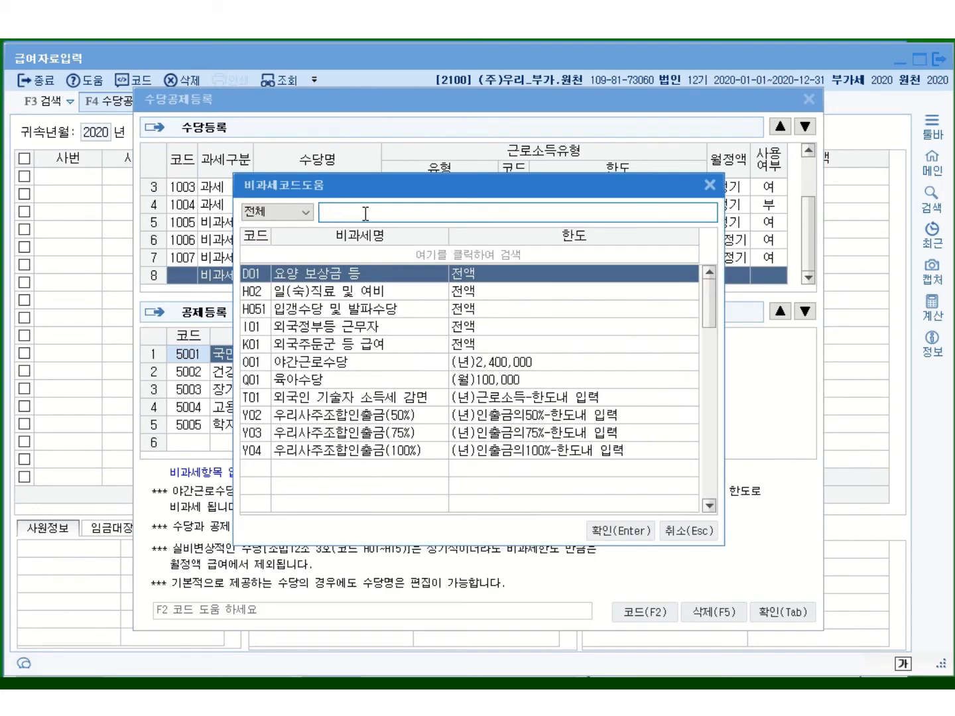
pyautogui.write('육')
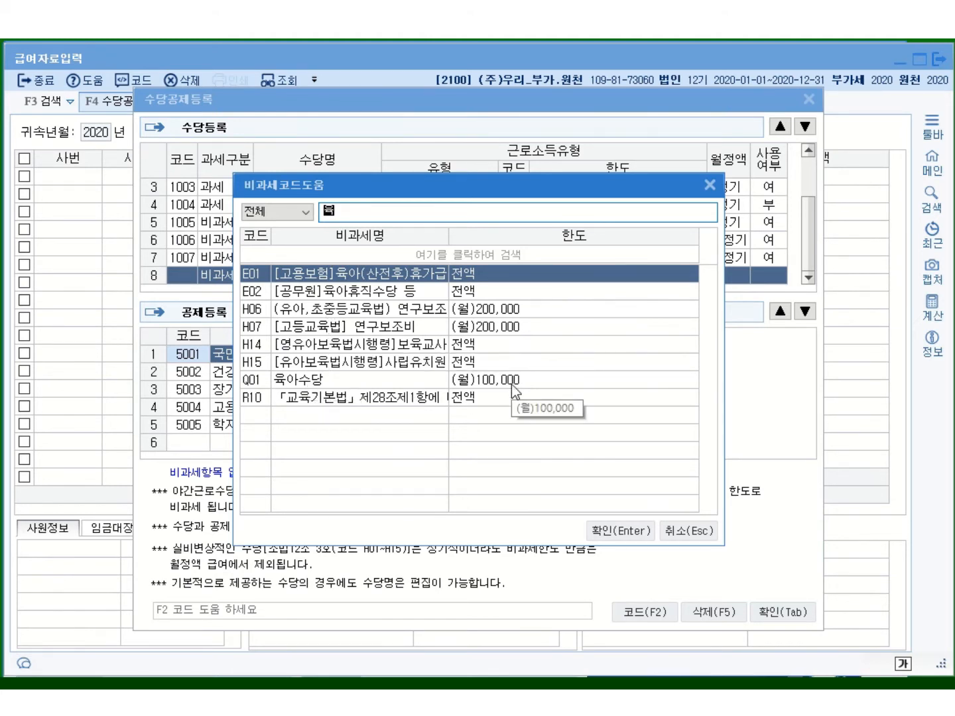
pyautogui.click(317, 379)
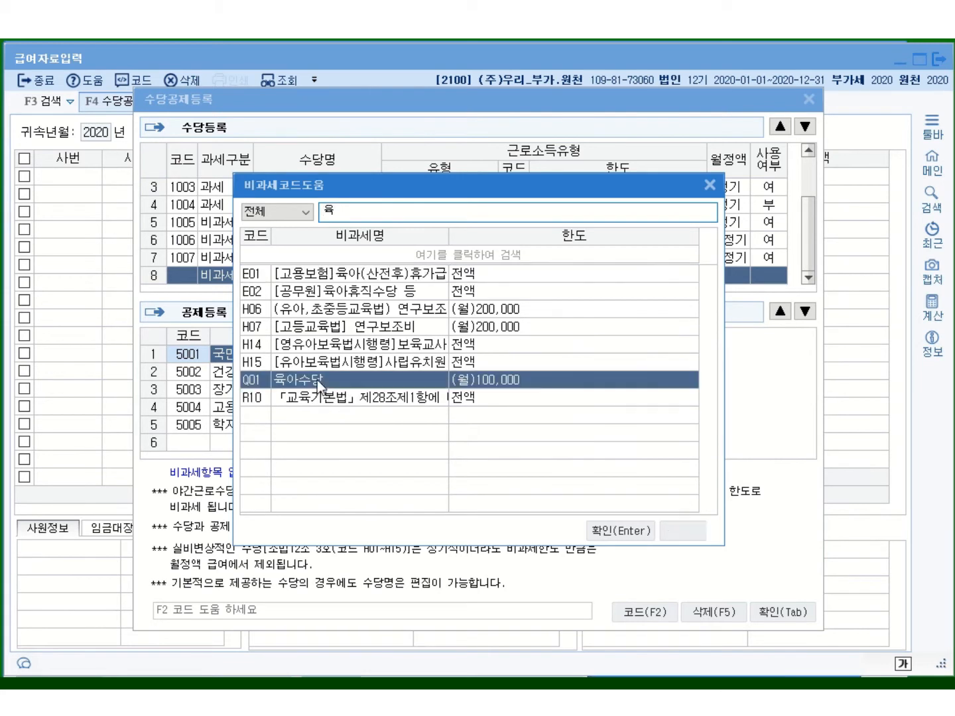
pyautogui.click(633, 536)
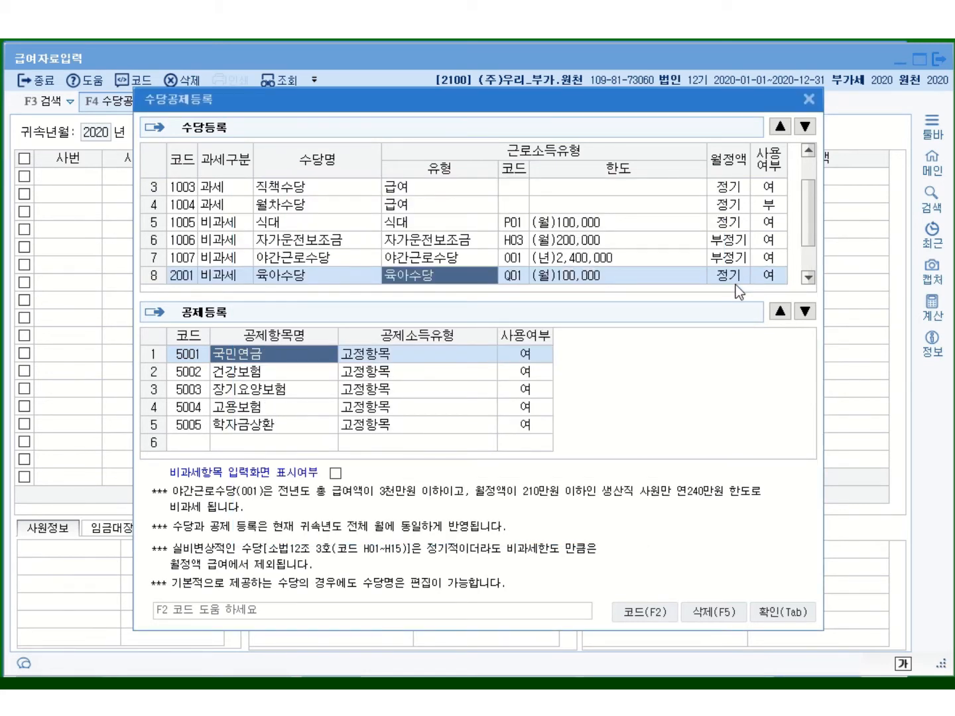
# Add another 비과세 allowance named 국외근로수당 in the next empty row of the allowance list
pyautogui.click(808, 279)
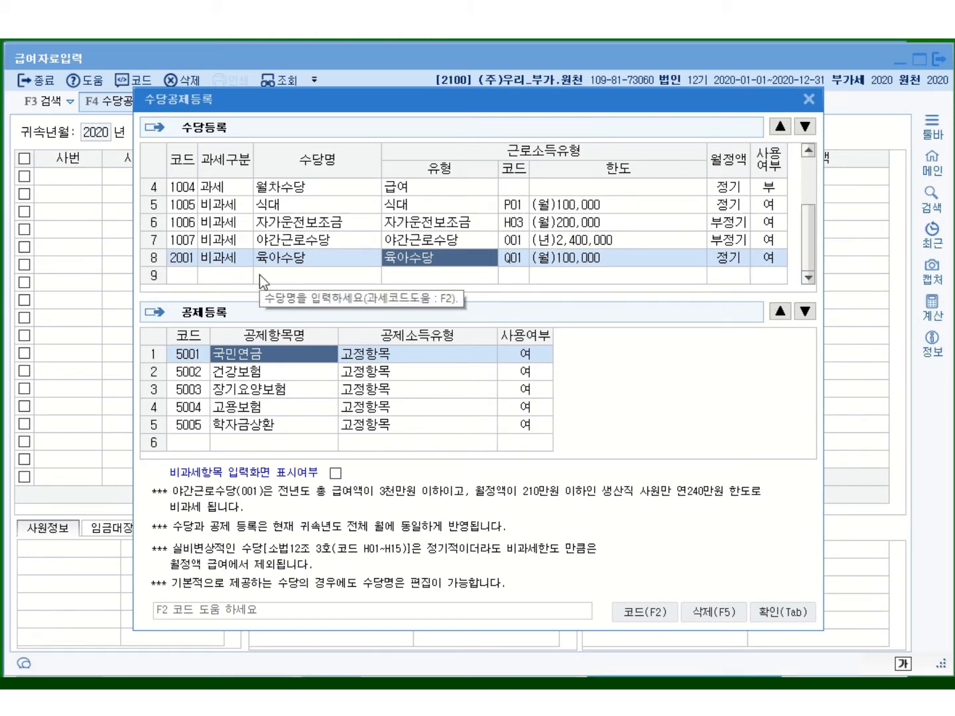
pyautogui.click(235, 272)
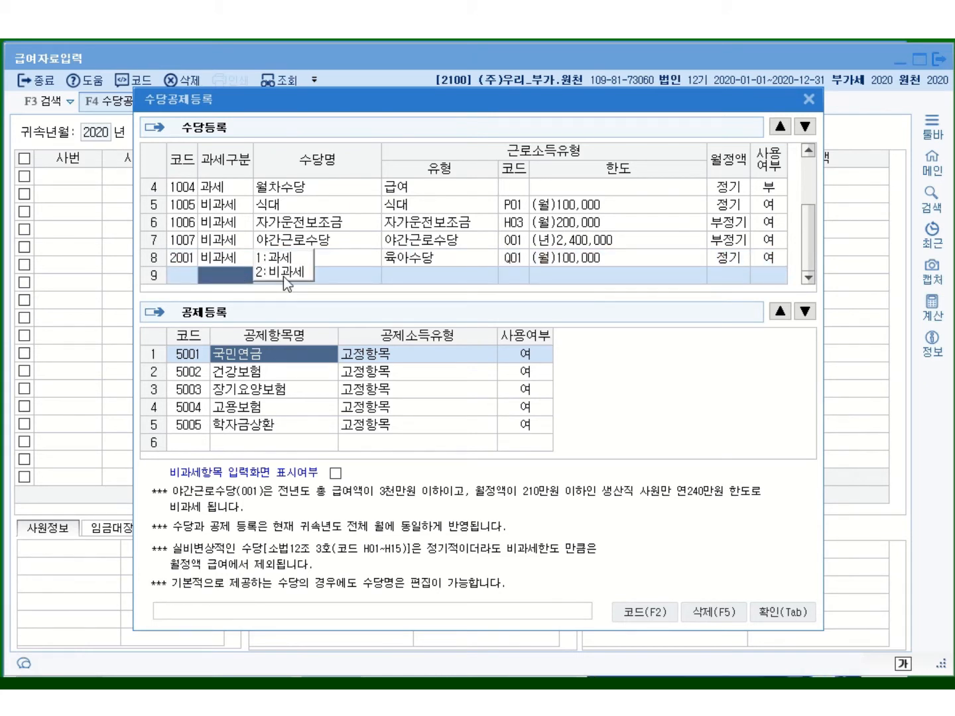
pyautogui.click(284, 274)
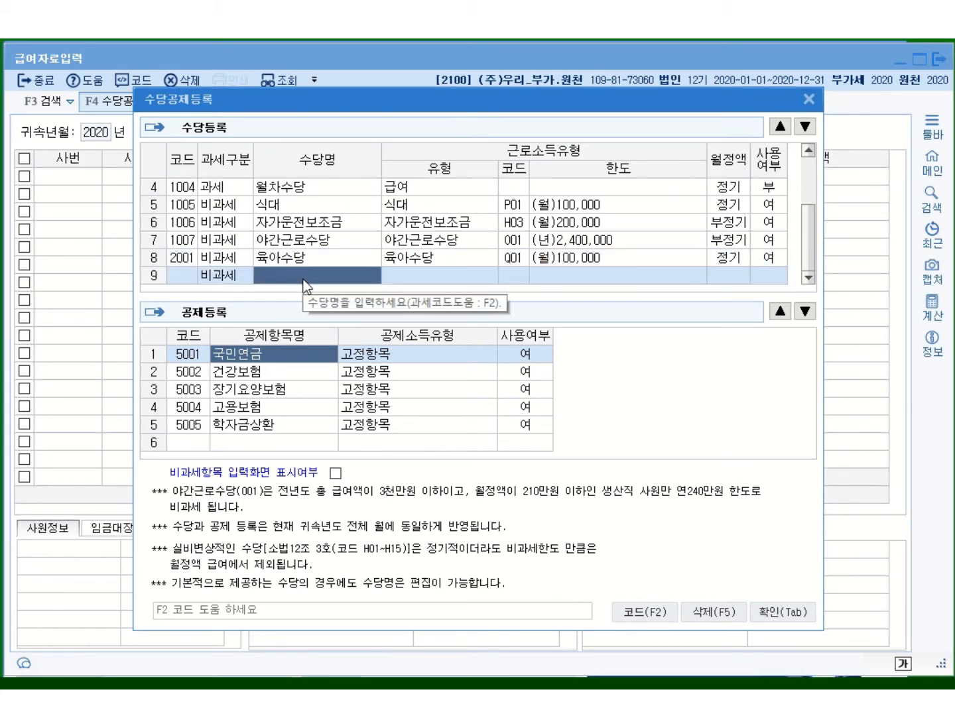
pyautogui.write('국ㅇ')
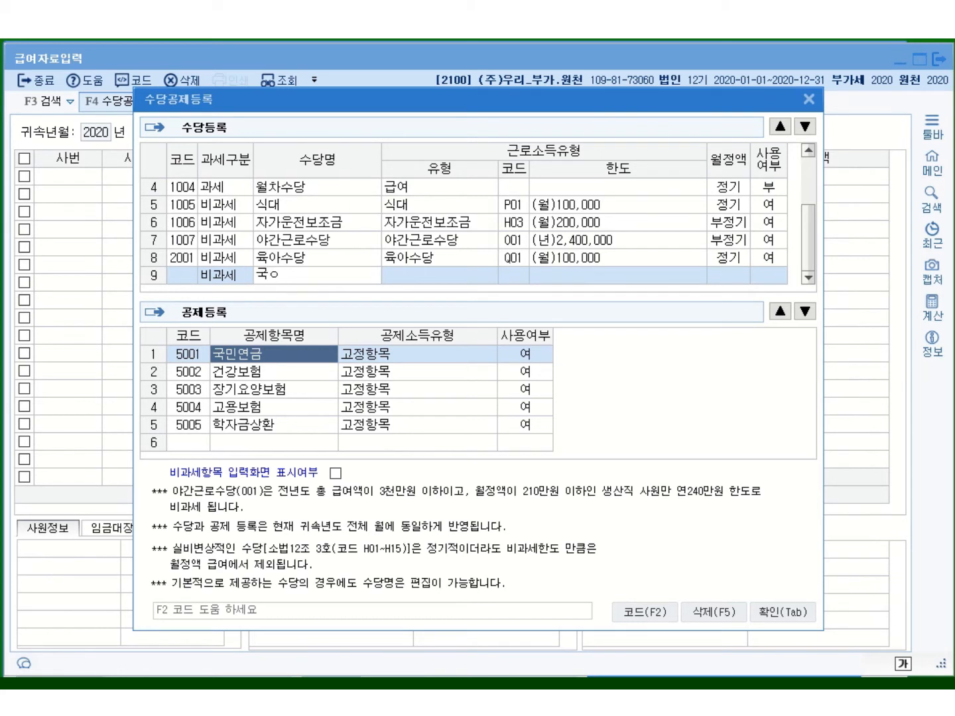
pyautogui.write('ㅚ')
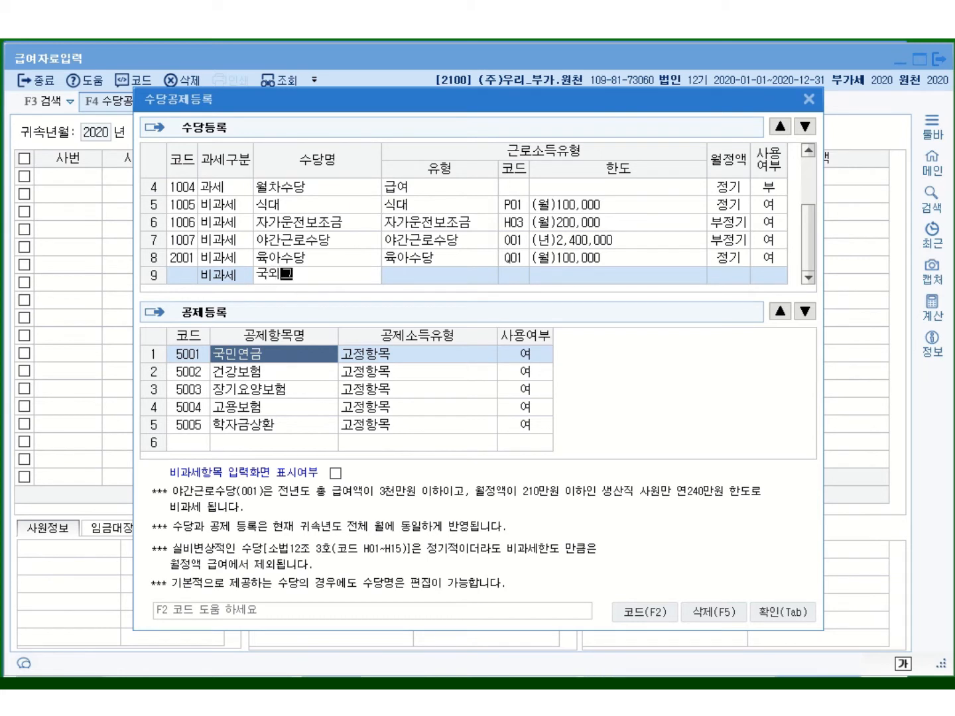
pyautogui.write('근ㄹㅗ수ㄷ')
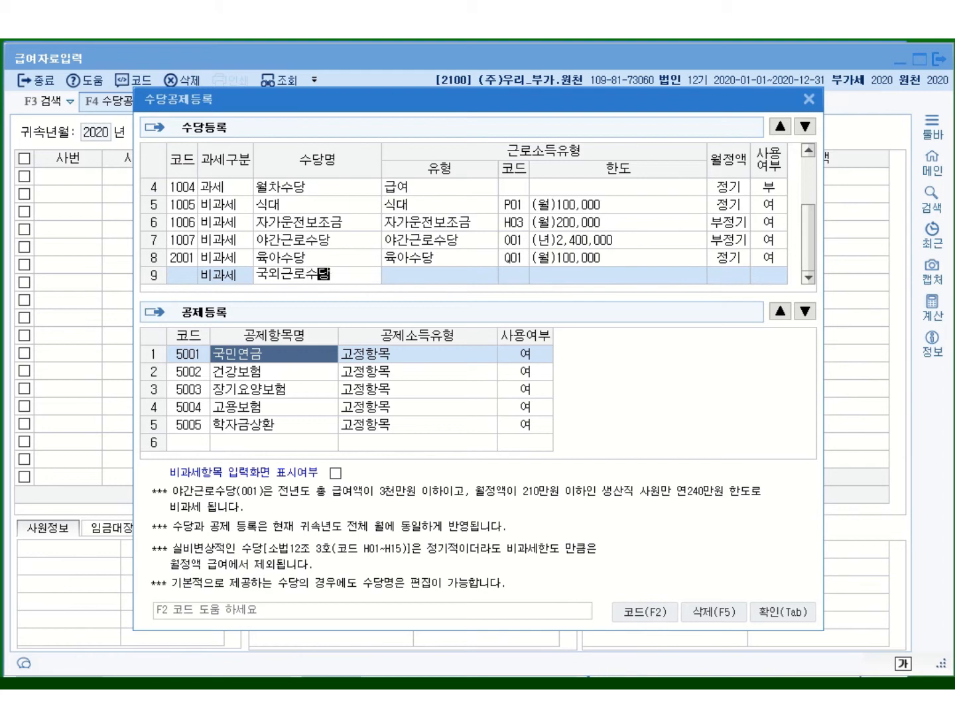
pyautogui.write('ㅏㅇ')
pyautogui.press('Return')
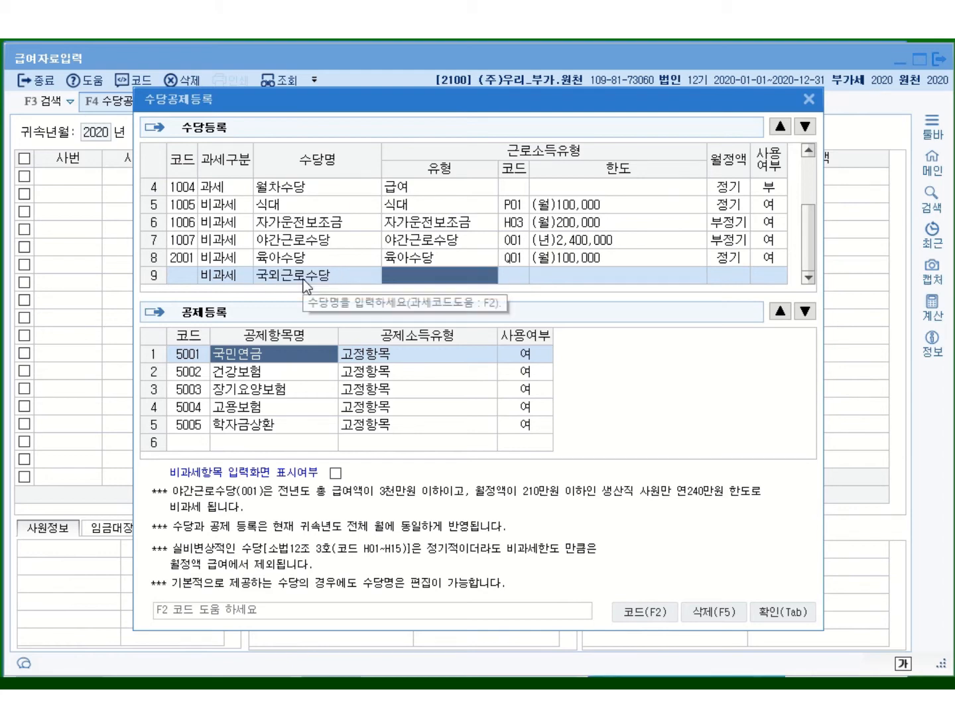
# Look up 국외 in the non-taxable code help and assign type M01 국외근로 월100만원 to the 국외근로수당 allowance
pyautogui.press('F2')
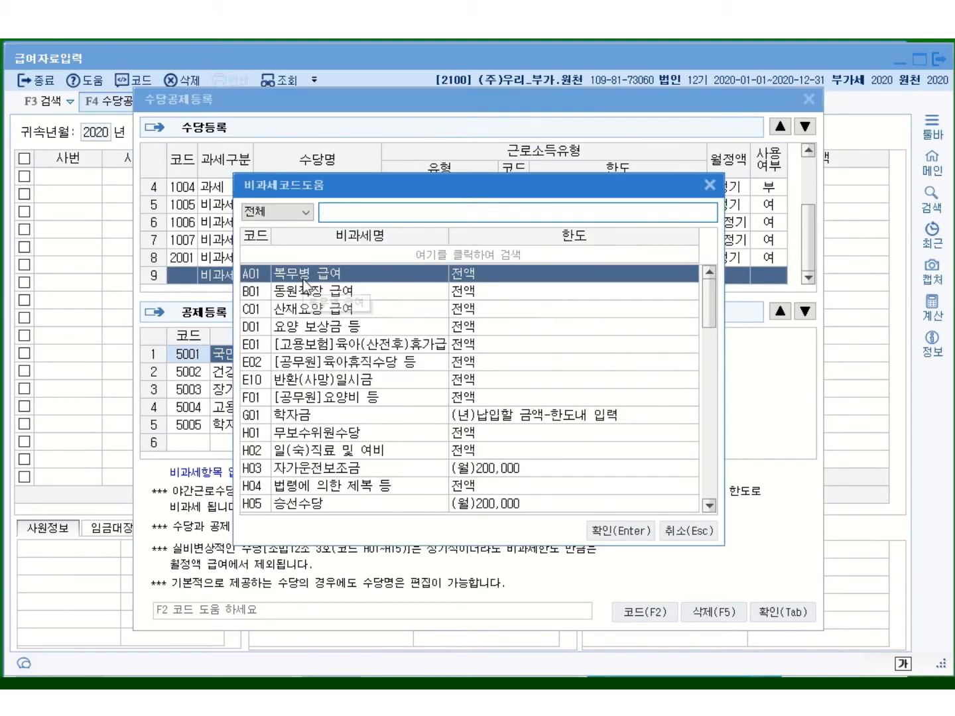
pyautogui.write('국')
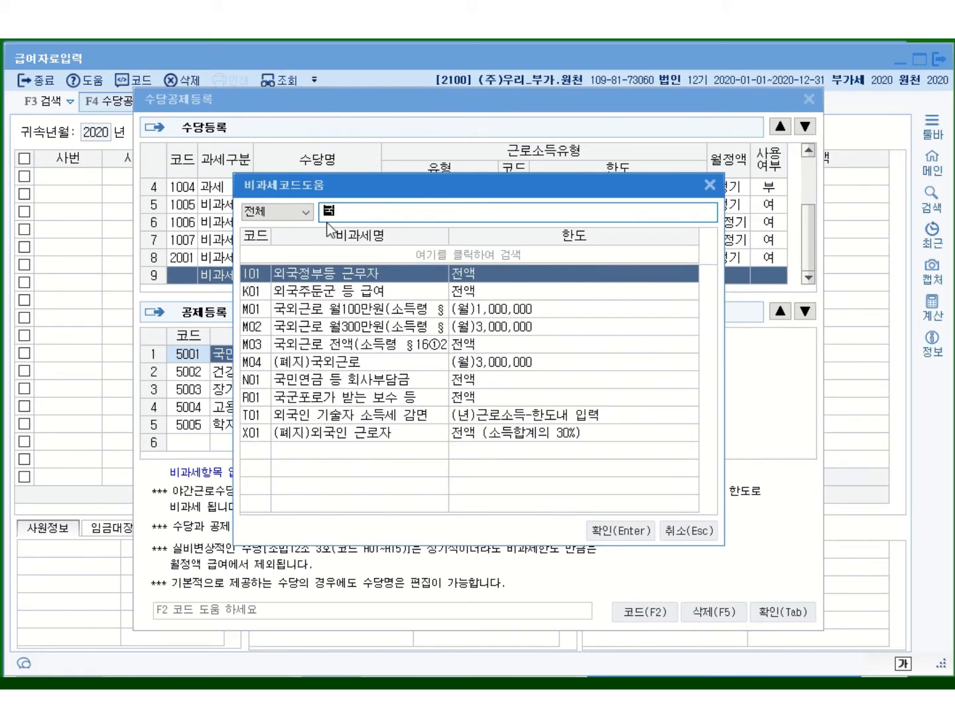
pyautogui.write('ㅇ')
pyautogui.write('외')
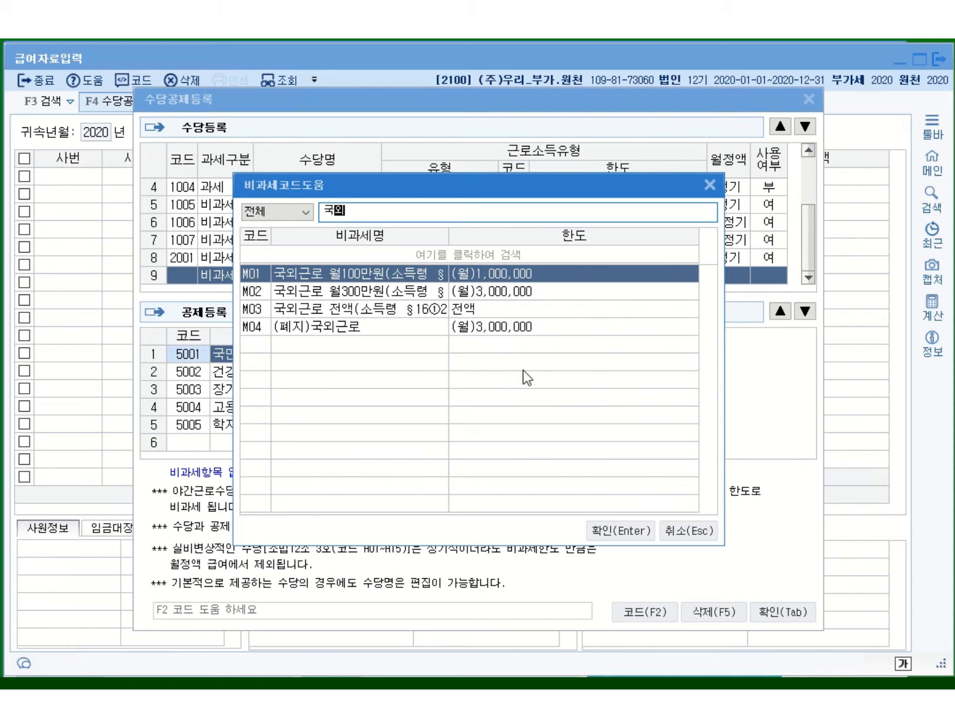
pyautogui.doubleClick(514, 275)
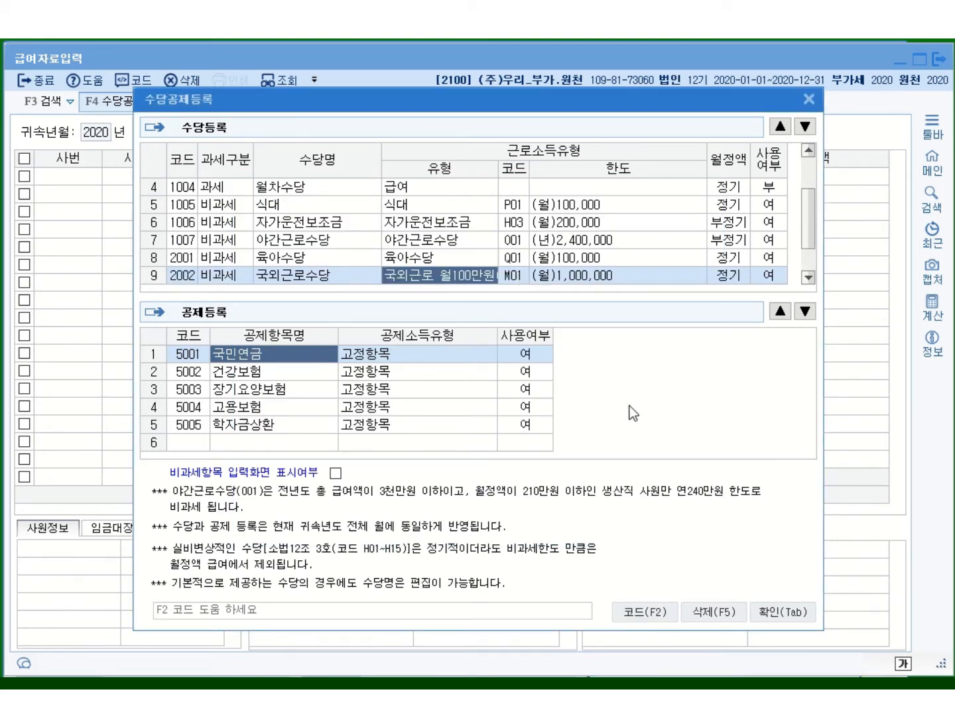
pyautogui.click(807, 282)
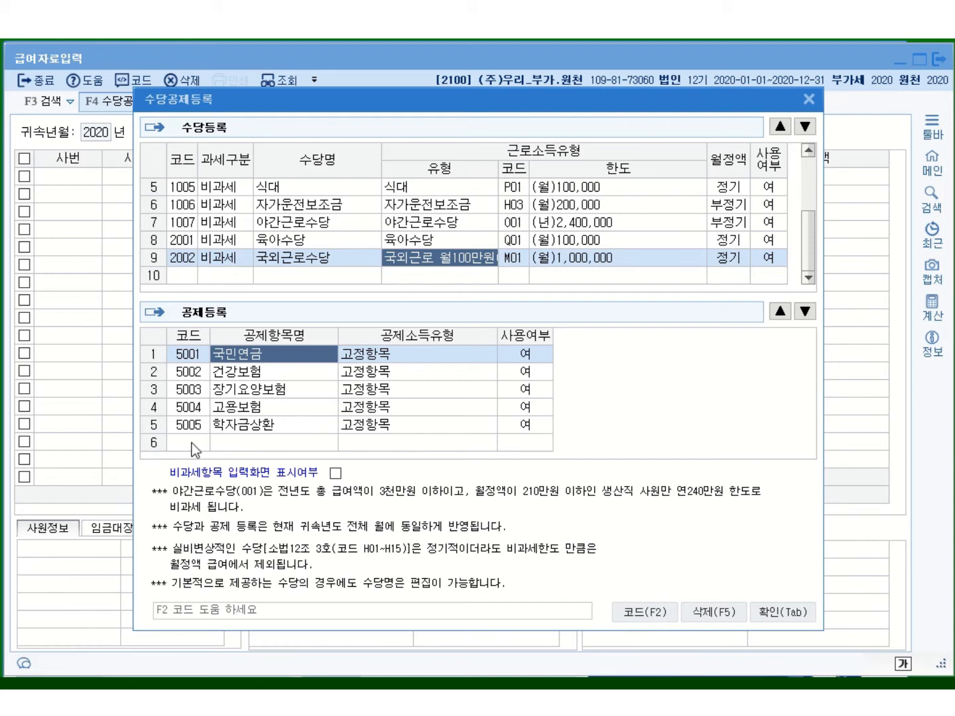
pyautogui.click(282, 443)
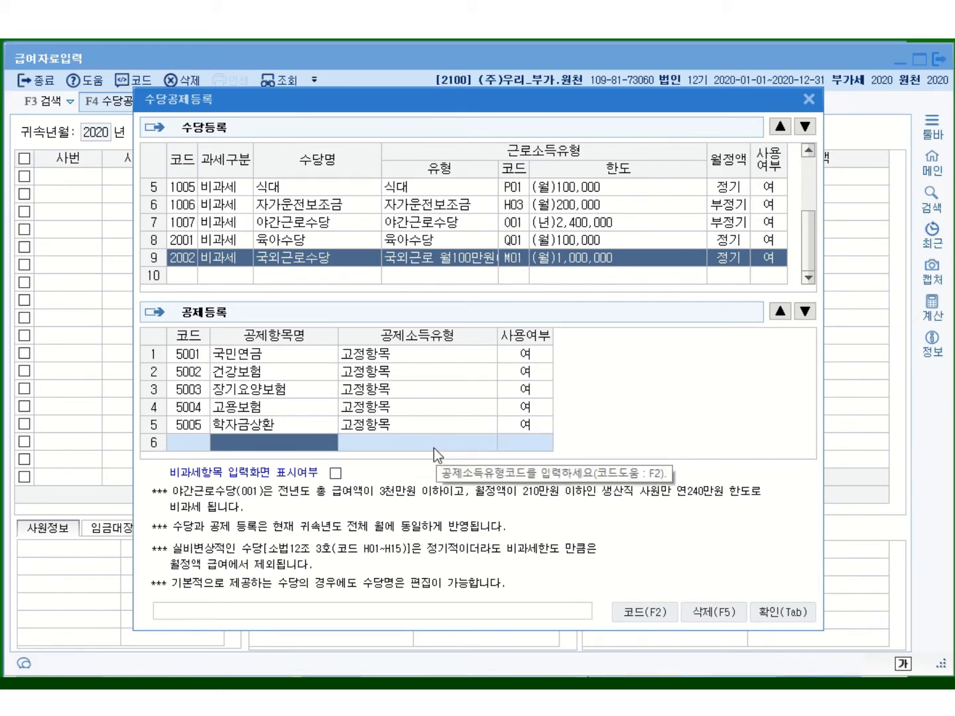
pyautogui.click(397, 425)
pyautogui.click(248, 443)
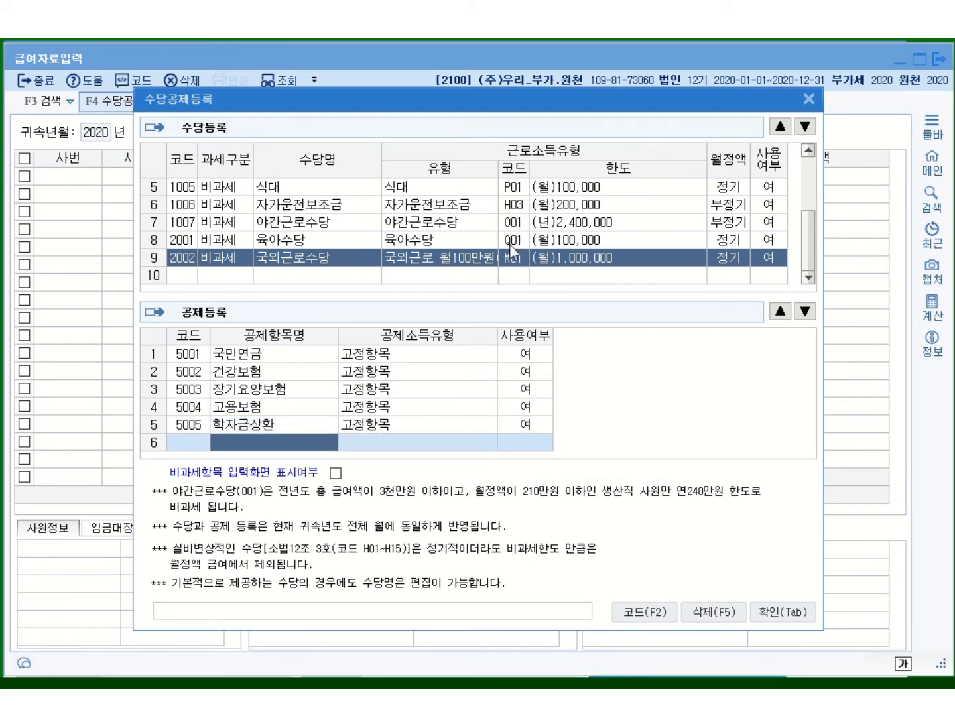
pyautogui.click(646, 613)
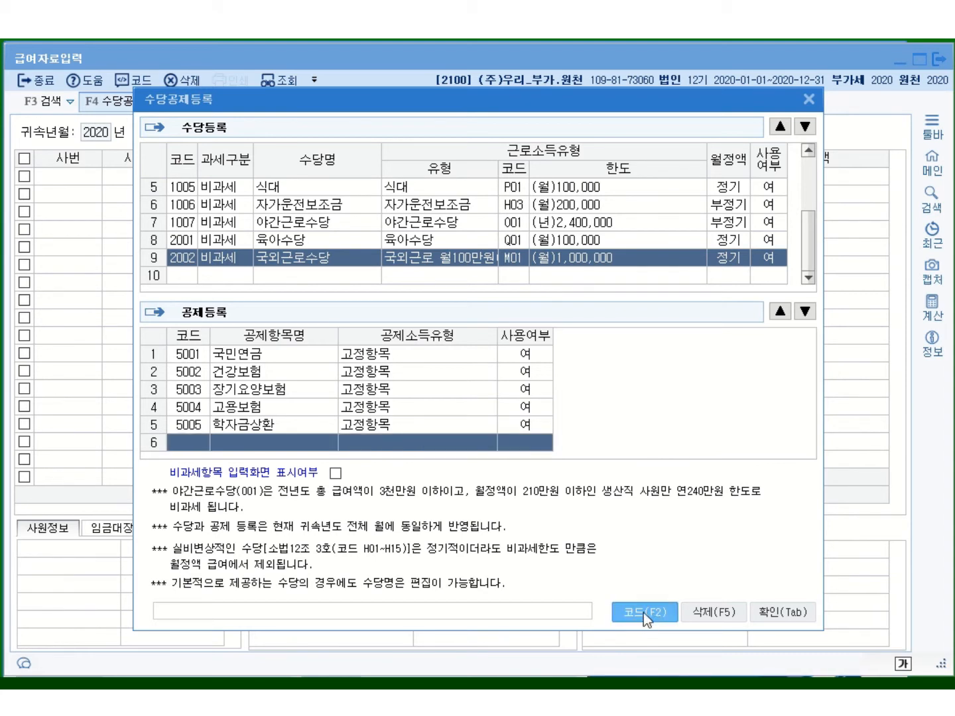
pyautogui.click(411, 259)
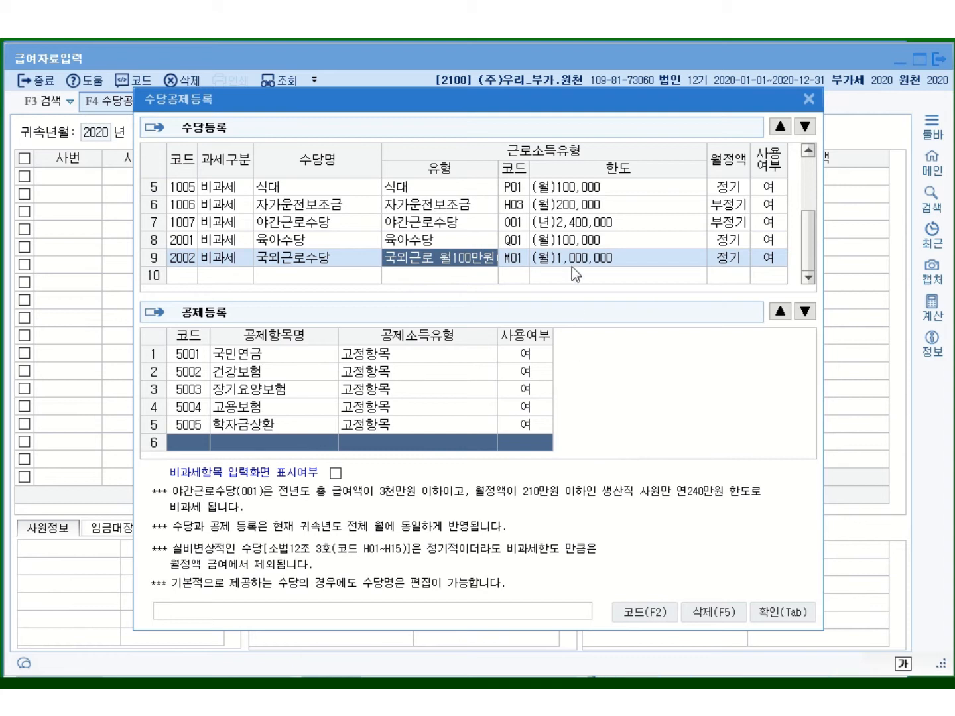
pyautogui.press('Return')
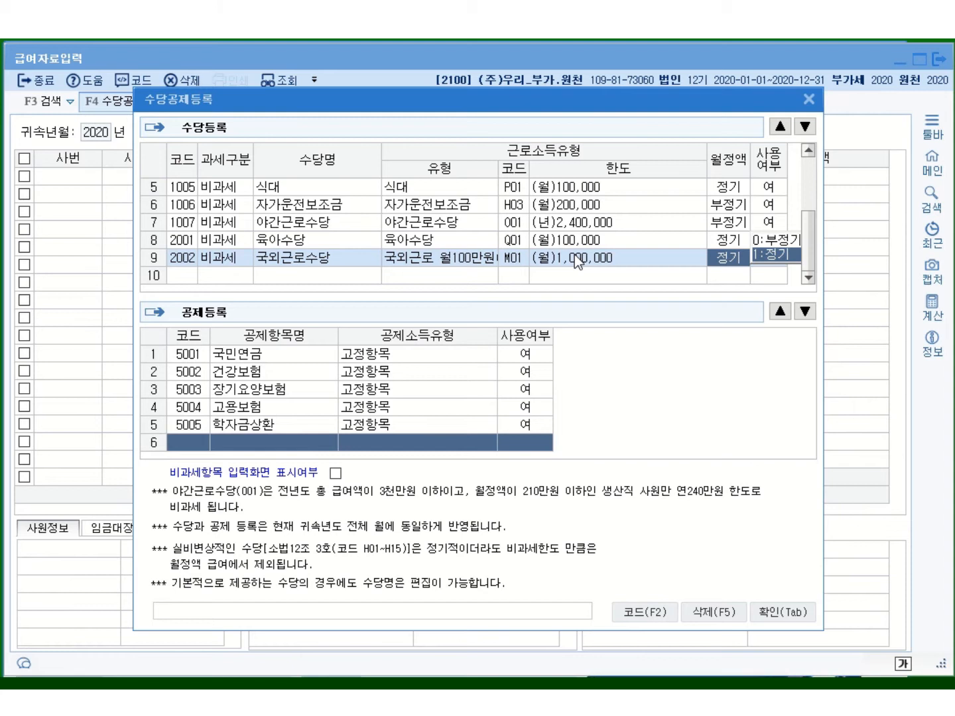
pyautogui.press('Return')
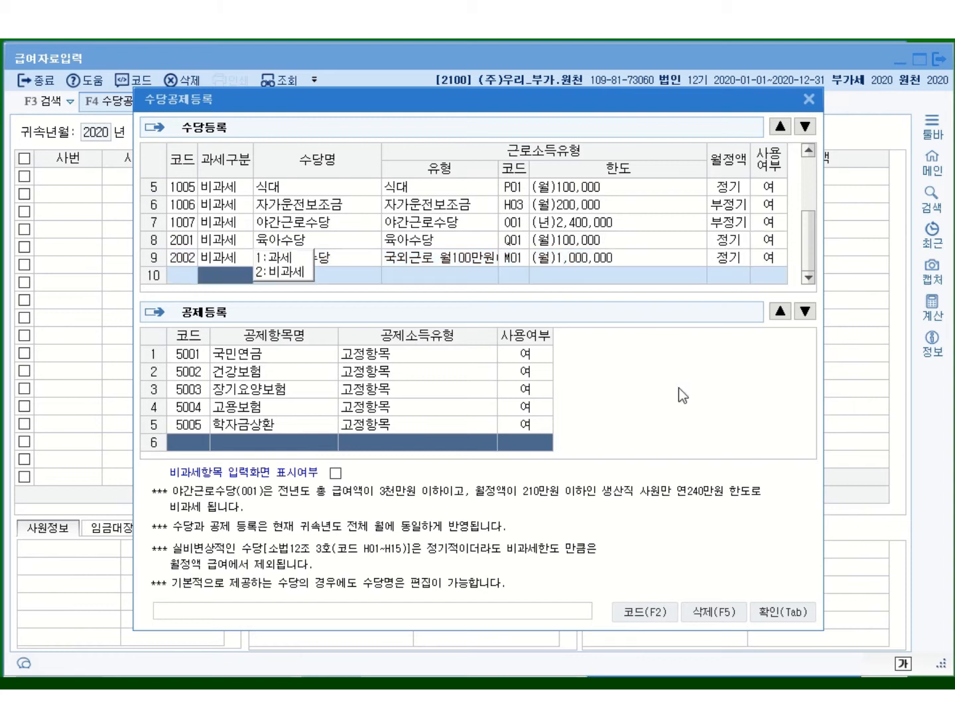
# Confirm the allowance and deduction registration, then load payroll for attribution month 01 of 2020 with payment date 2020-01-25
pyautogui.click(777, 610)
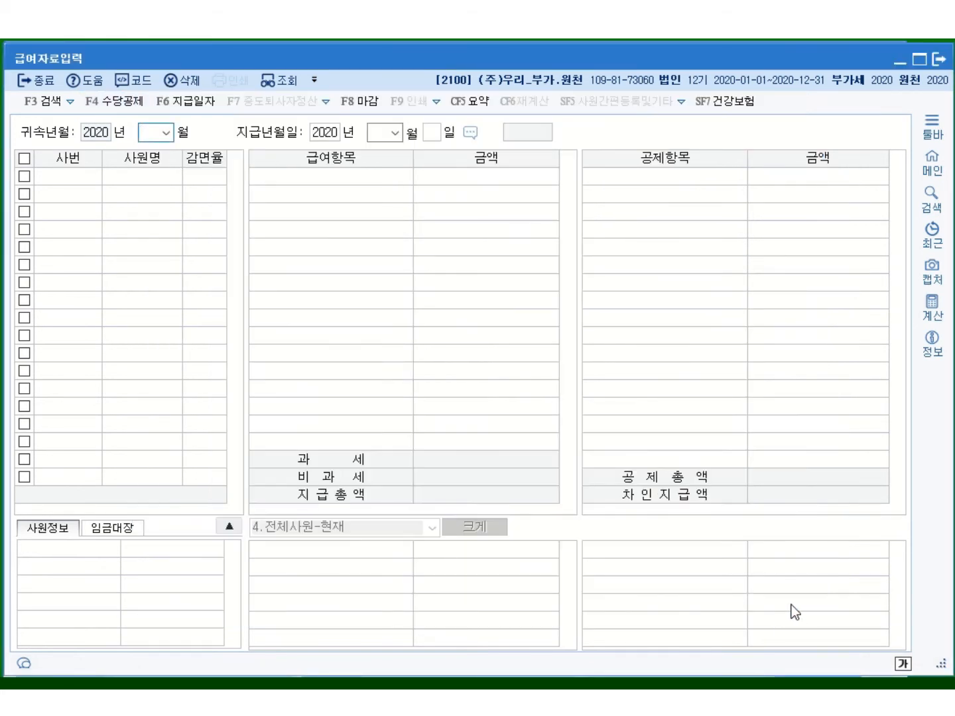
pyautogui.click(166, 133)
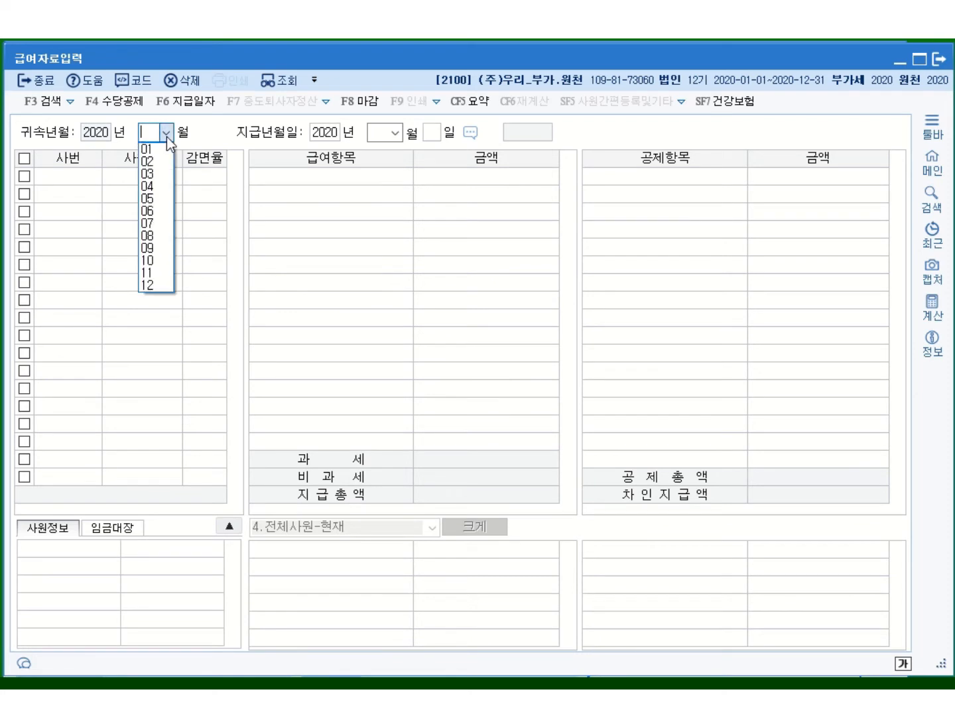
pyautogui.click(159, 148)
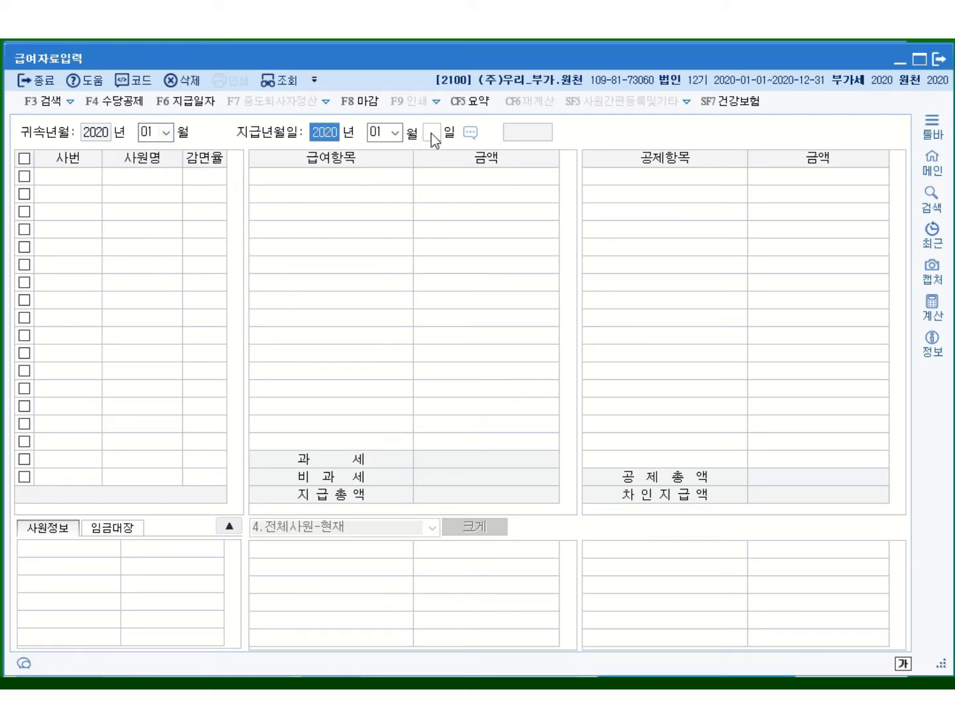
pyautogui.click(432, 133)
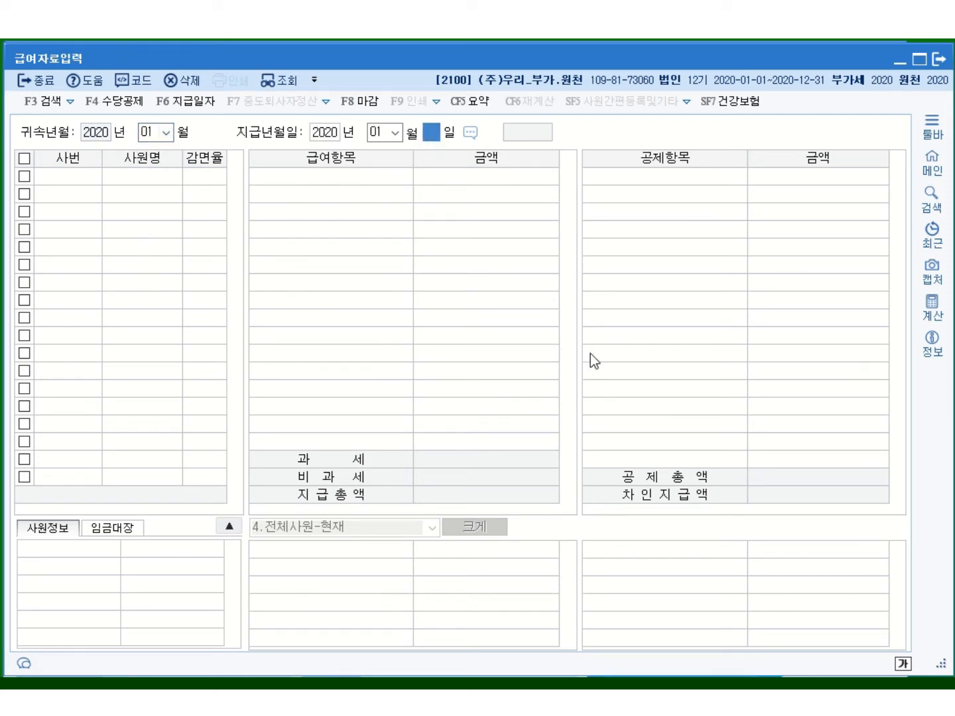
pyautogui.write('25')
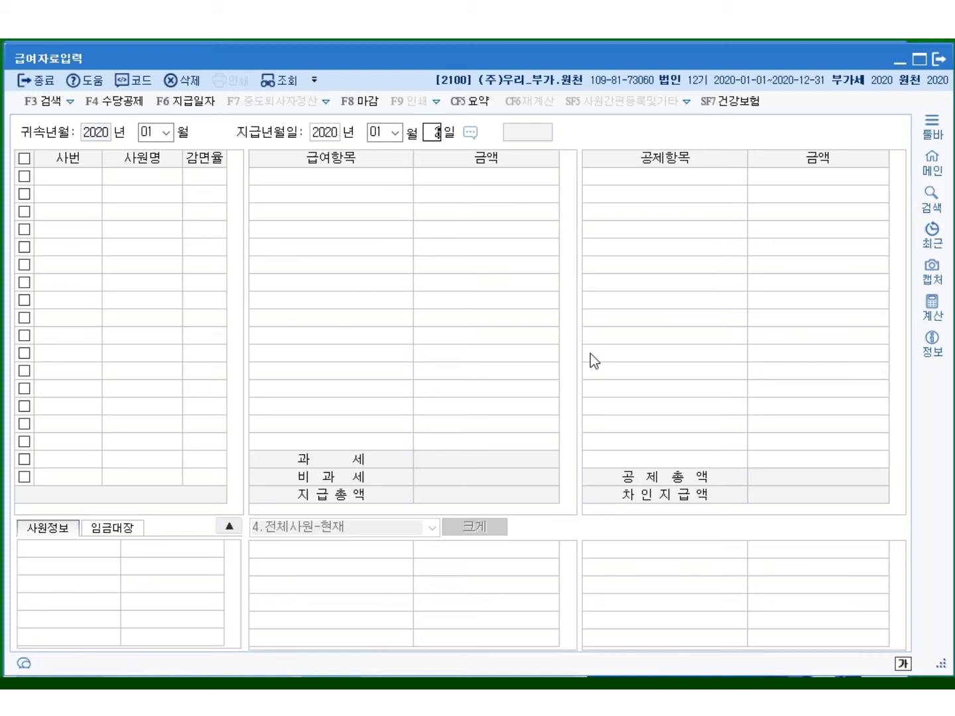
pyautogui.press('Return')
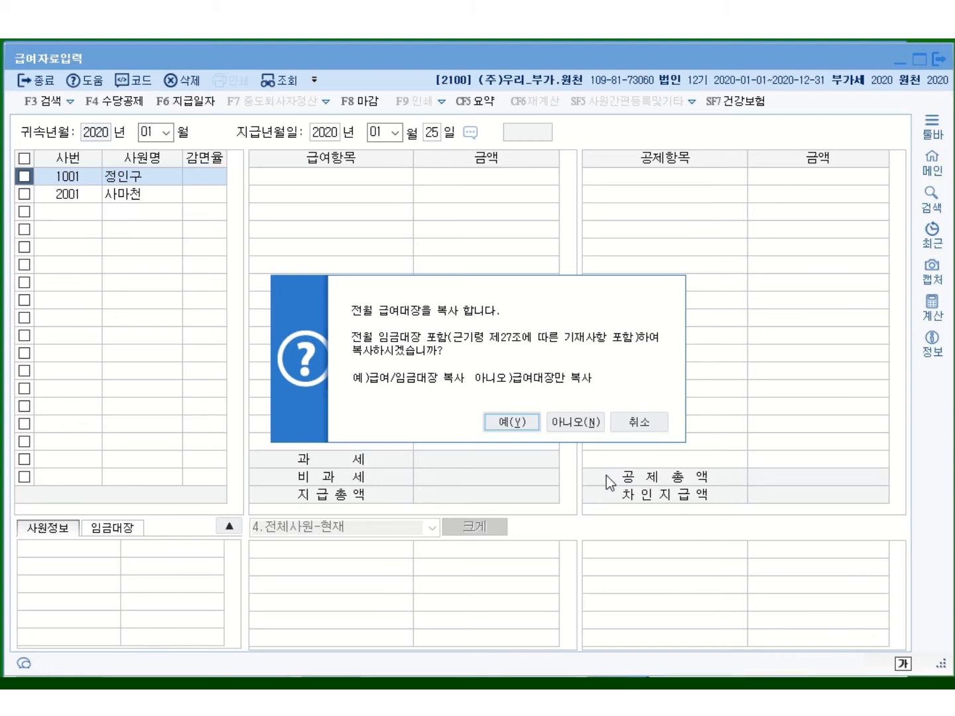
# Answer the previous-month copy prompt so that only the payroll ledger is copied, without the wage ledger
pyautogui.click(582, 427)
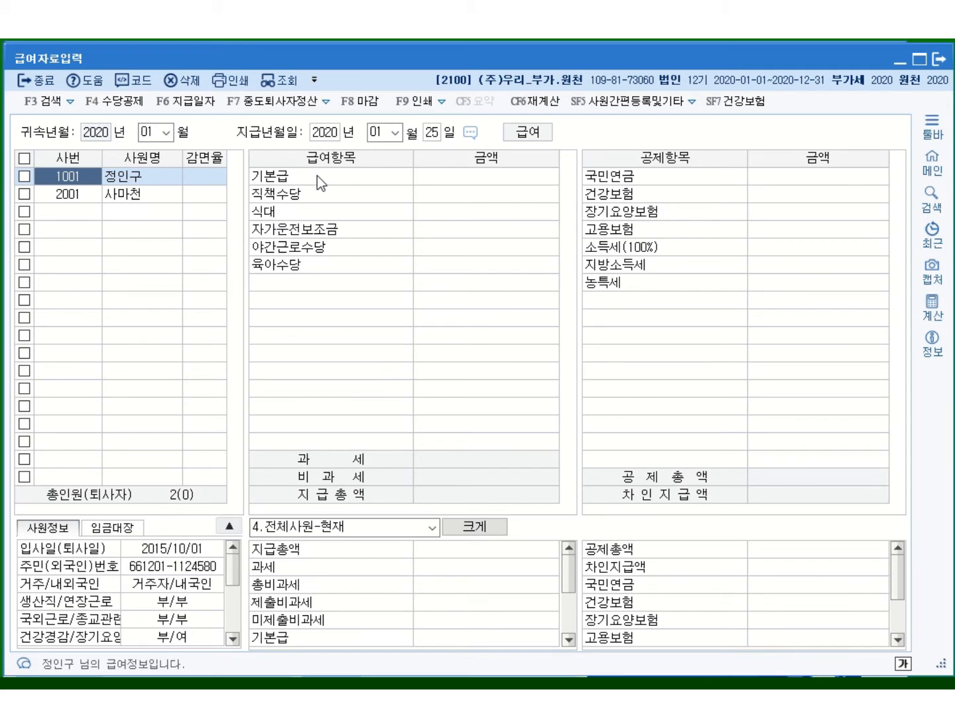
# Review the first employee's pay items from 직책수당 to 육아수당 and deduction items from 국민연금 to 소득세, including their explanatory notes
pyautogui.click(429, 196)
pyautogui.click(429, 212)
pyautogui.click(432, 232)
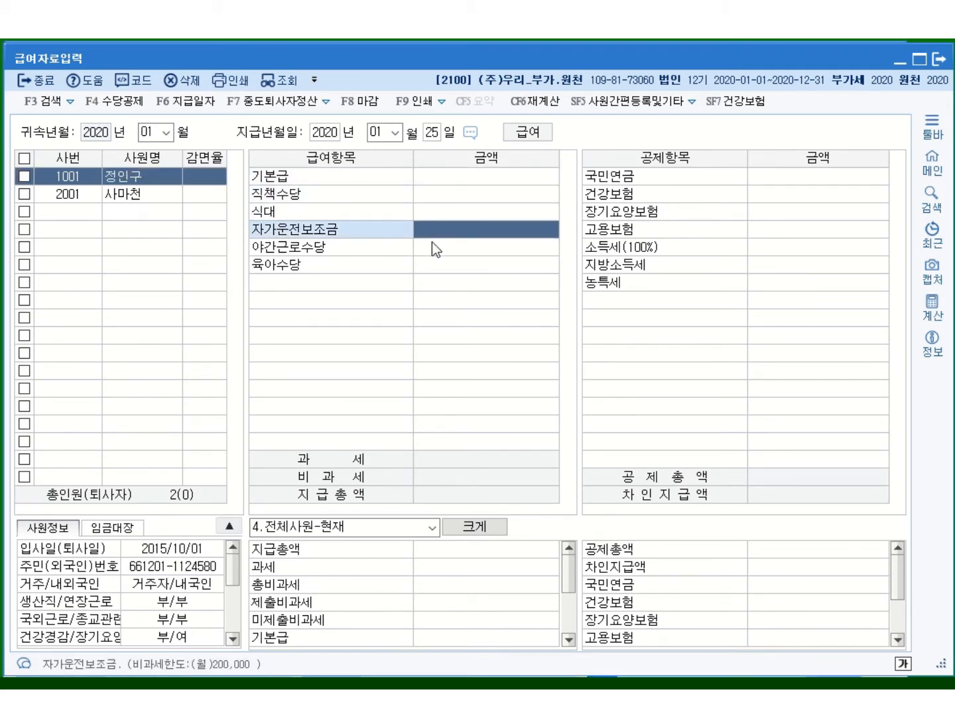
pyautogui.click(432, 246)
pyautogui.click(439, 267)
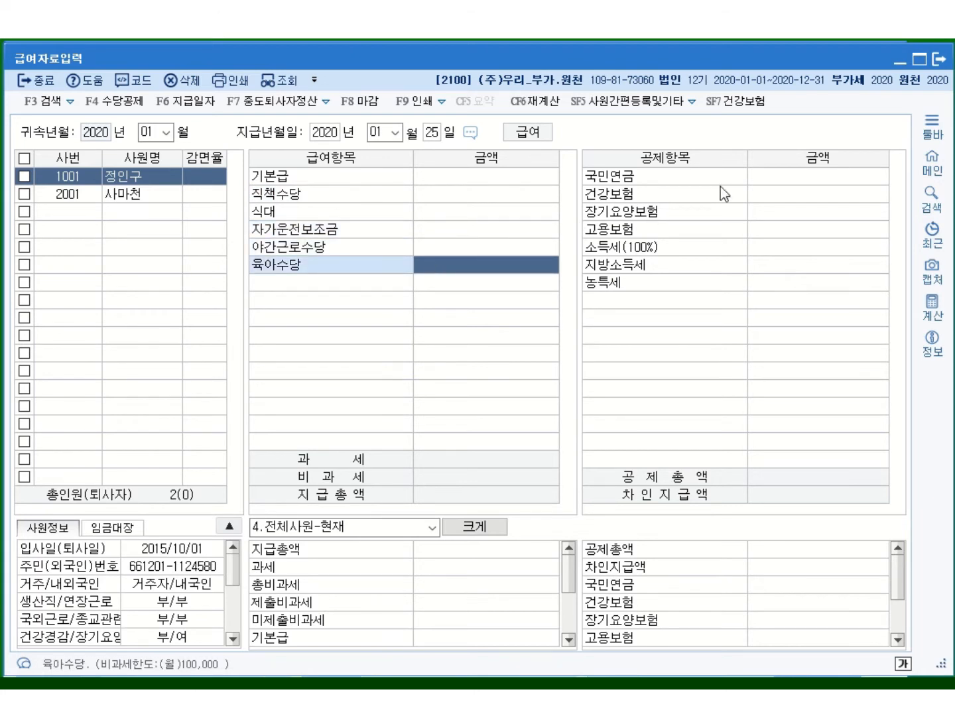
pyautogui.click(800, 181)
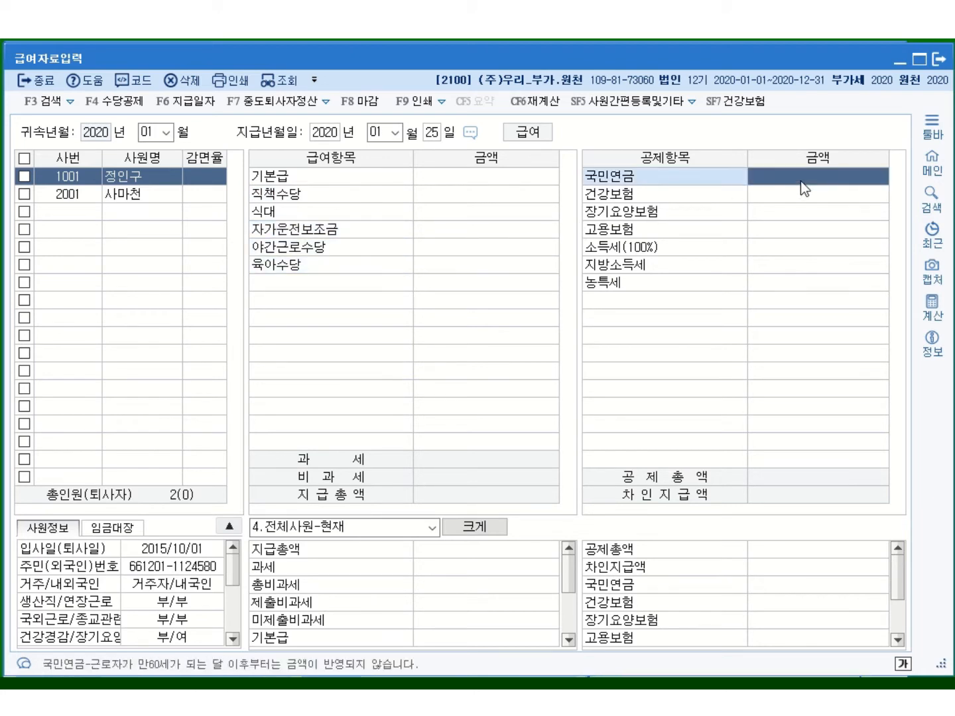
pyautogui.click(787, 198)
pyautogui.click(780, 211)
pyautogui.click(774, 231)
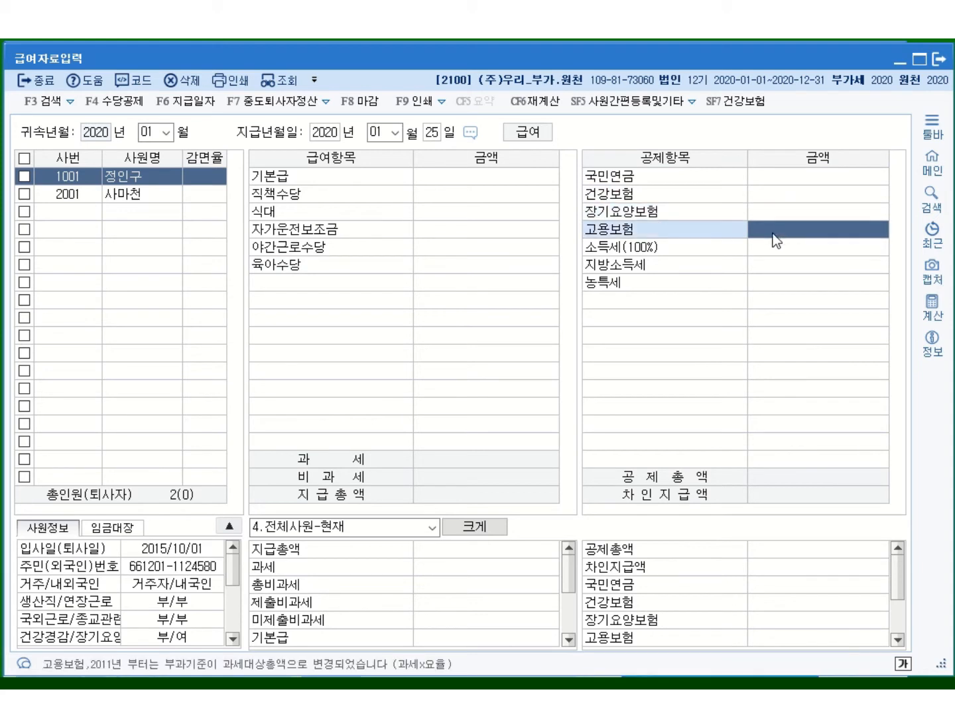
pyautogui.click(640, 250)
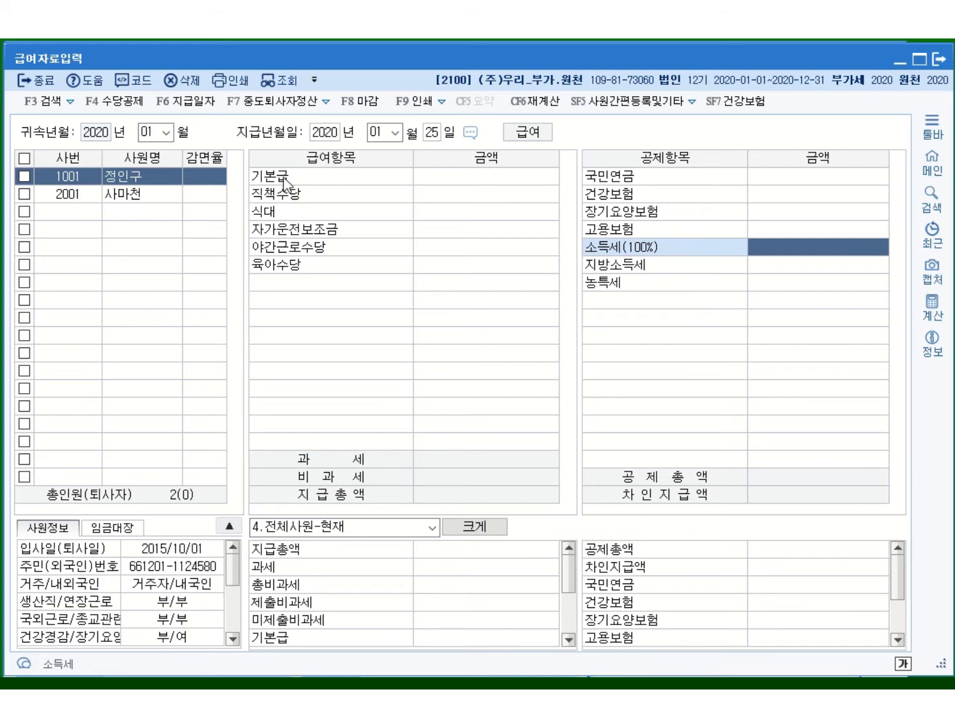
# Enter the first employee's pay: 기본급 4,000,000, 직책수당 300,000, 식대 100,000 and 자가운전보조금 500,000
pyautogui.click(450, 176)
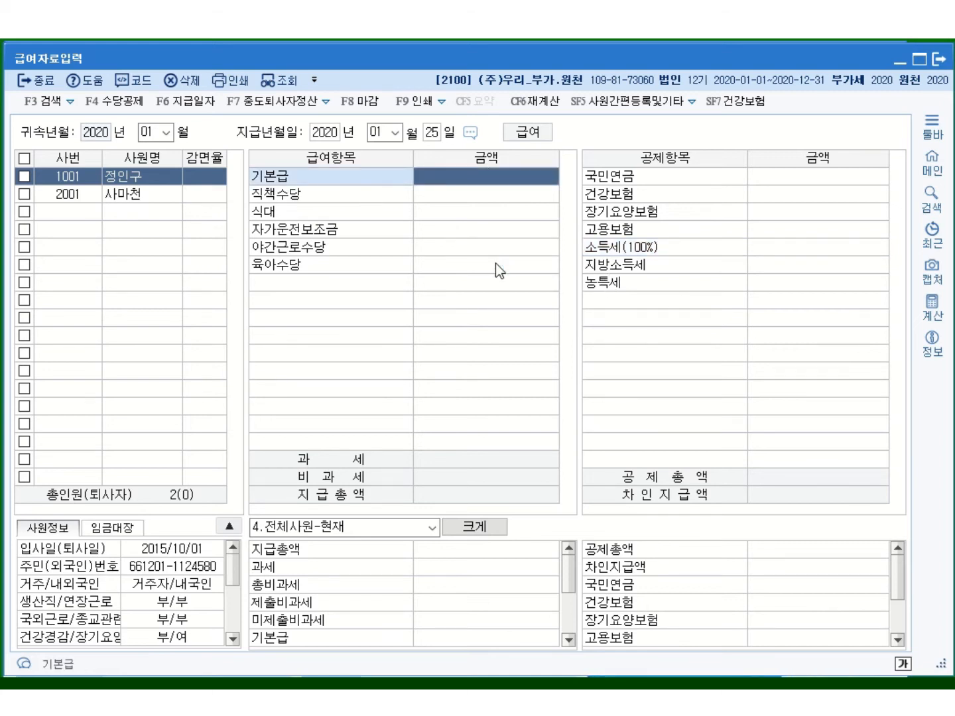
pyautogui.write('4000000')
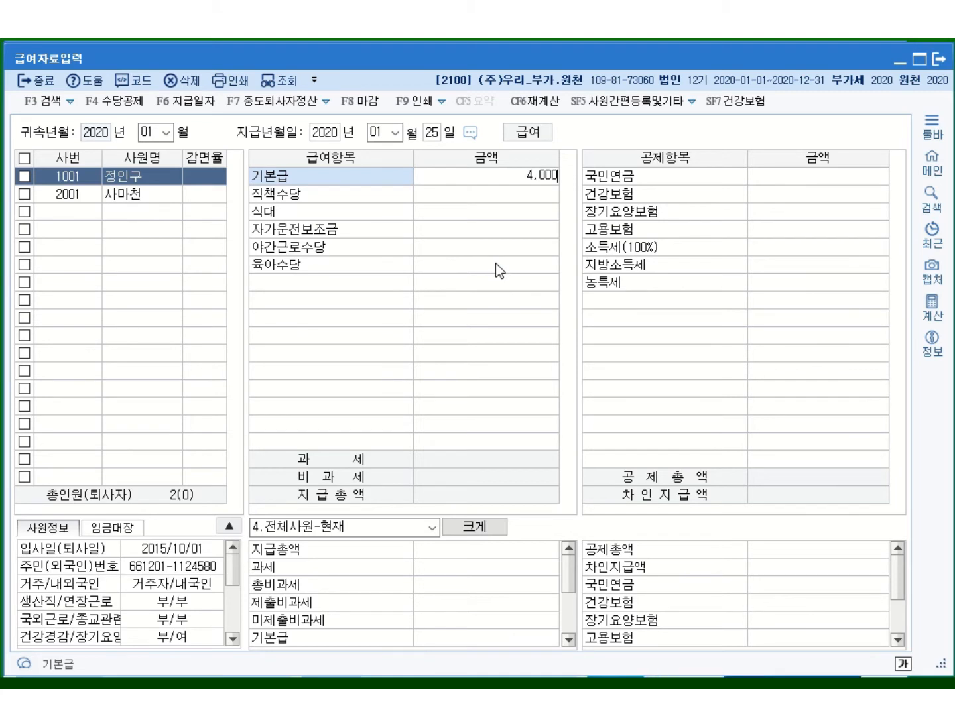
pyautogui.press('Return')
pyautogui.write('300000')
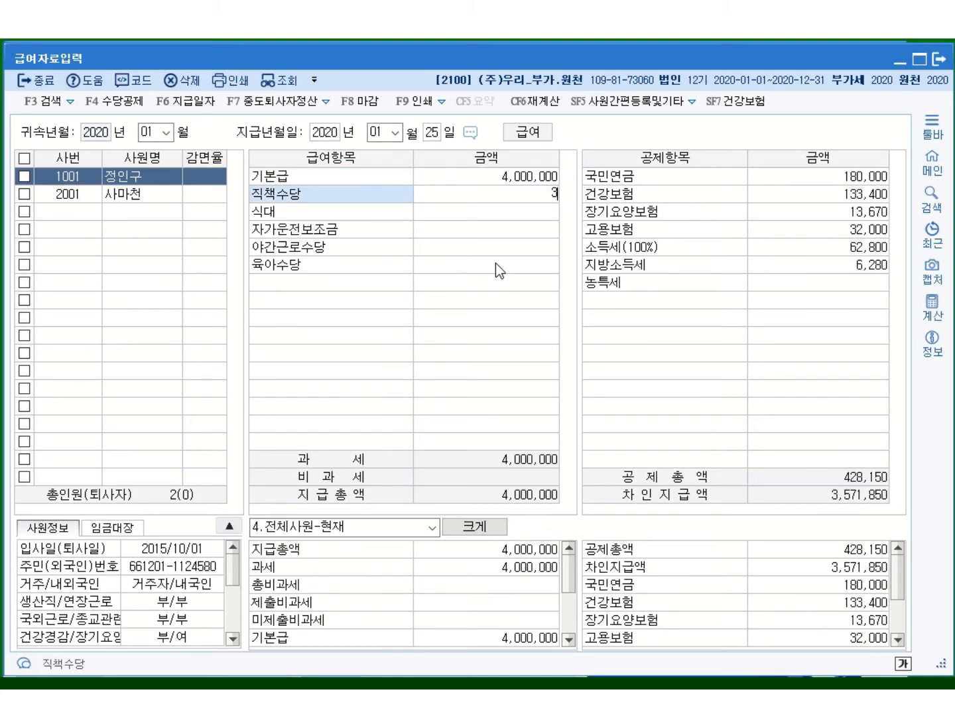
pyautogui.press('Return')
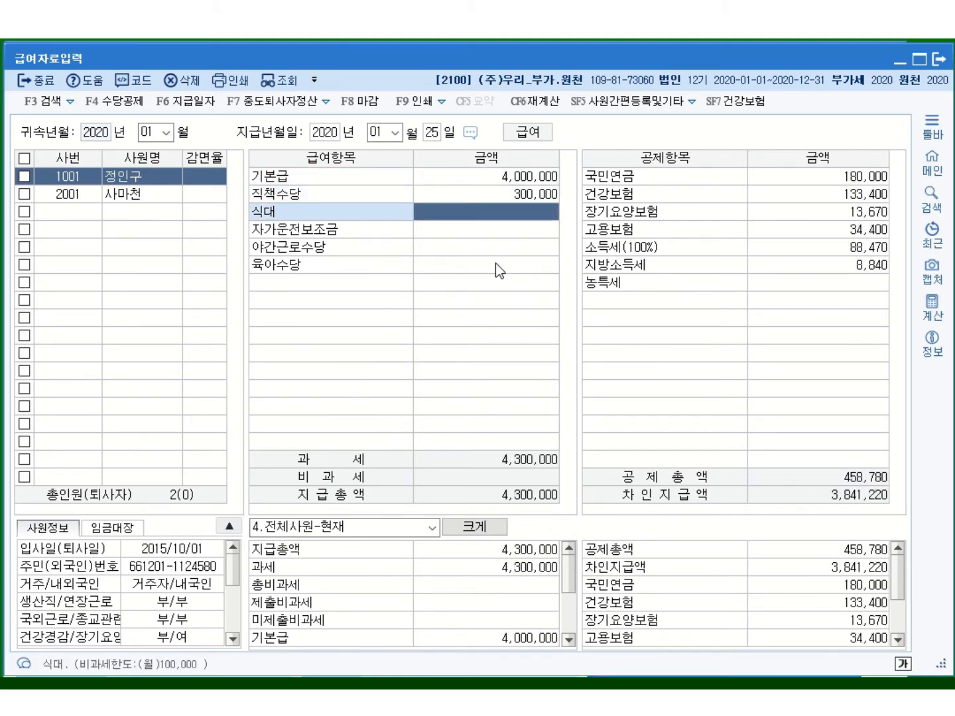
pyautogui.write('1000000')
pyautogui.press('Return')
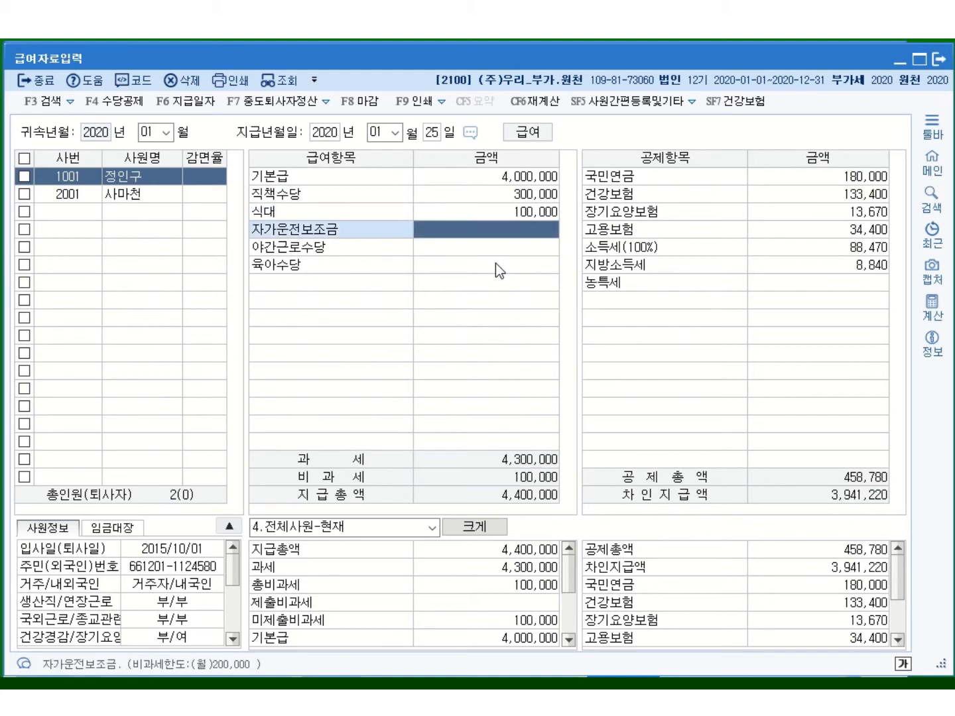
pyautogui.write('5000000')
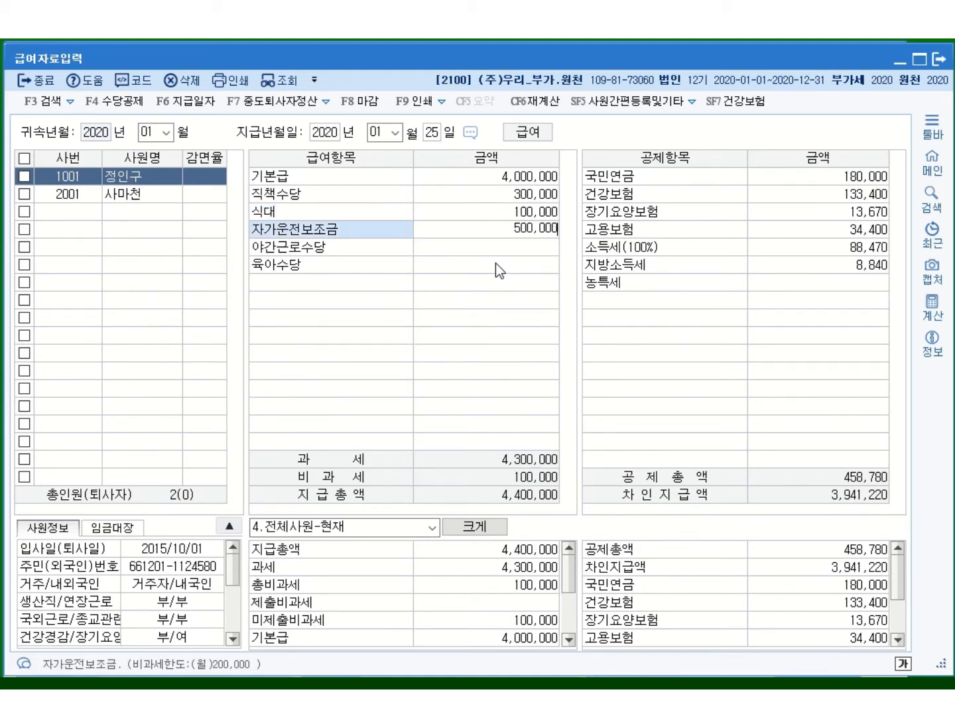
pyautogui.press('Return')
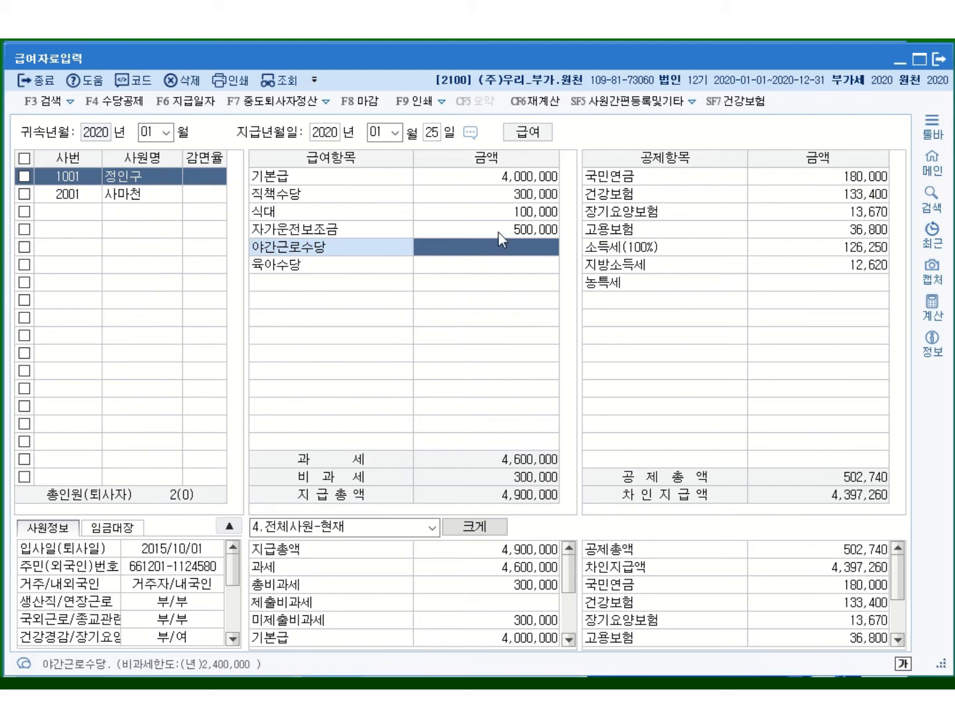
# Review the first employee's 식대 and 자가운전보조금 non-taxable limits and the deductions from 국민연금 through 고용보험
pyautogui.click(522, 211)
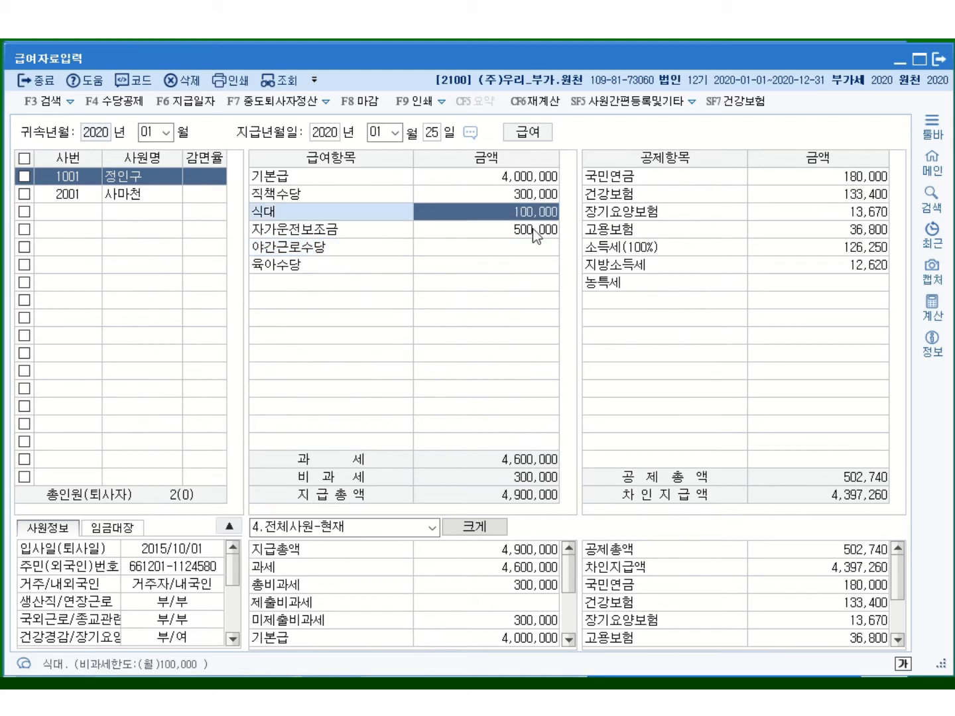
pyautogui.click(534, 231)
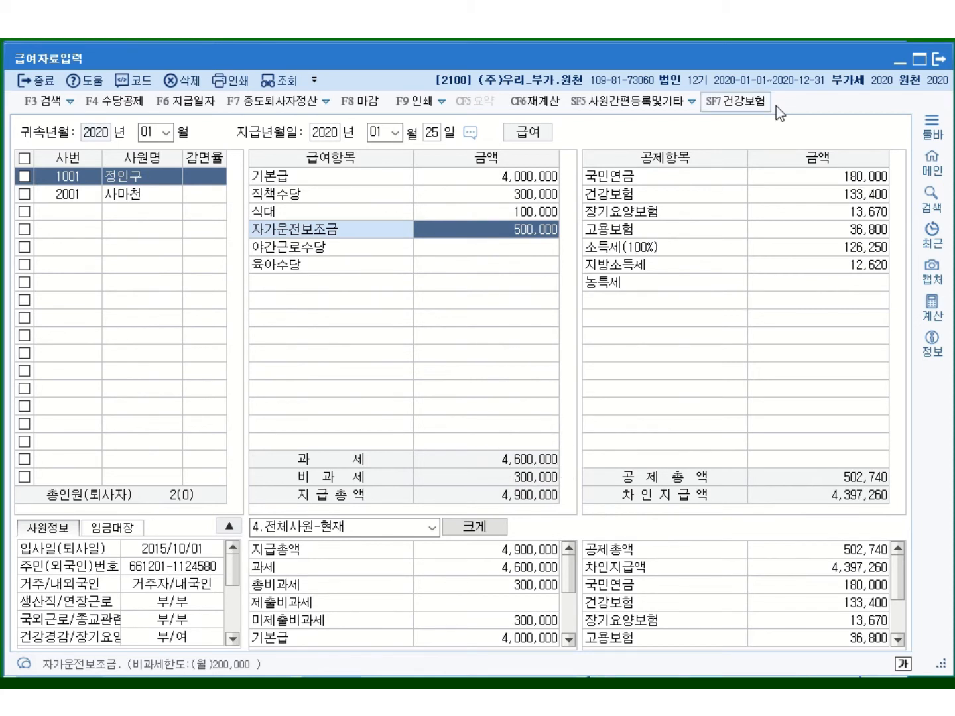
pyautogui.click(862, 181)
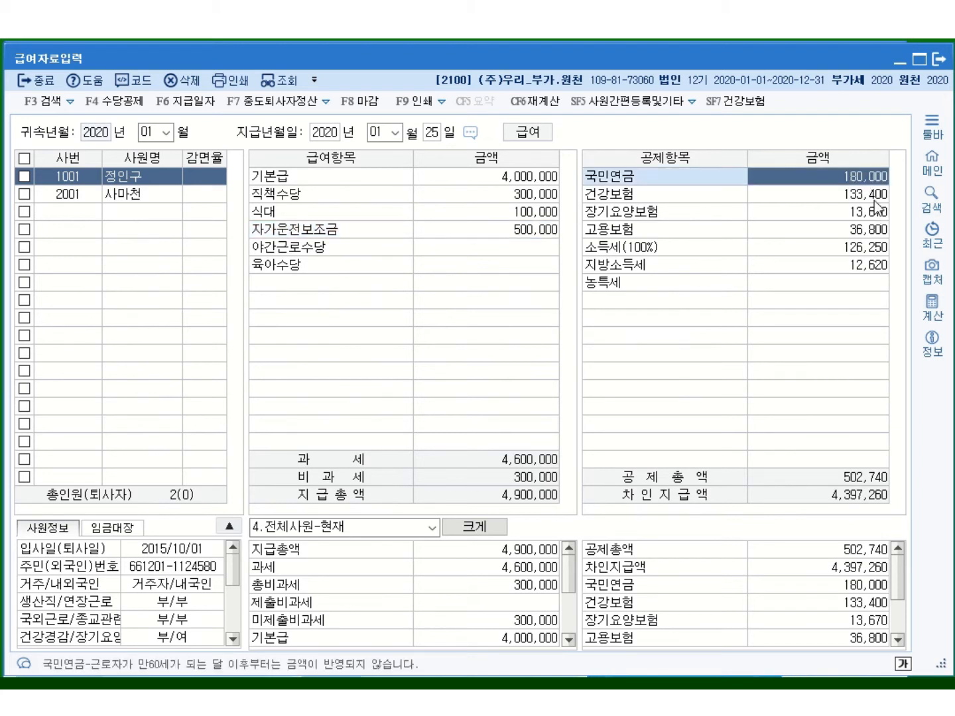
pyautogui.press('Down')
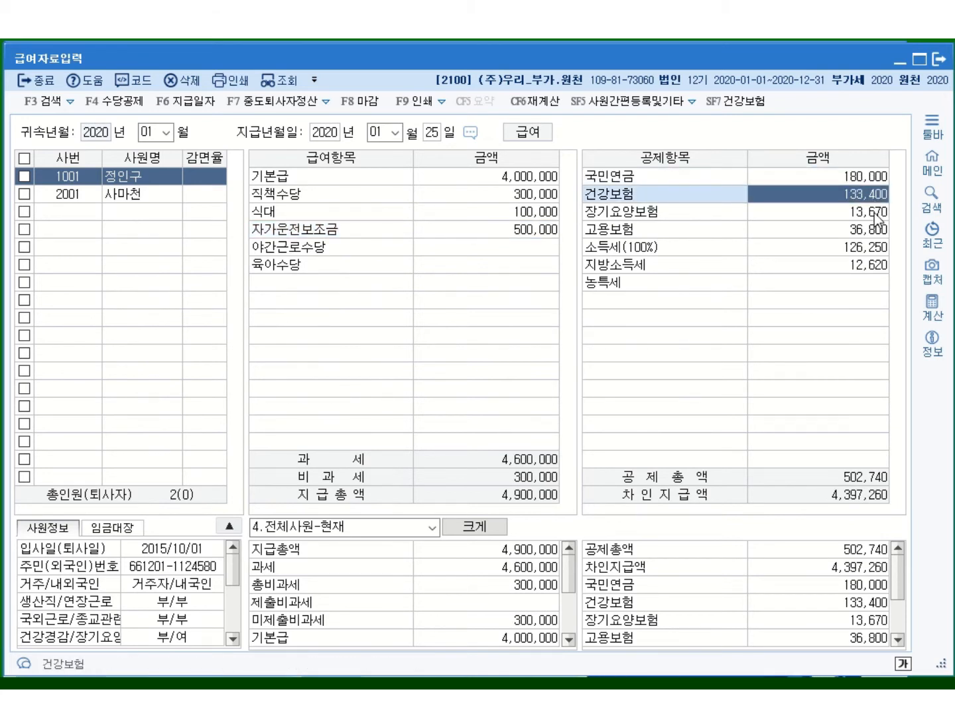
pyautogui.press('Down')
pyautogui.press('Down')
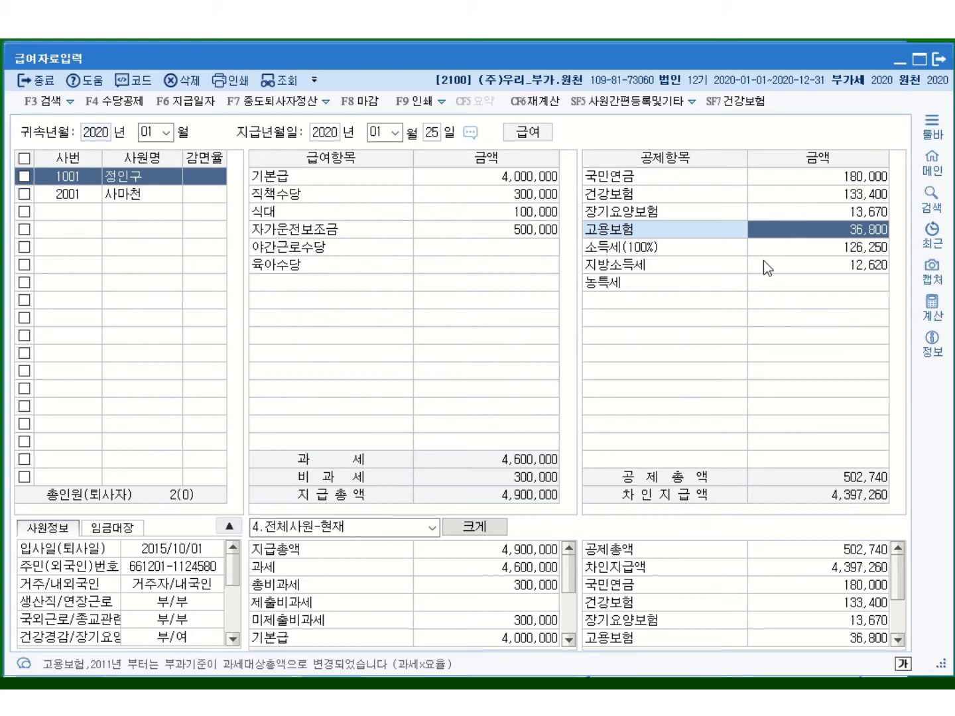
# Enter the second employee's pay: 기본급 5,000,000, 직책수당 200,000, 식대 100,000 and 자가운전보조금 200,000
pyautogui.click(122, 197)
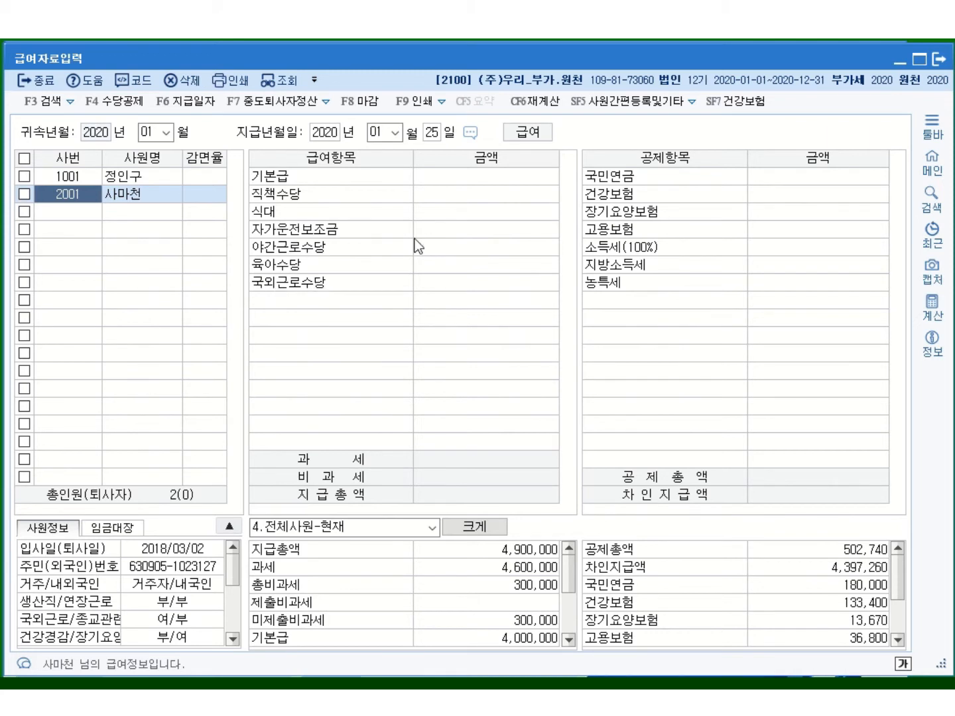
pyautogui.click(506, 183)
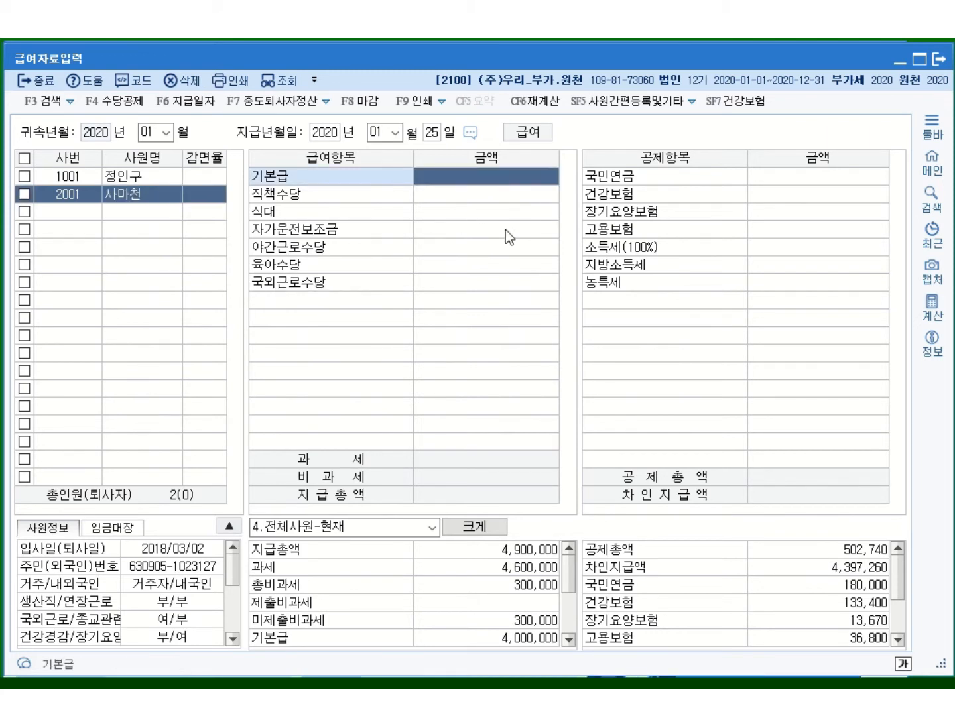
pyautogui.write('5000000')
pyautogui.press('Return')
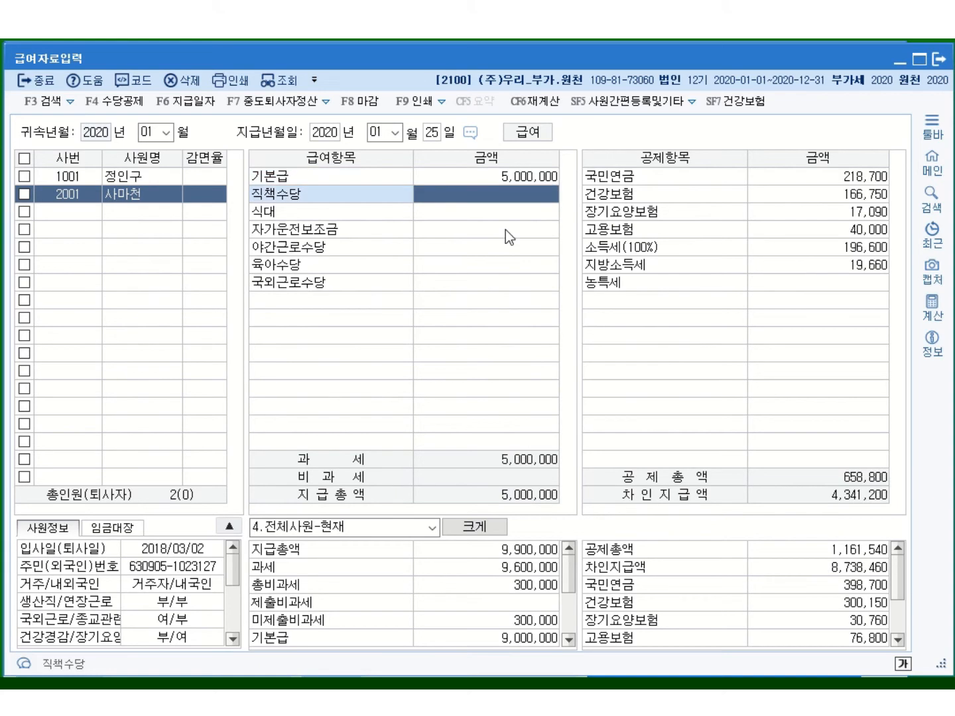
pyautogui.write('2000000')
pyautogui.press('Return')
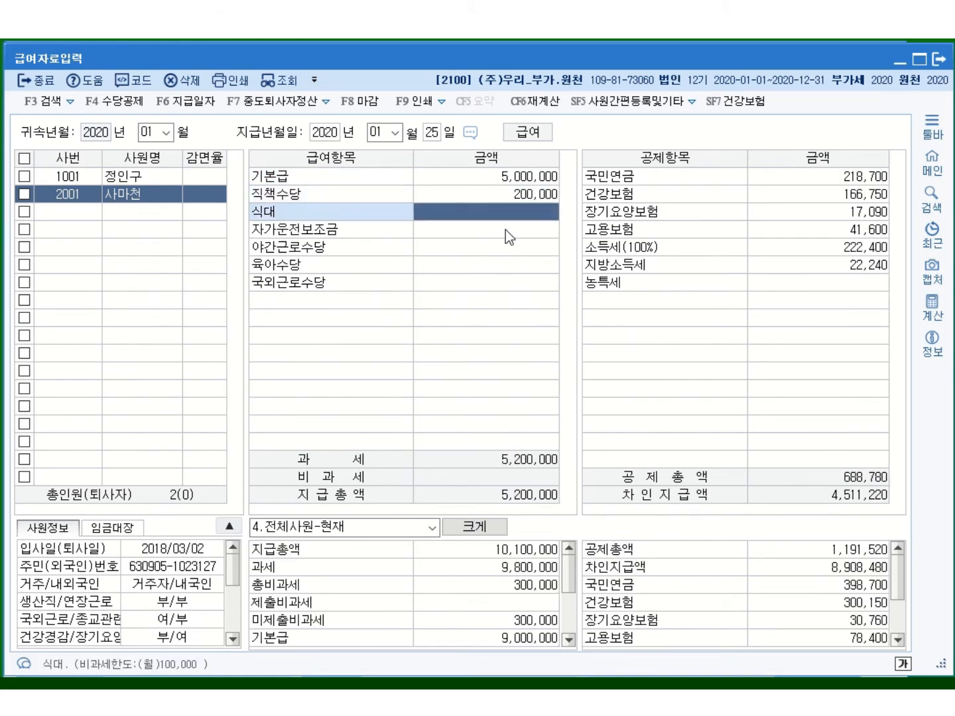
pyautogui.write('1000000')
pyautogui.press('Return')
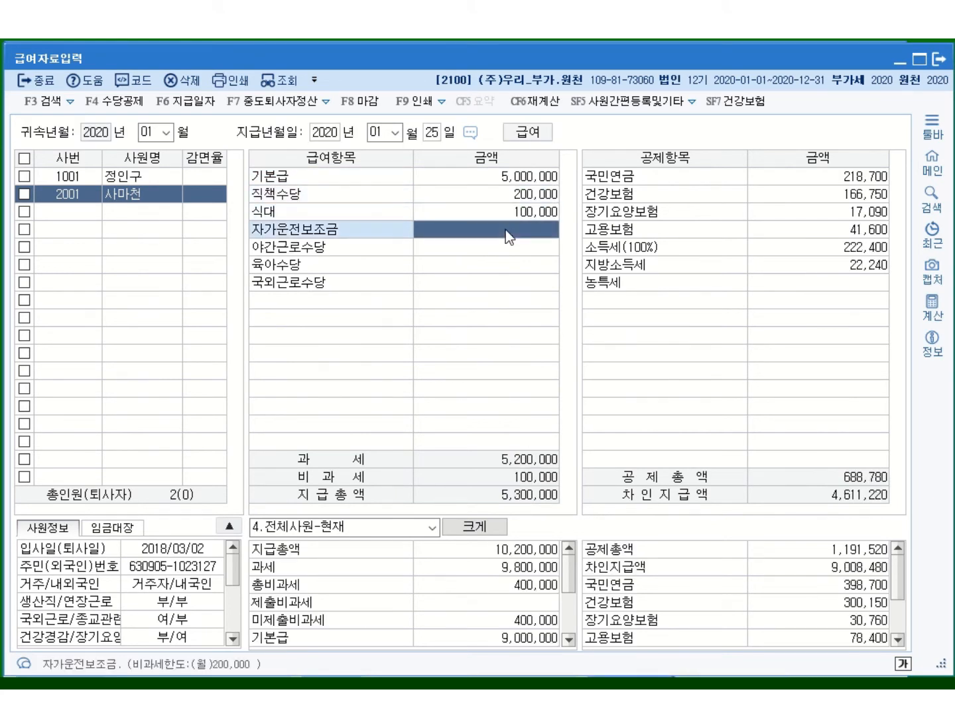
pyautogui.write('2000000')
pyautogui.press('Return')
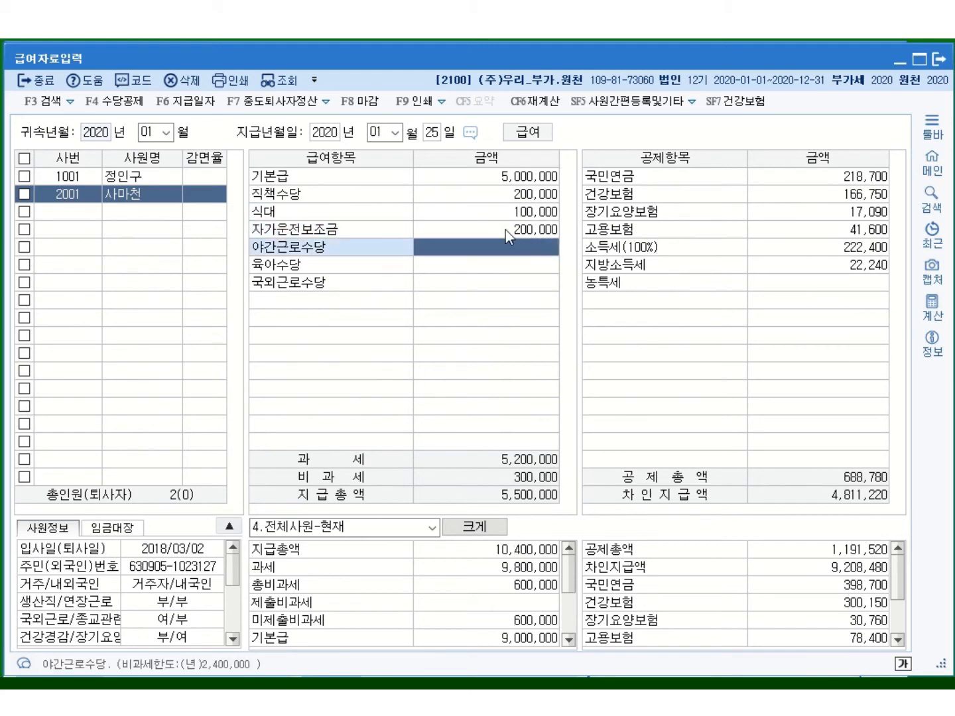
# Leave the second employee's 야간근로수당 blank and enter 육아수당 200,000 and 국외근로수당 1,000,000
pyautogui.press('Return')
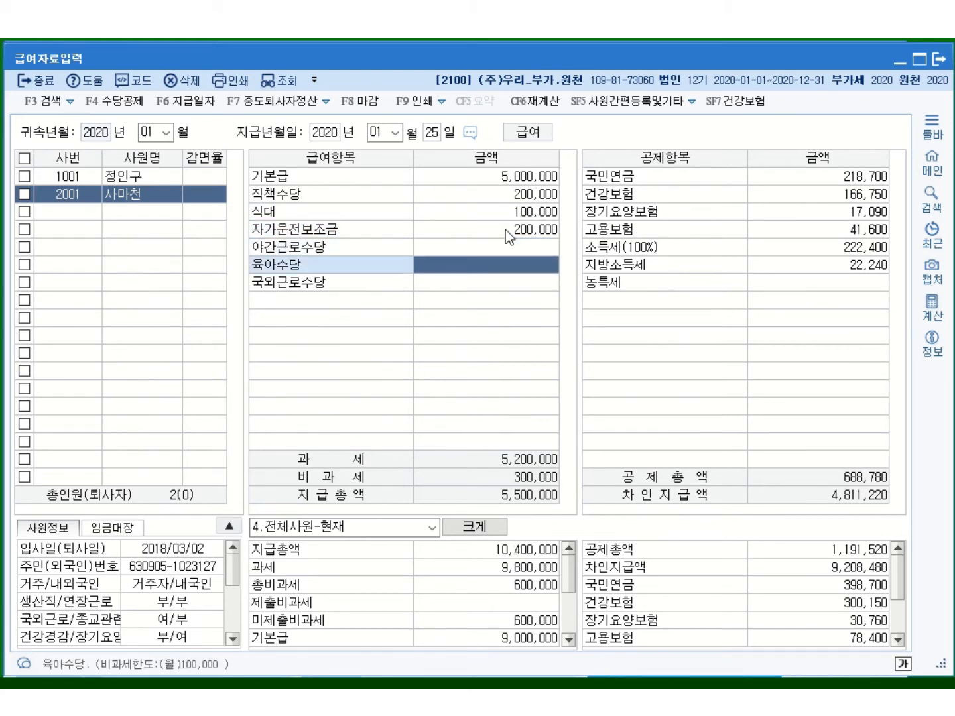
pyautogui.write('200,000')
pyautogui.press('Return')
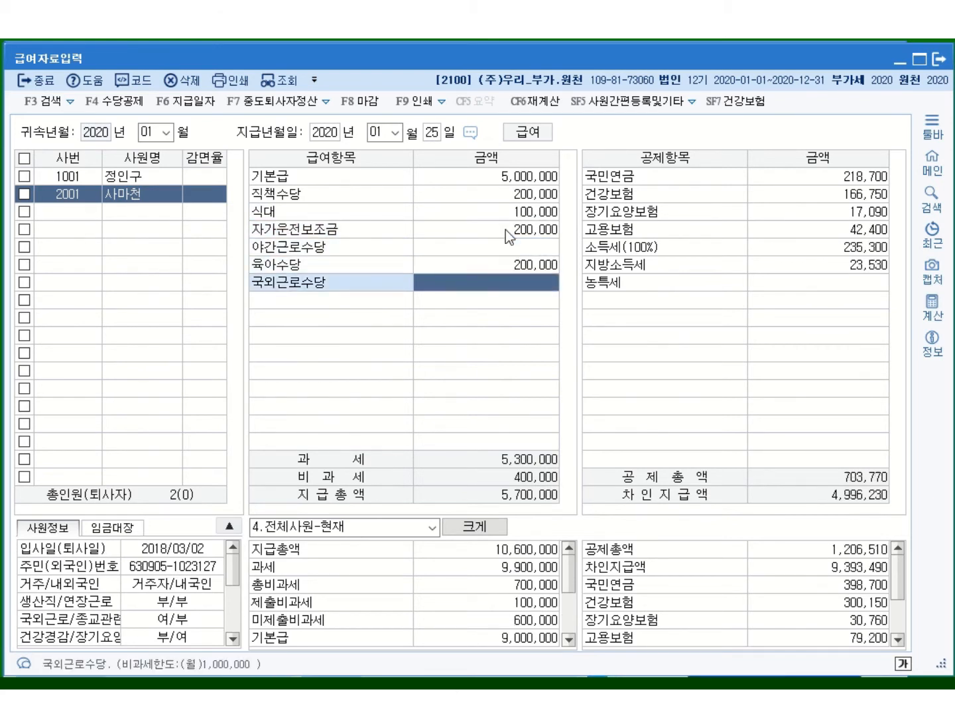
pyautogui.write('1000000')
pyautogui.press('Return')
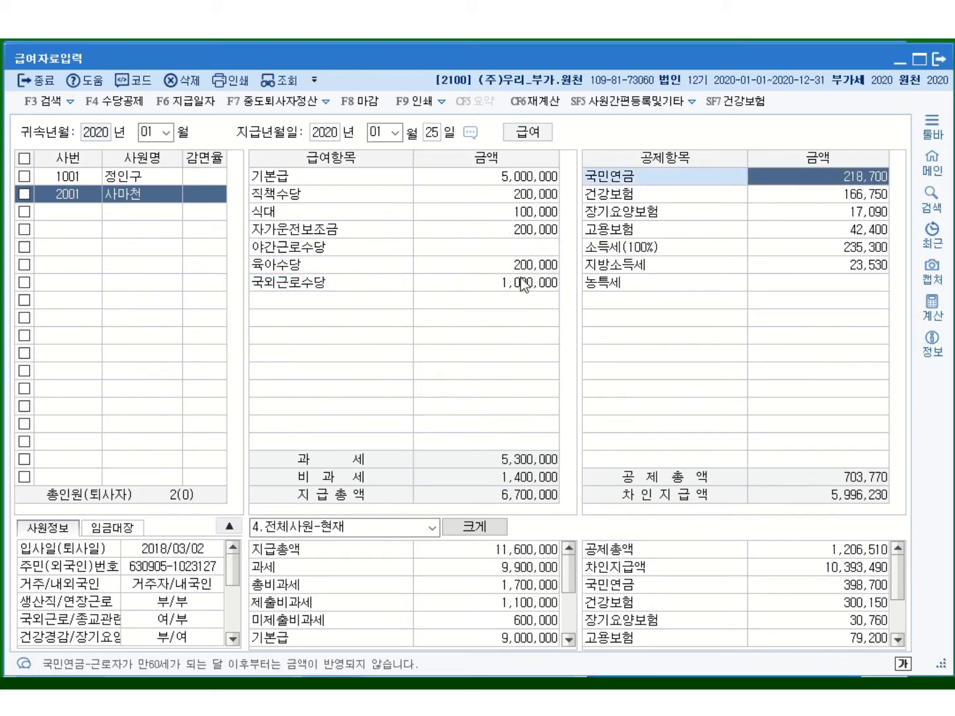
# Review the second employee's non-taxable allowances and 비과세 total, and look through the scope options of the payroll summary
pyautogui.click(527, 212)
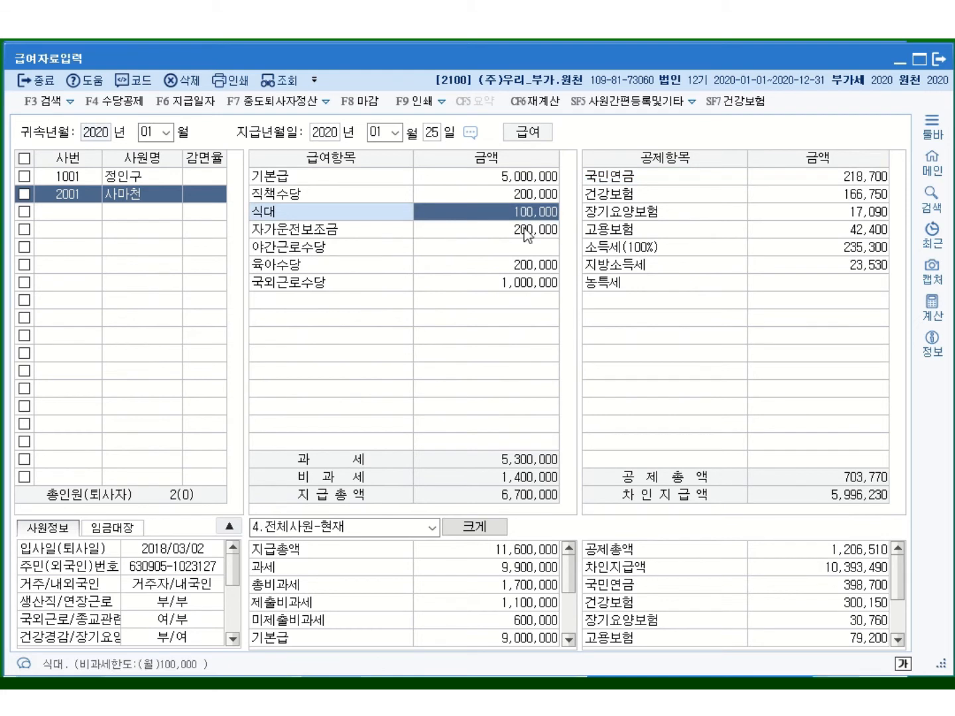
pyautogui.click(524, 230)
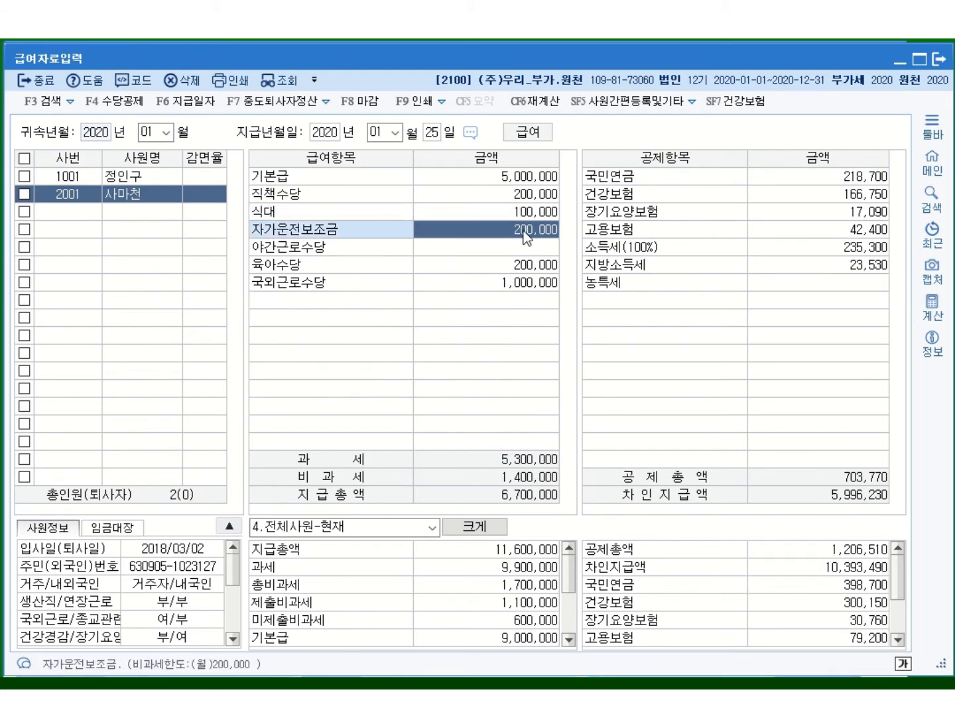
pyautogui.click(519, 268)
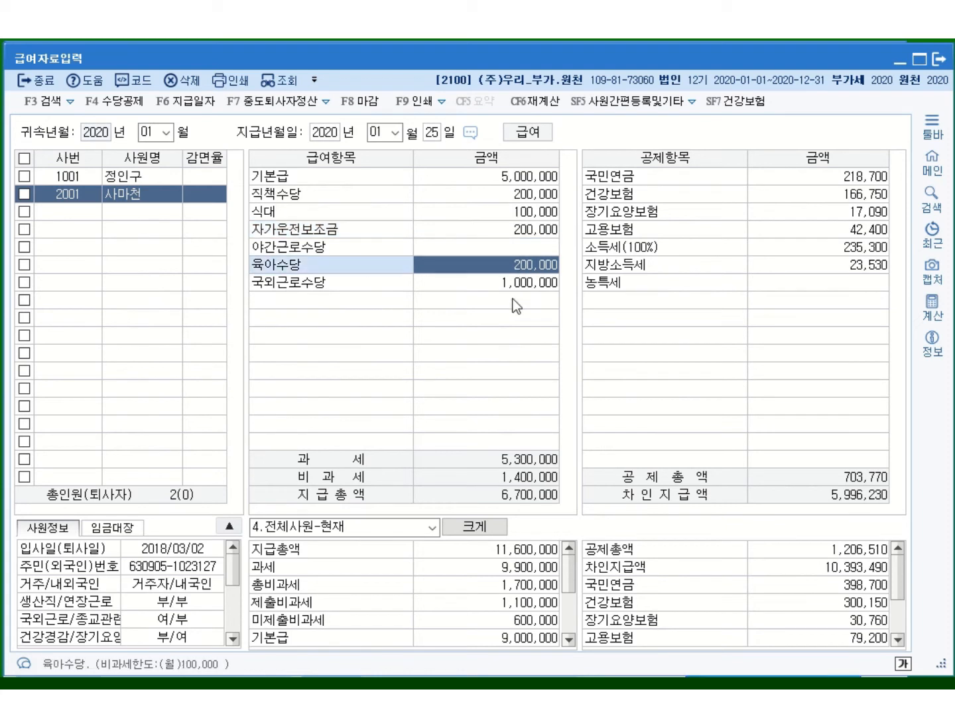
pyautogui.click(523, 284)
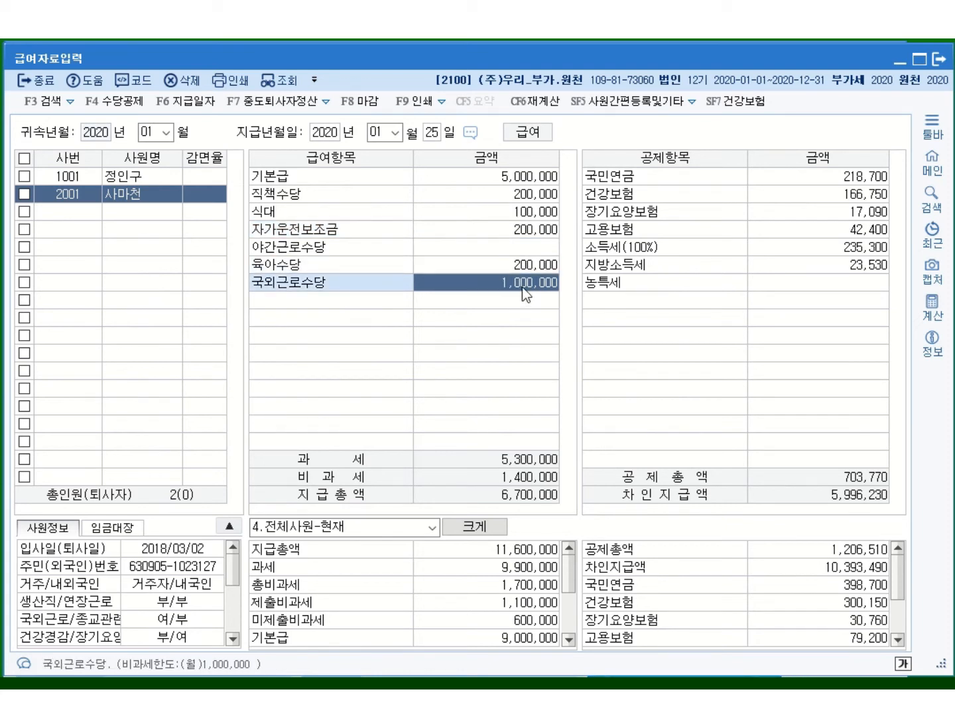
pyautogui.click(537, 477)
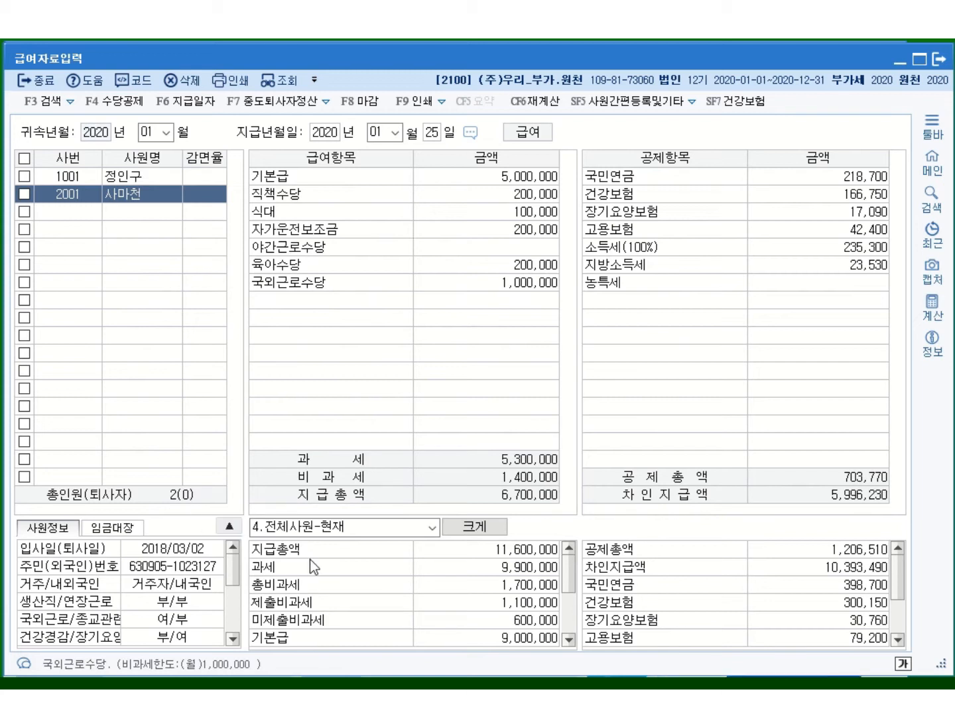
pyautogui.click(431, 528)
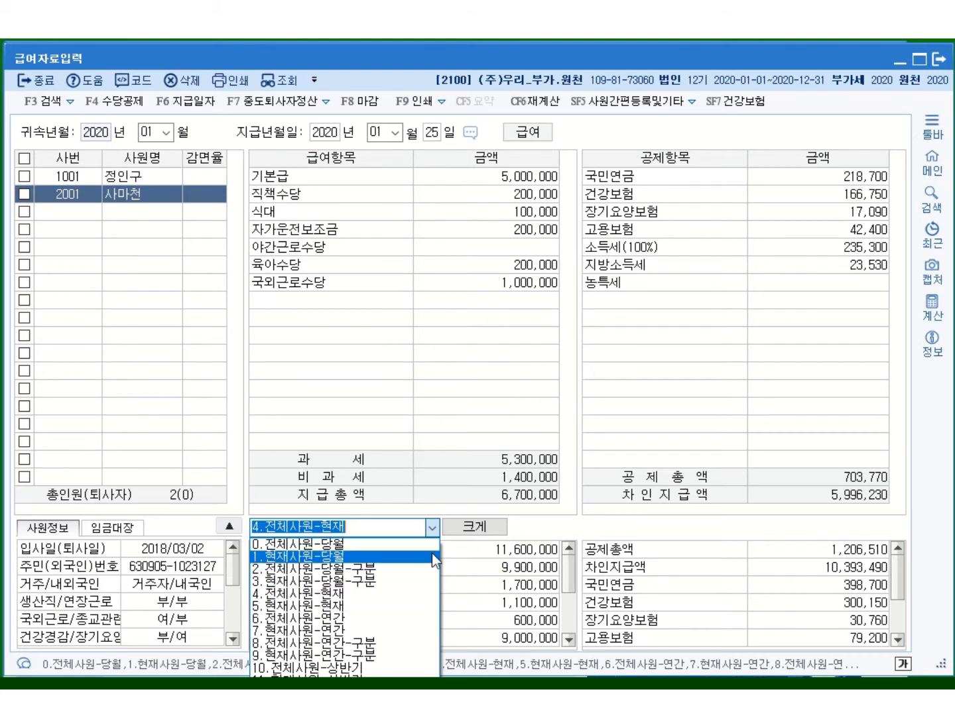
pyautogui.click(549, 526)
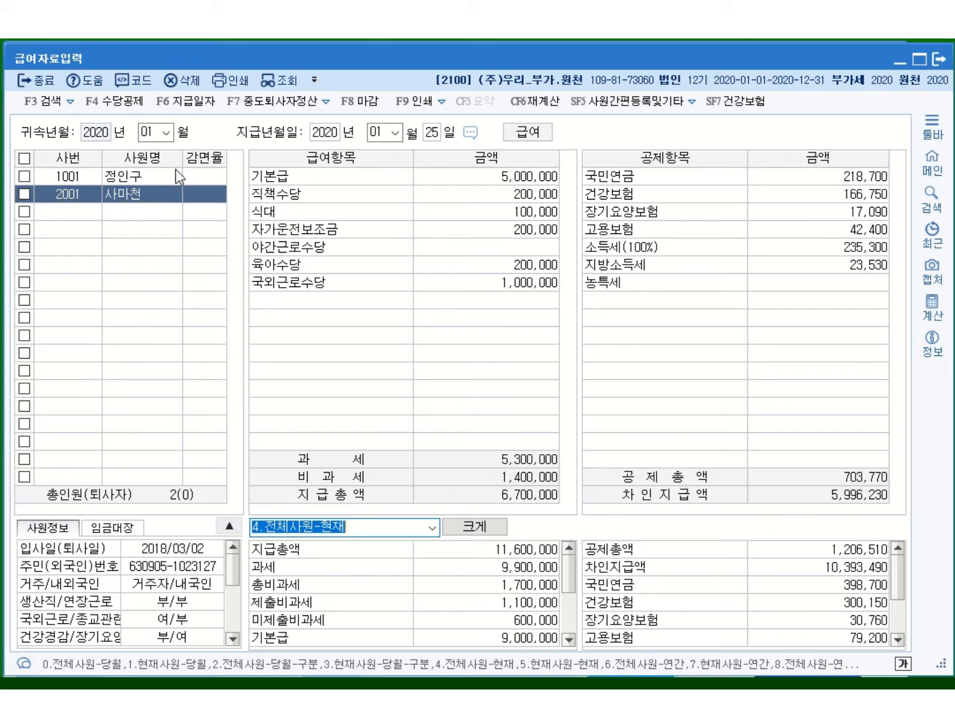
# Open attribution month 02 with payment on the 25th and copy the previous month's payroll, including the wage ledger
pyautogui.click(164, 131)
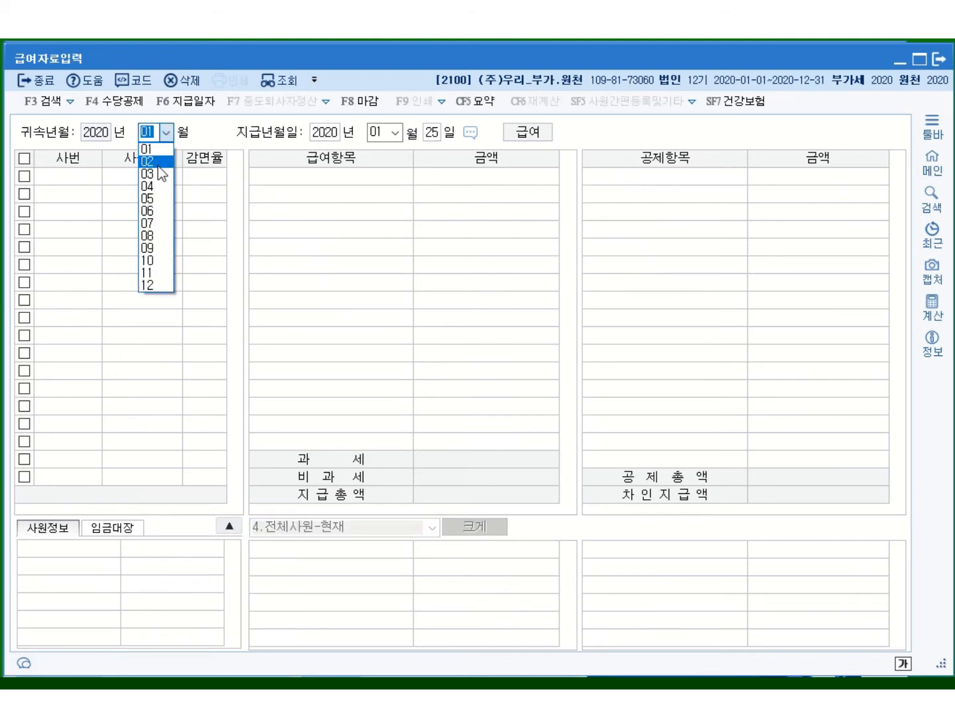
pyautogui.click(158, 164)
pyautogui.click(433, 134)
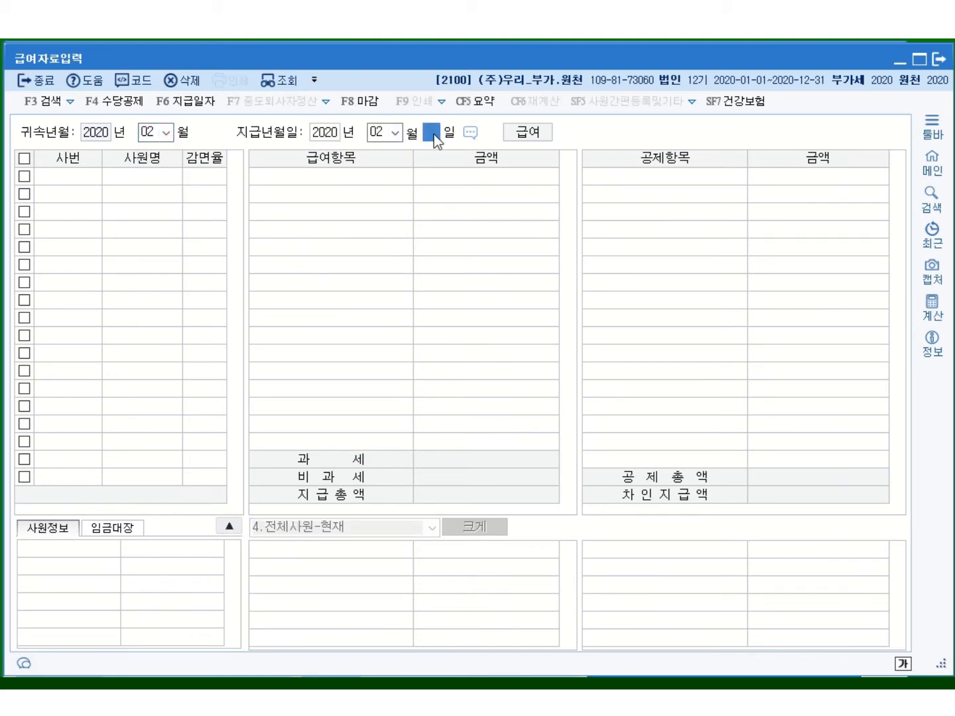
pyautogui.write('25')
pyautogui.press('Return')
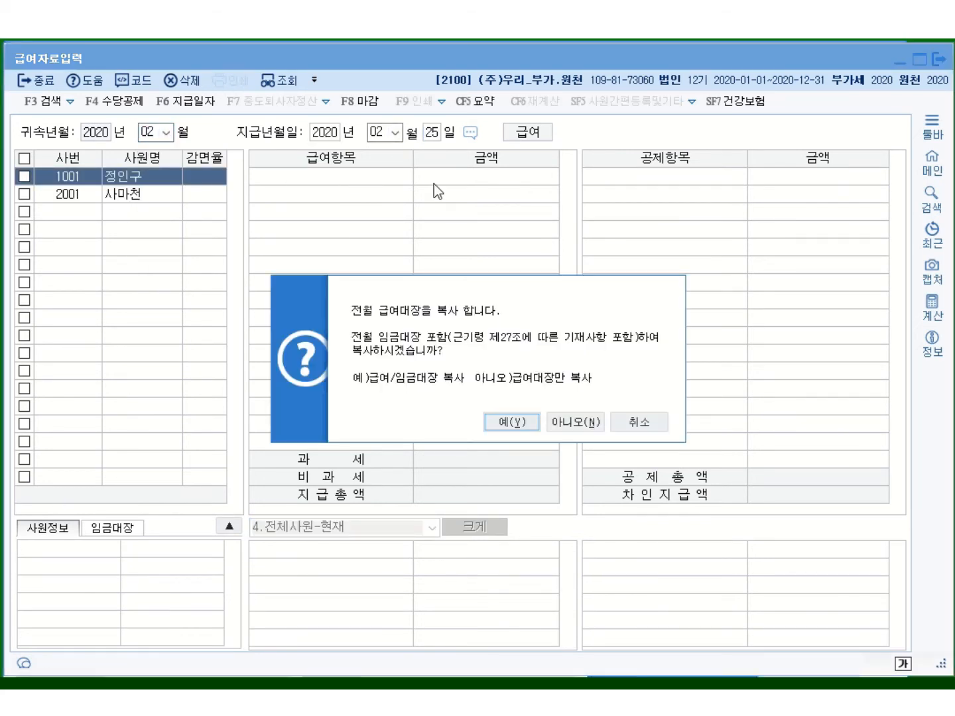
pyautogui.click(490, 422)
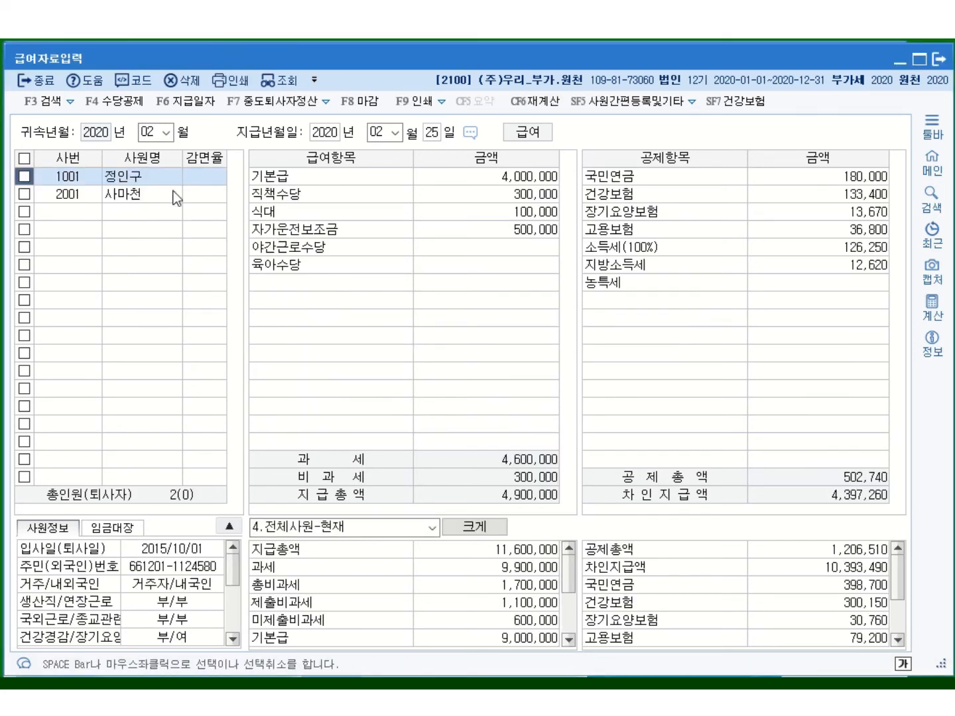
# Review the February pay items and deductions of the first employee and the February payroll of the second employee
pyautogui.click(523, 179)
pyautogui.click(534, 214)
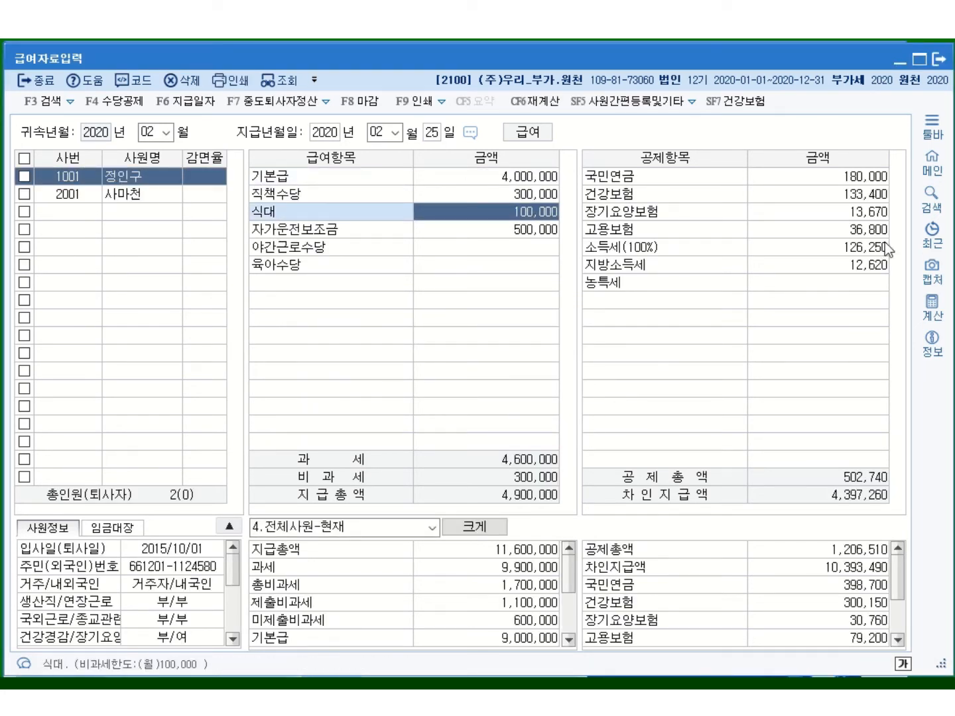
pyautogui.click(885, 199)
pyautogui.click(874, 247)
pyautogui.click(553, 233)
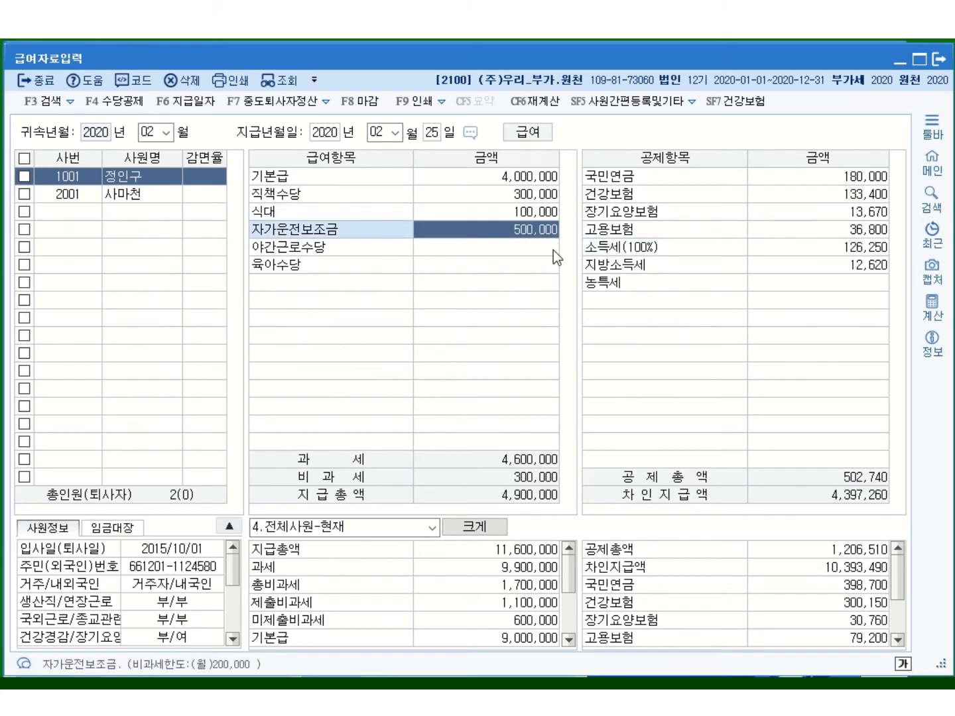
pyautogui.click(132, 193)
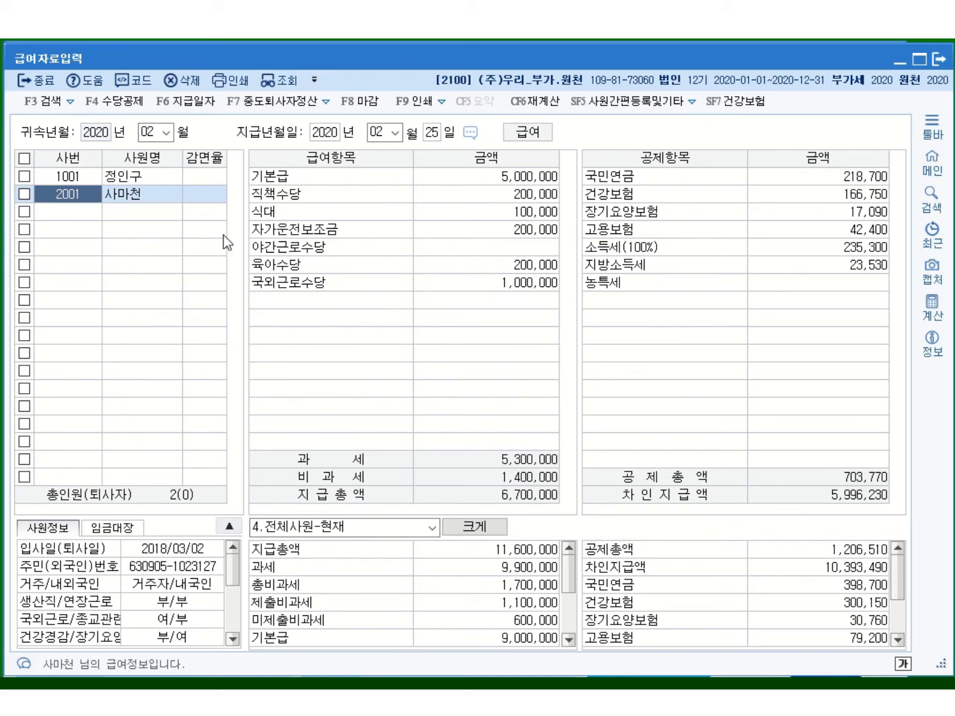
# Copy the February payroll to attribution month 2020-03 with payment date 2020-03-25
pyautogui.click(193, 103)
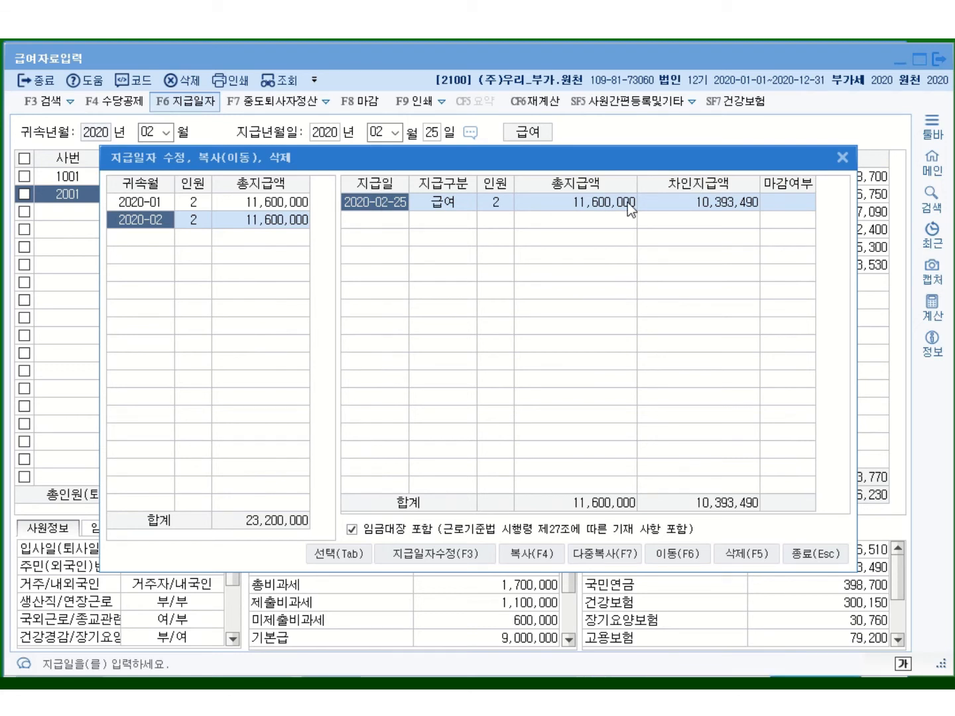
pyautogui.click(545, 562)
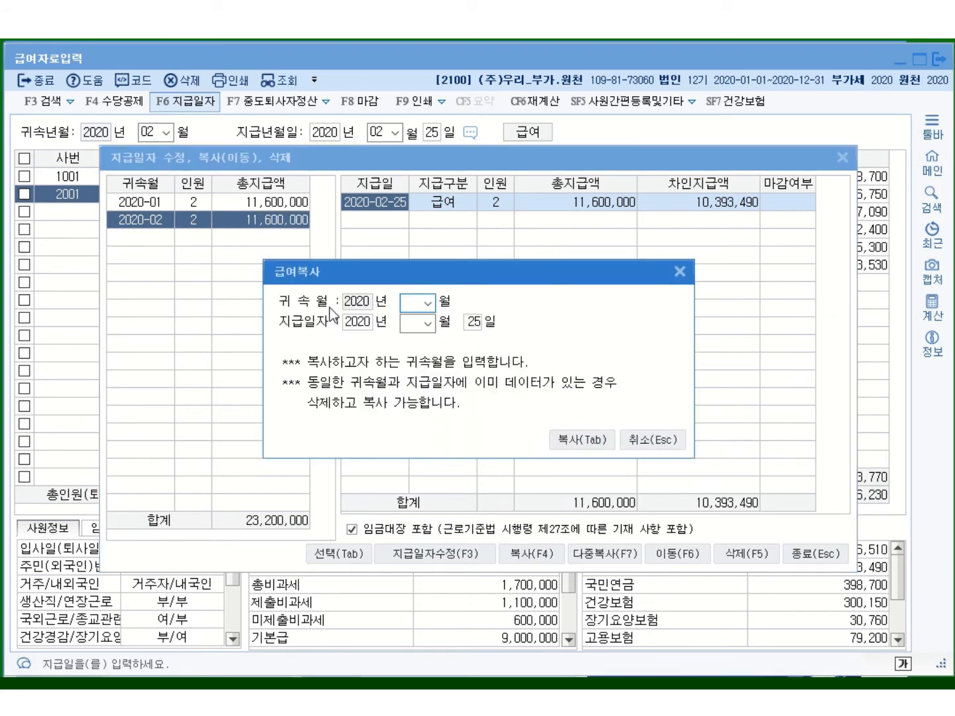
pyautogui.click(428, 303)
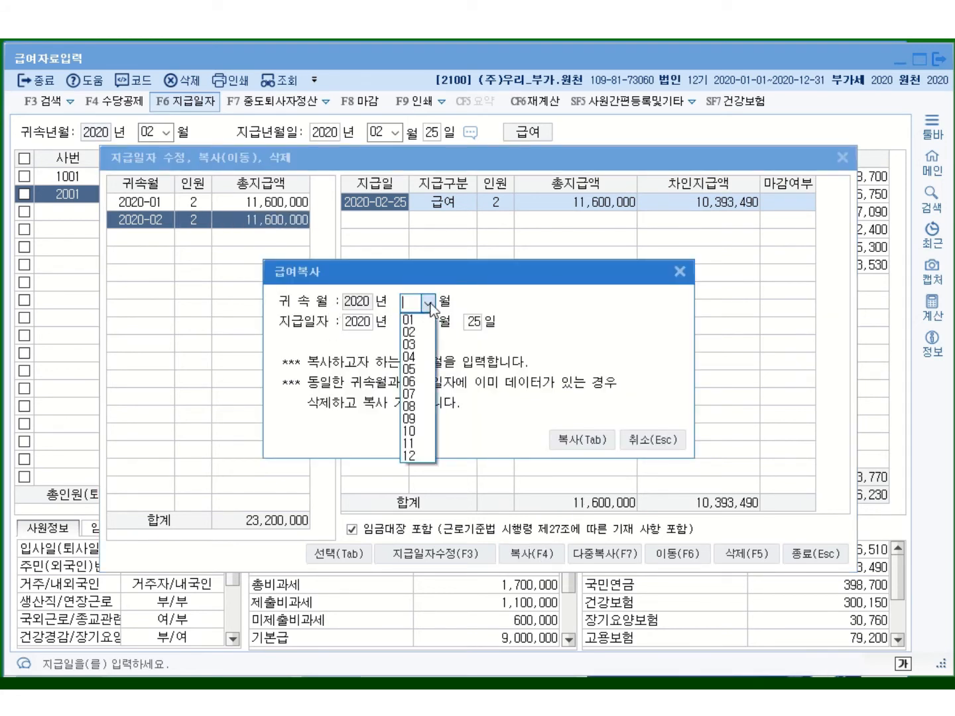
pyautogui.click(421, 344)
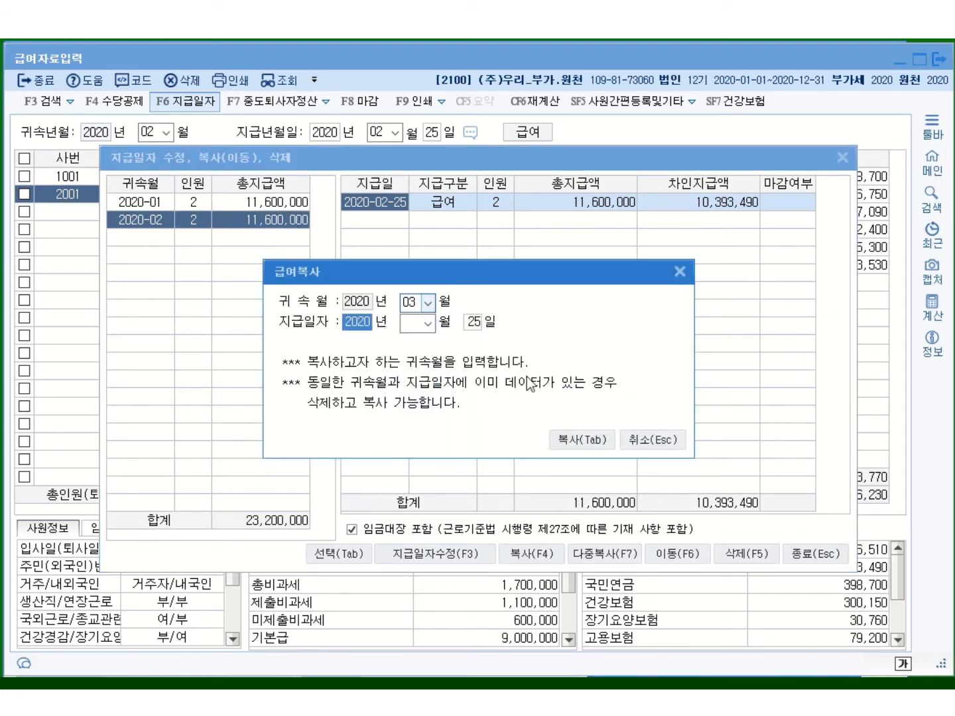
pyautogui.click(430, 323)
pyautogui.click(418, 363)
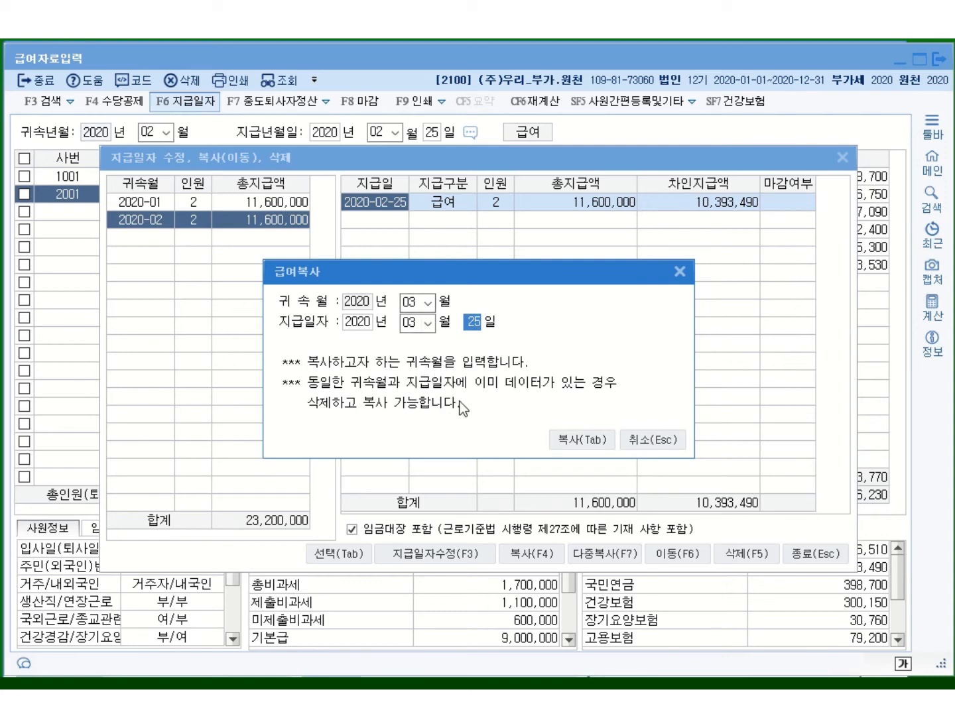
pyautogui.click(571, 439)
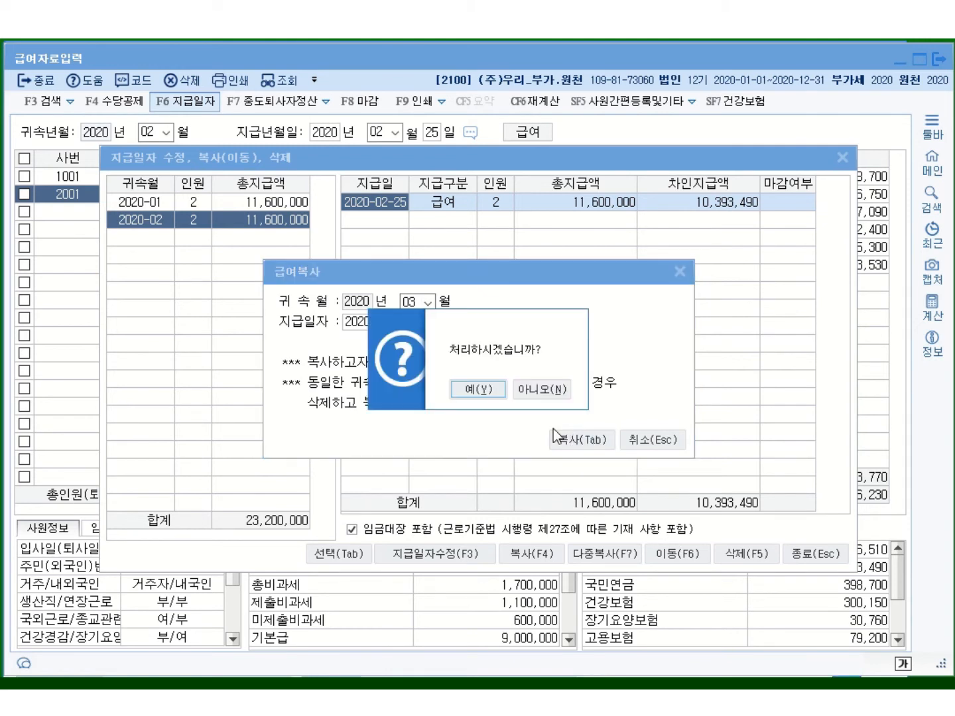
pyautogui.click(496, 391)
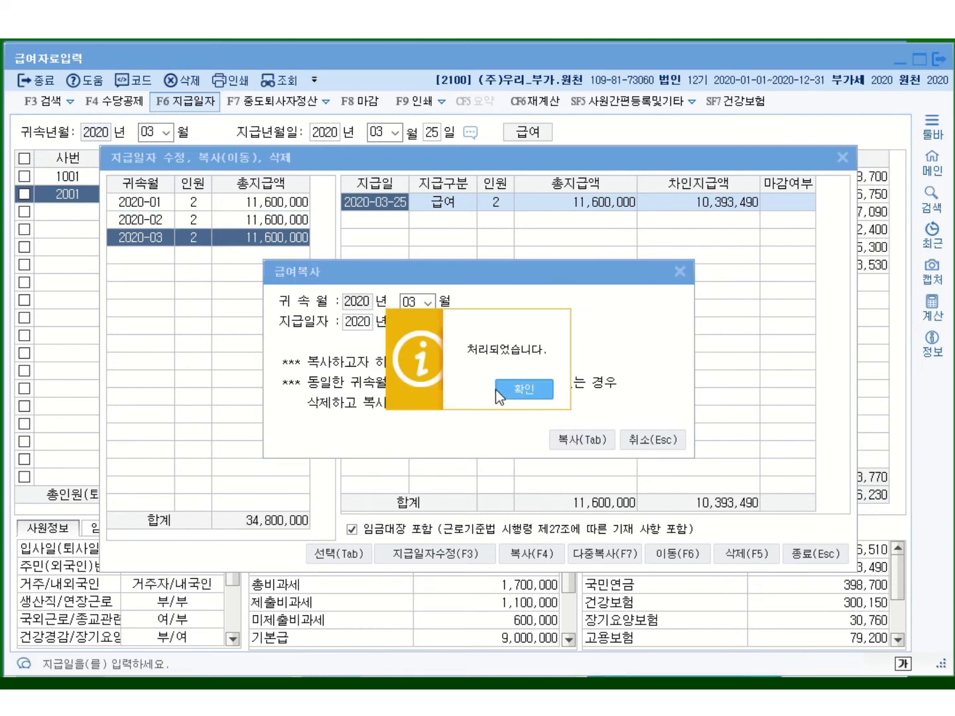
pyautogui.click(511, 386)
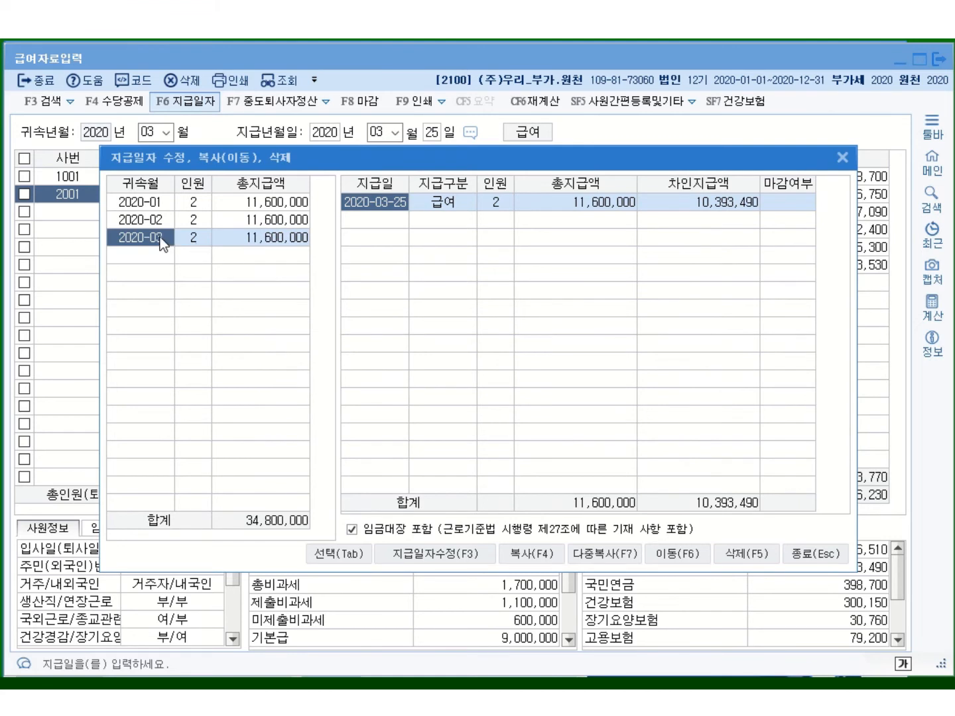
# Check the February and March entries in the payment date list and view the multi-month payroll copy options without copying
pyautogui.click(193, 236)
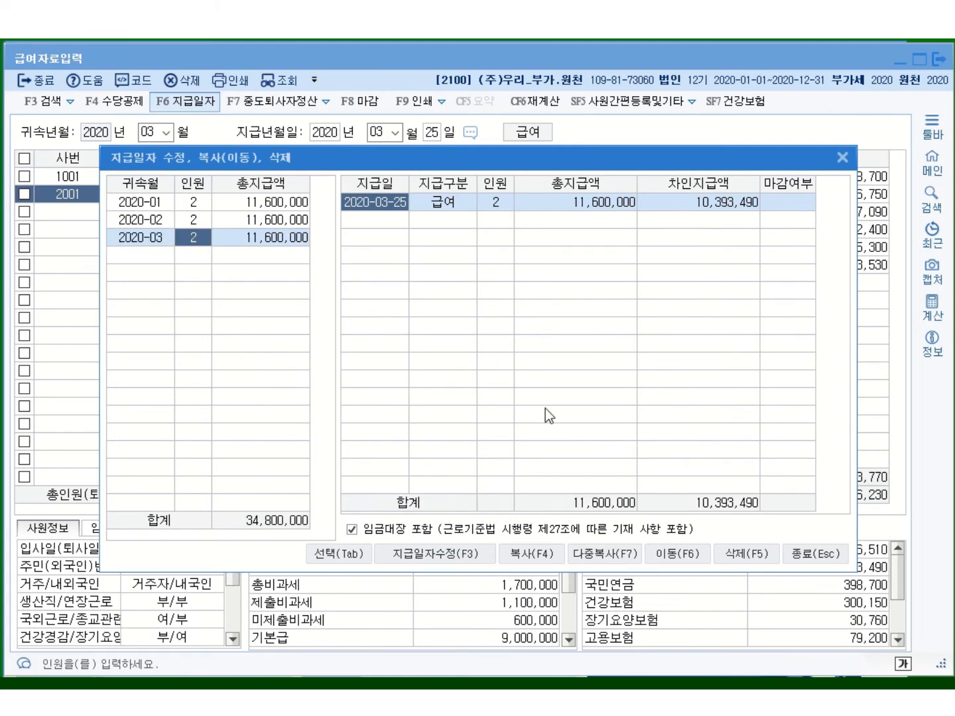
pyautogui.click(282, 225)
pyautogui.click(289, 241)
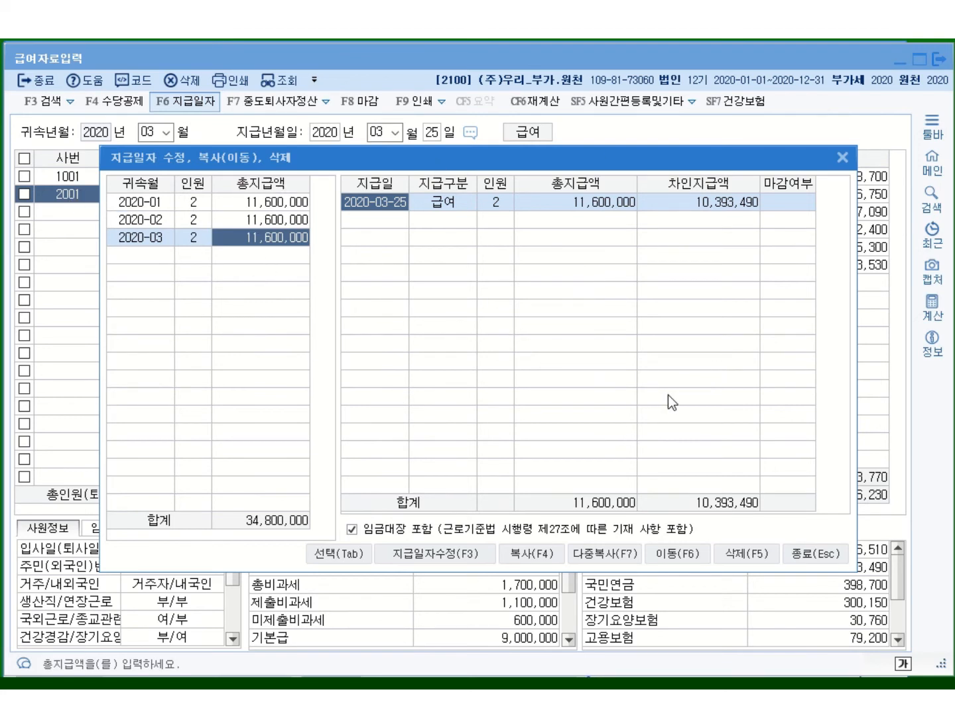
pyautogui.click(594, 551)
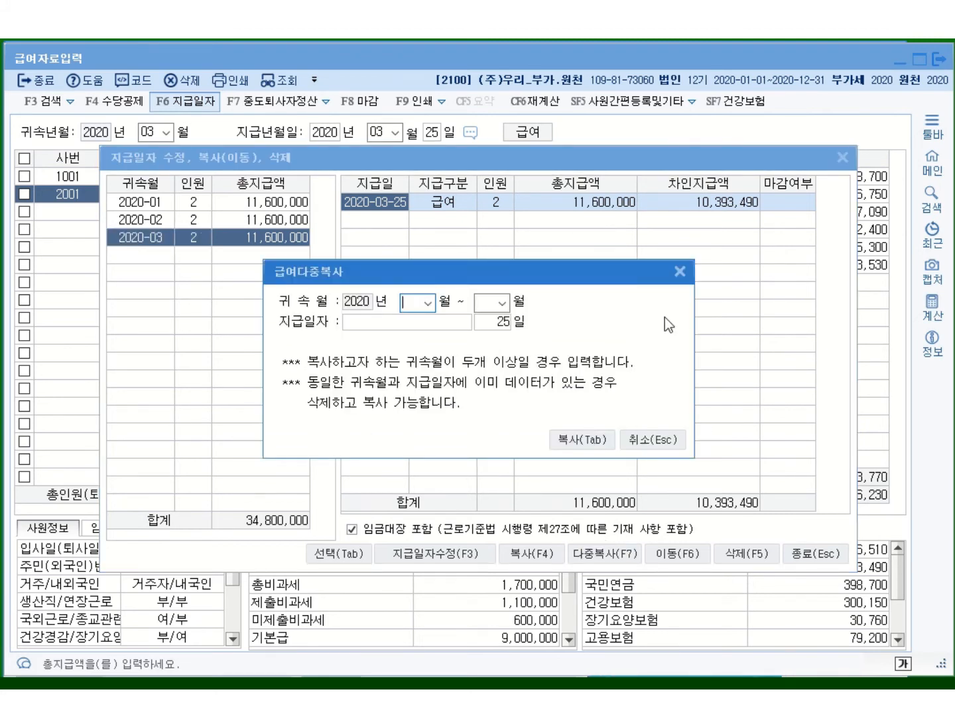
pyautogui.click(684, 272)
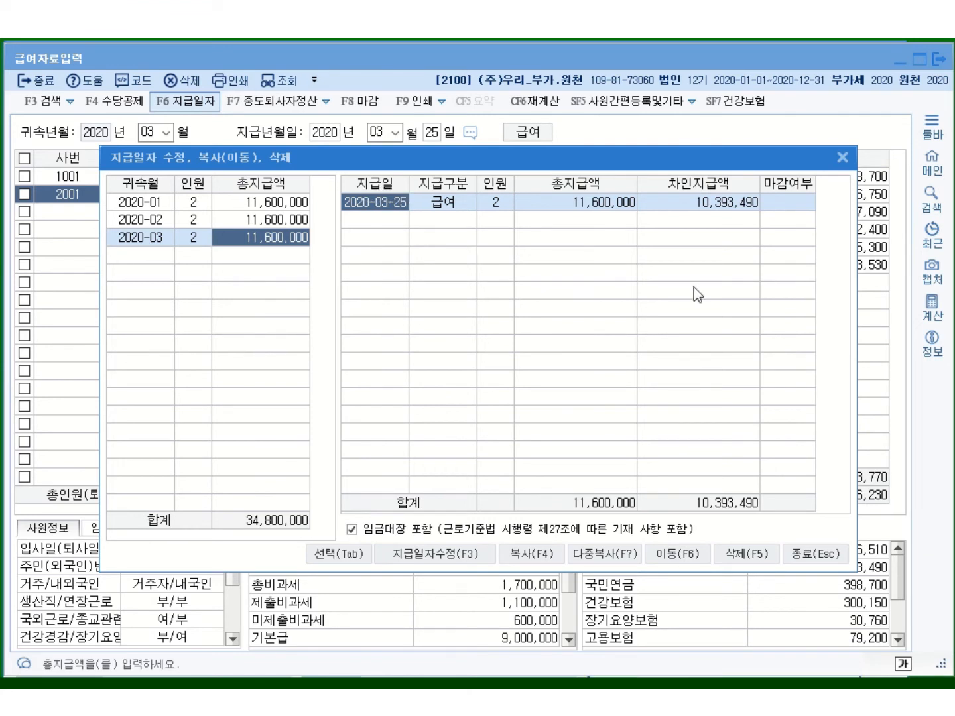
pyautogui.click(842, 158)
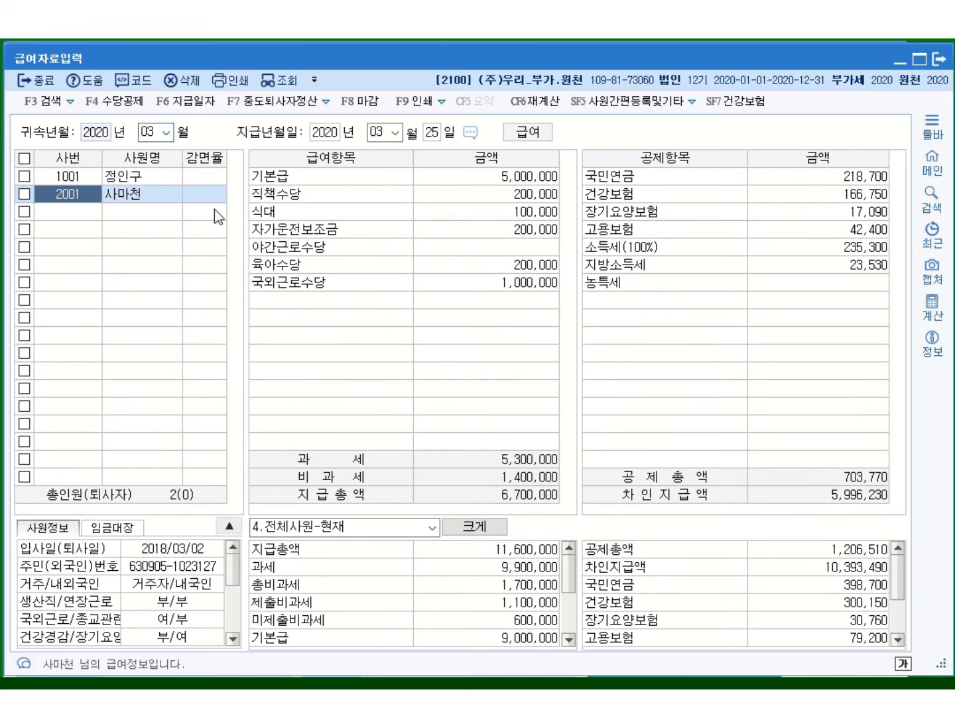
# Open attribution month 04 with payment on the 25th, copy the previous month's payroll with the wage ledger, and check the second employee's pay
pyautogui.click(167, 132)
pyautogui.click(152, 186)
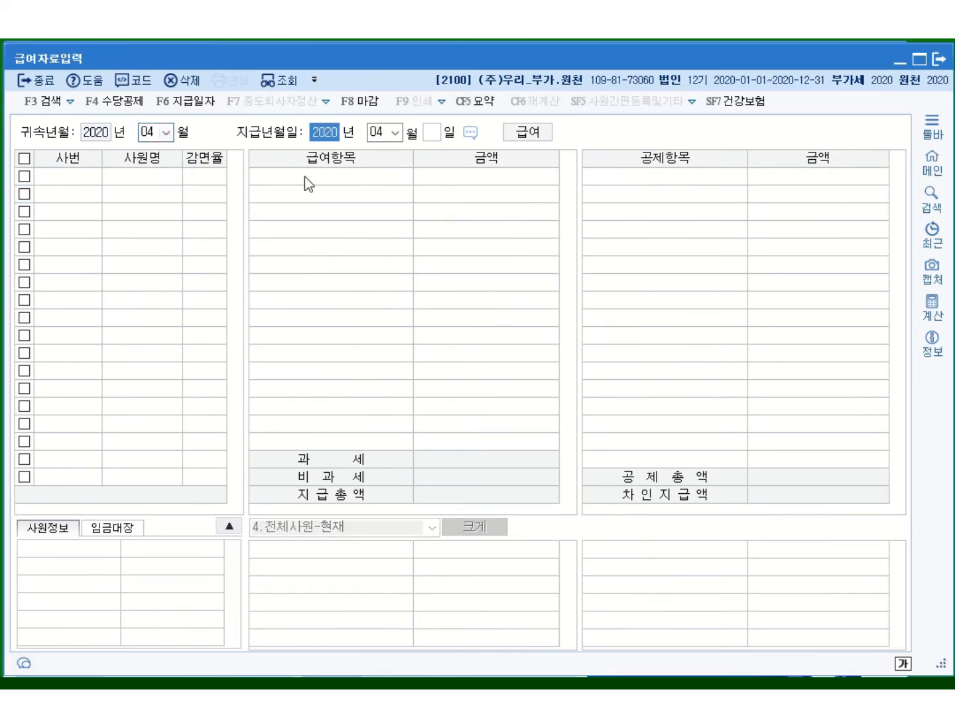
pyautogui.press('Return')
pyautogui.press('Return')
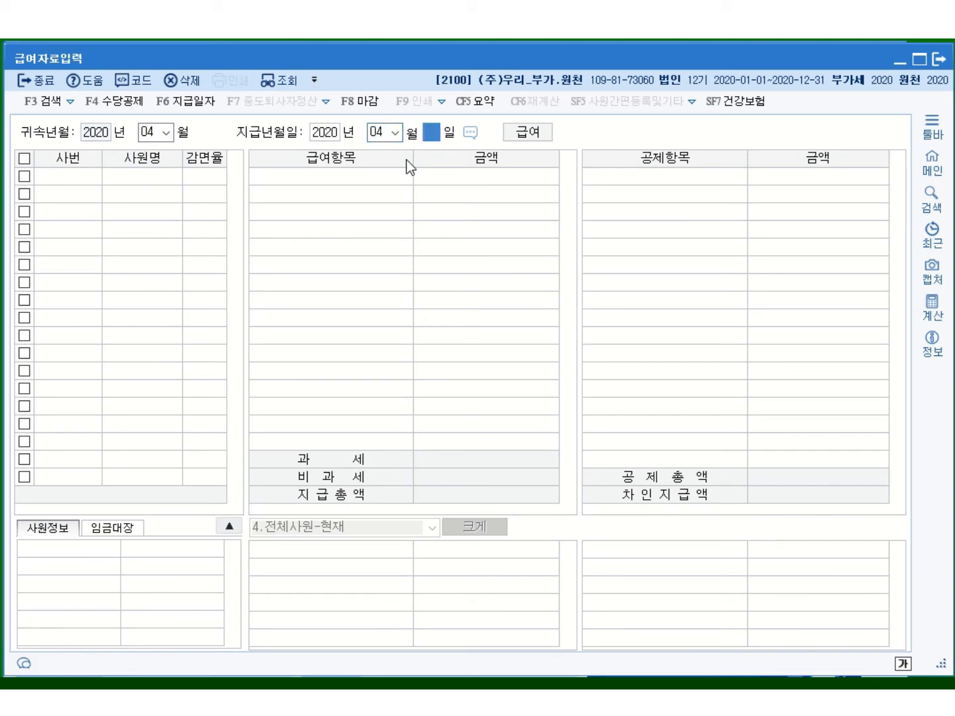
pyautogui.write('25')
pyautogui.press('Return')
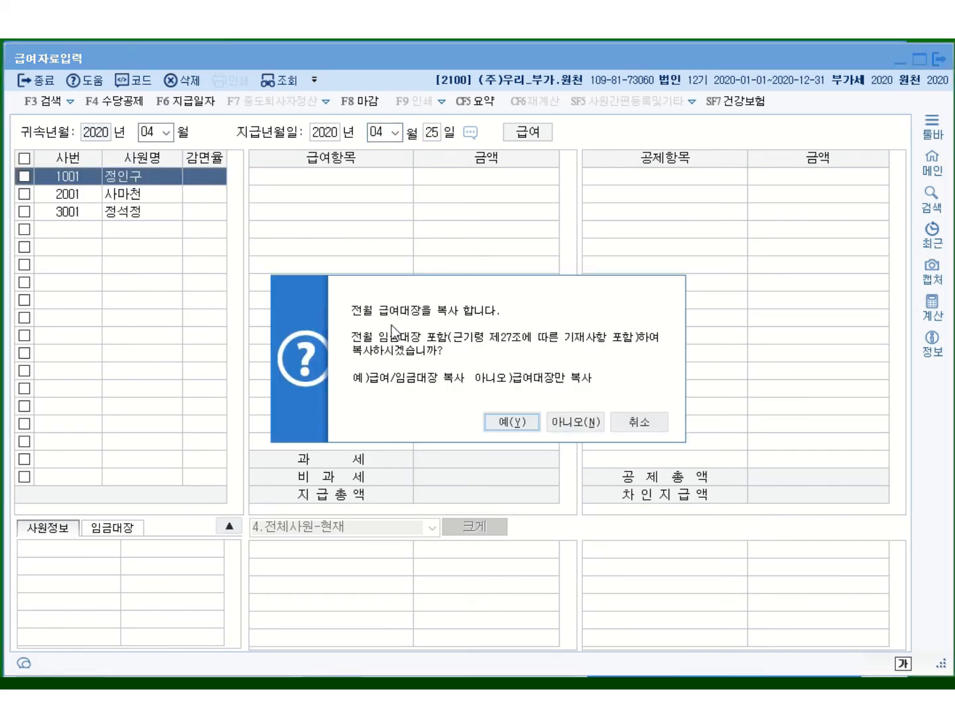
pyautogui.click(508, 423)
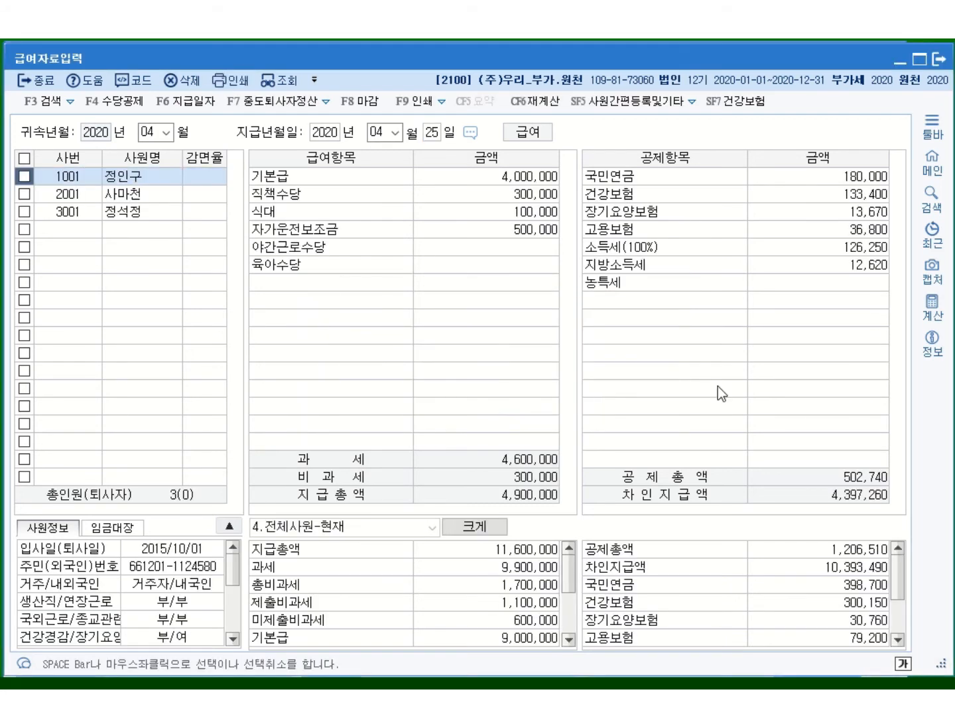
pyautogui.click(150, 194)
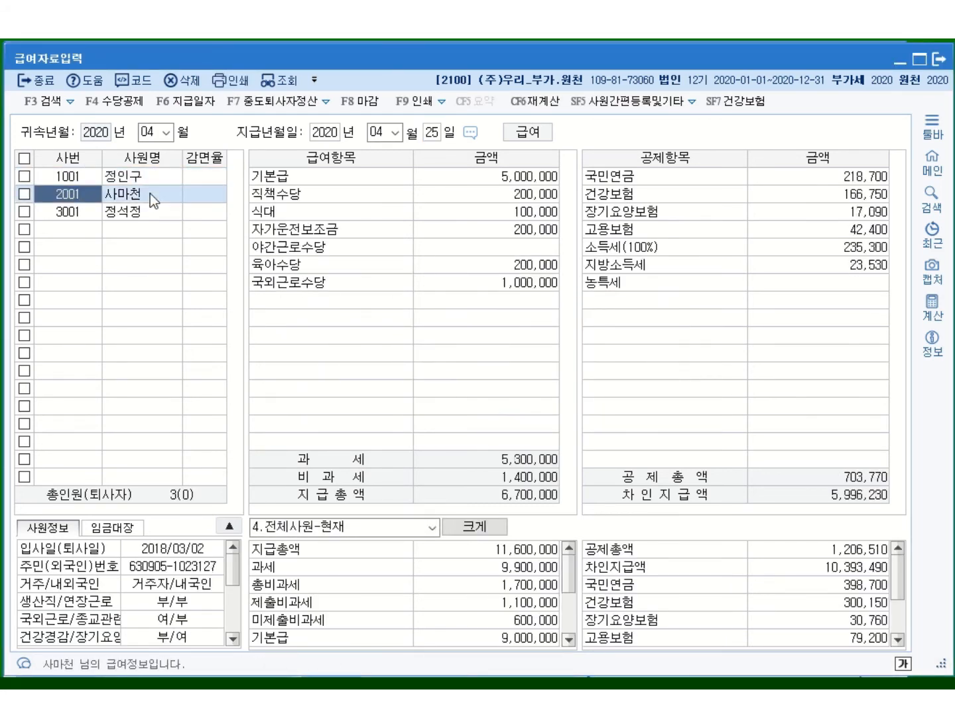
# Enter the third employee's April 기본급 2,000,000 and 식대 100,000, leaving 직책수당 blank
pyautogui.click(151, 213)
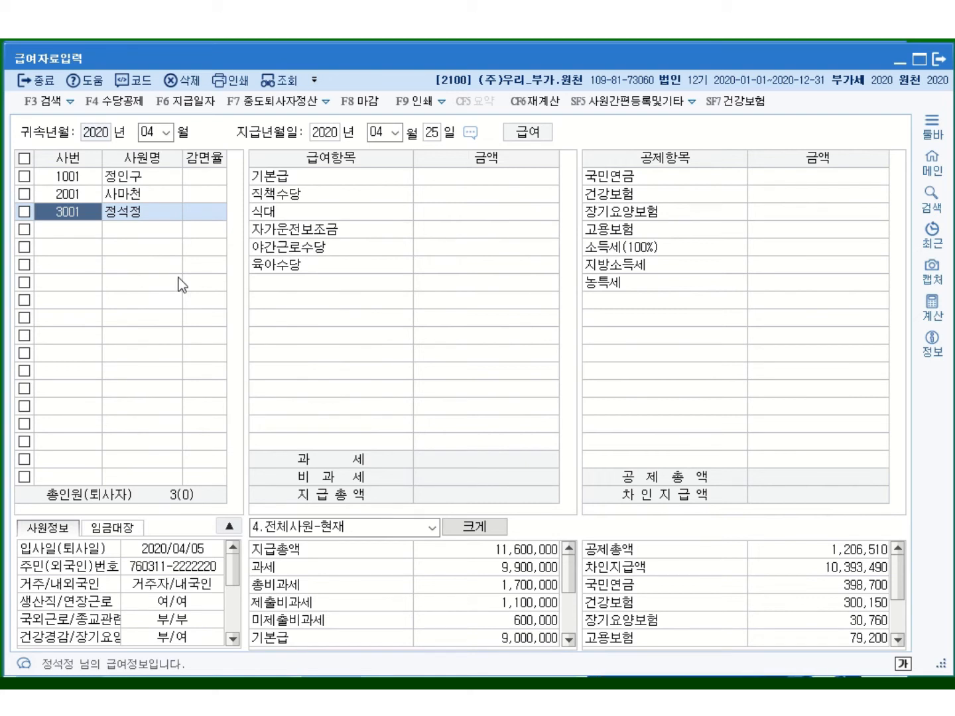
pyautogui.click(463, 177)
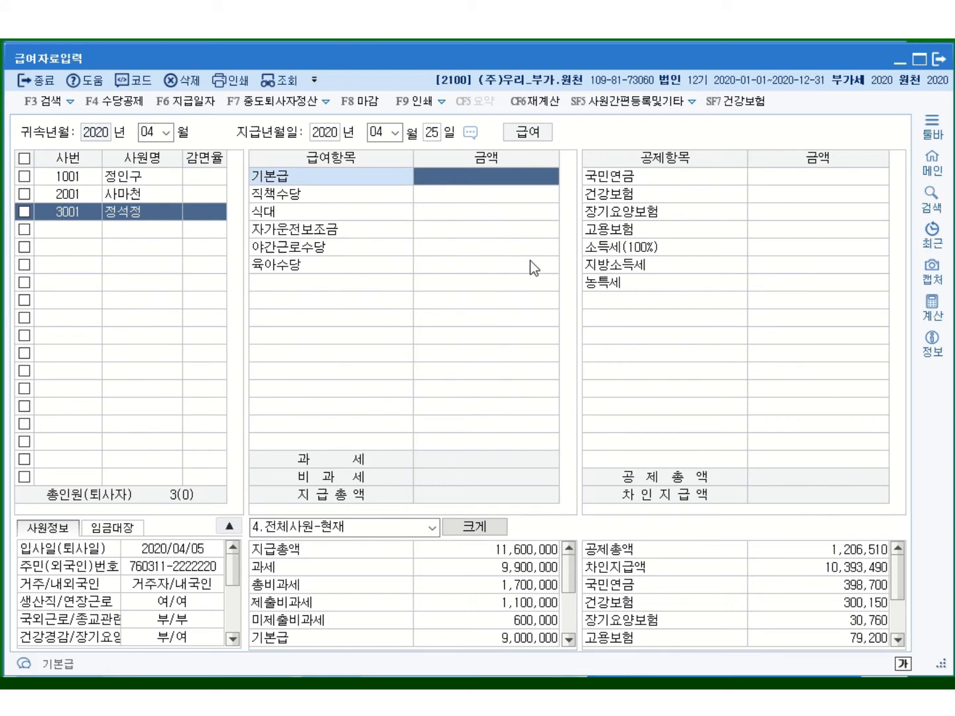
pyautogui.write('2000000')
pyautogui.press('Return')
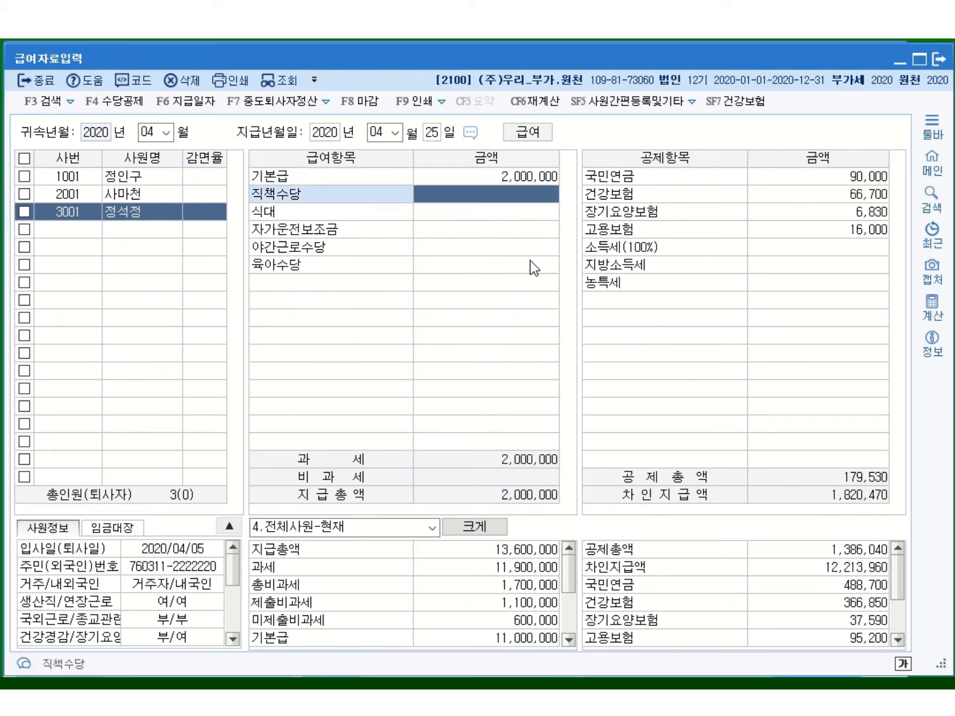
pyautogui.press('Return')
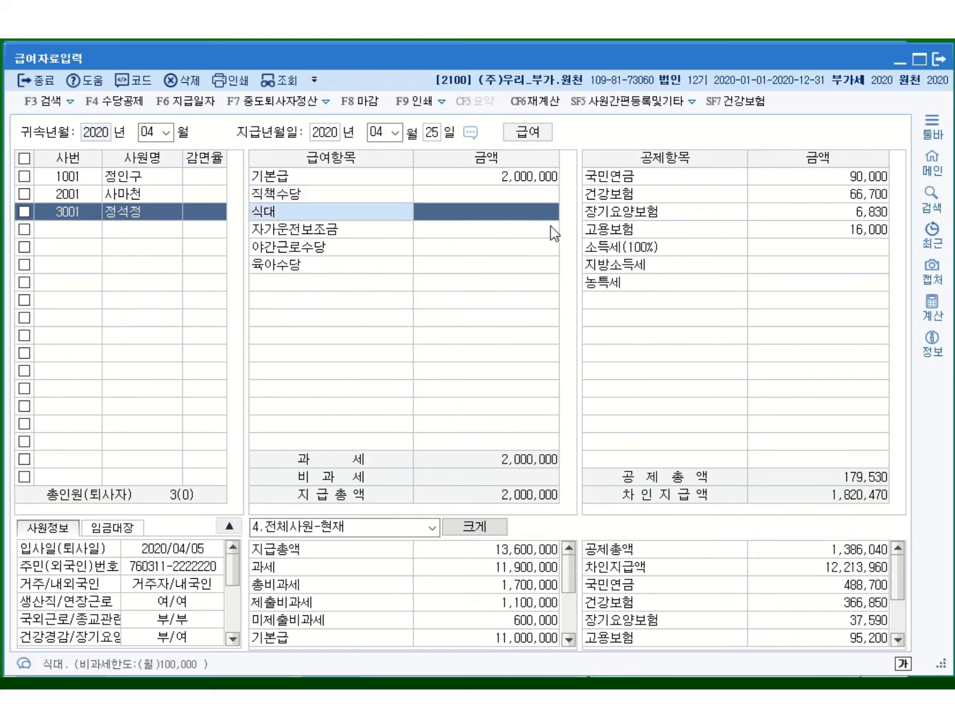
pyautogui.write('1000000')
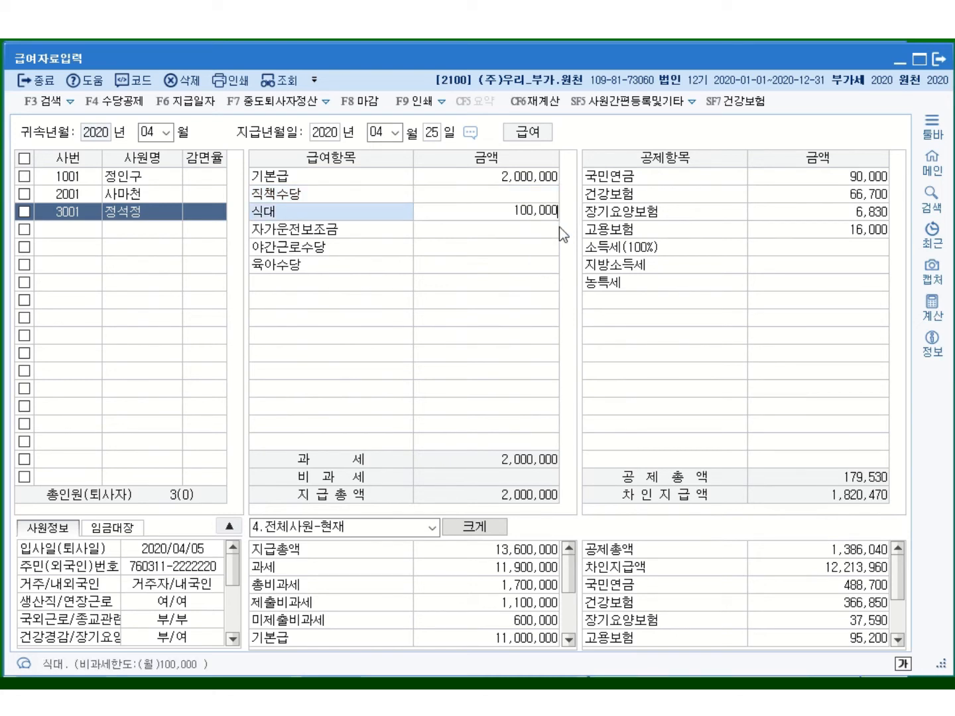
pyautogui.press('Return')
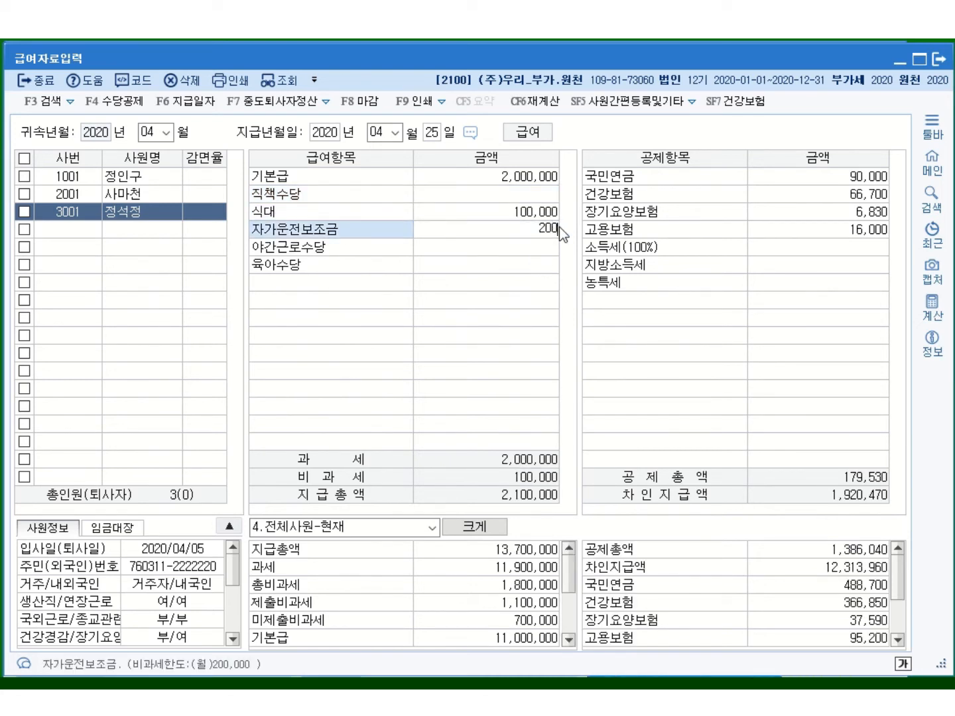
# Enter the third employee's 자가운전보조금 200,000 and 야간근로수당 200,000, and recheck the 기본급 and 야간근로수당 entries
pyautogui.write('2000000')
pyautogui.press('Return')
pyautogui.write('200000')
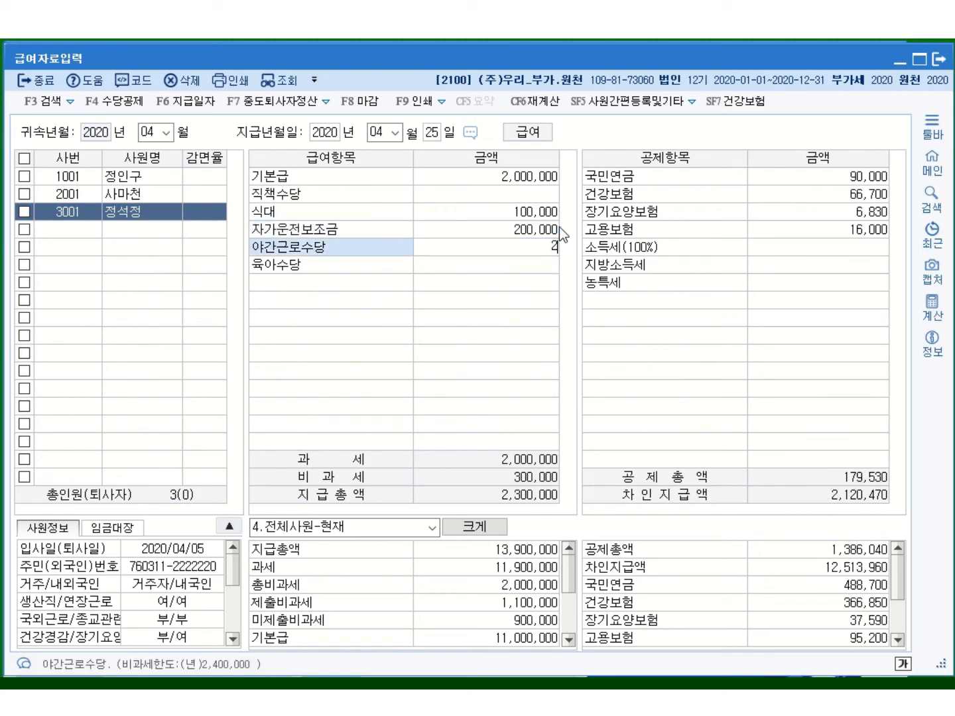
pyautogui.press('Return')
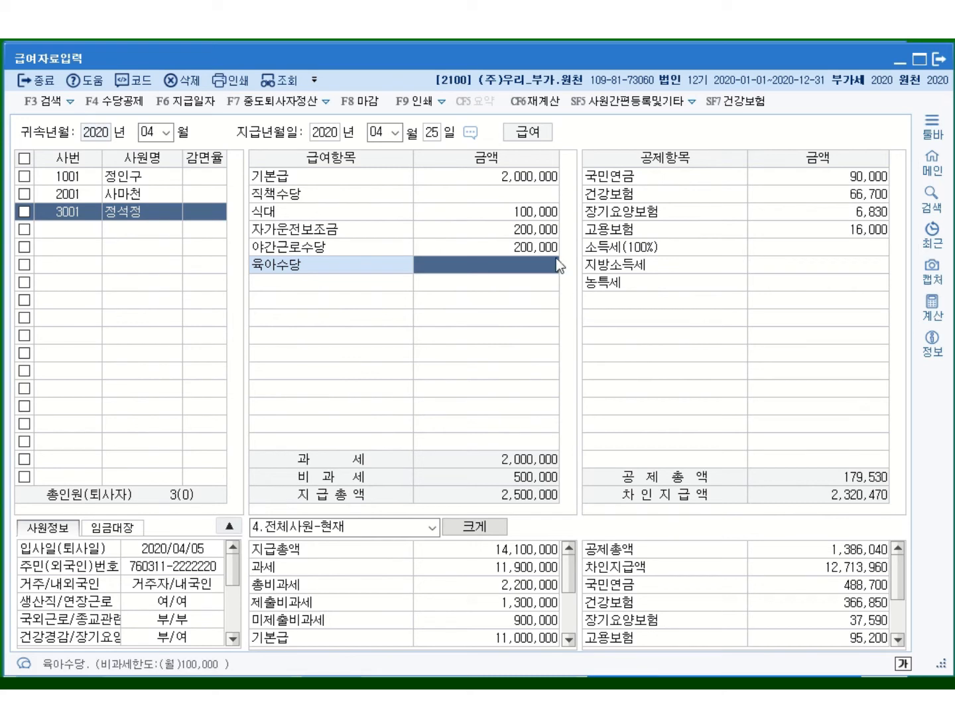
pyautogui.click(520, 177)
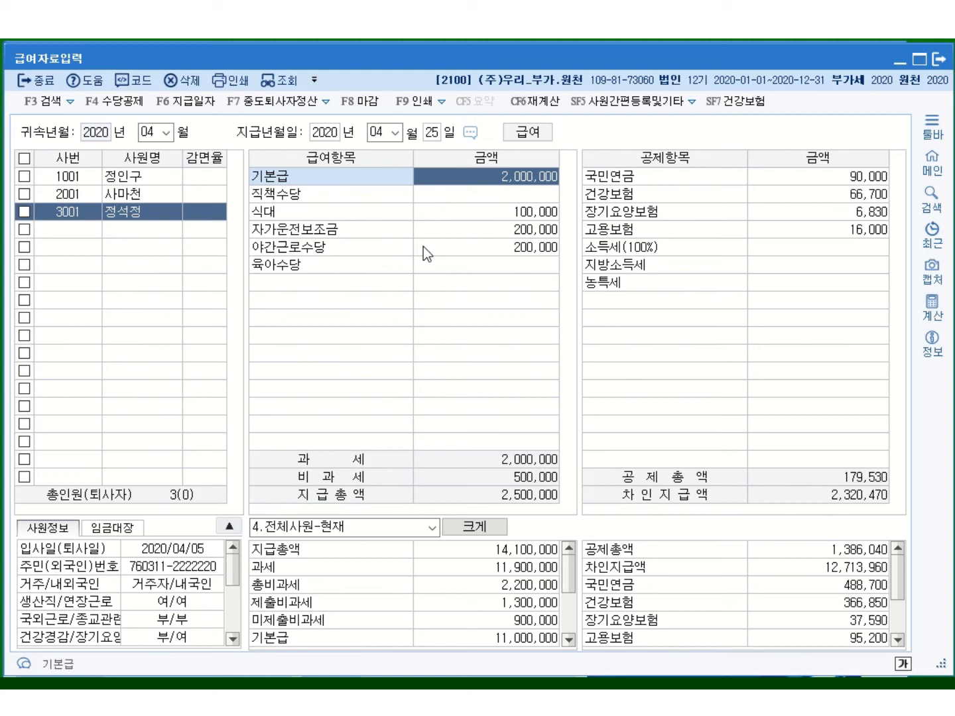
pyautogui.click(517, 247)
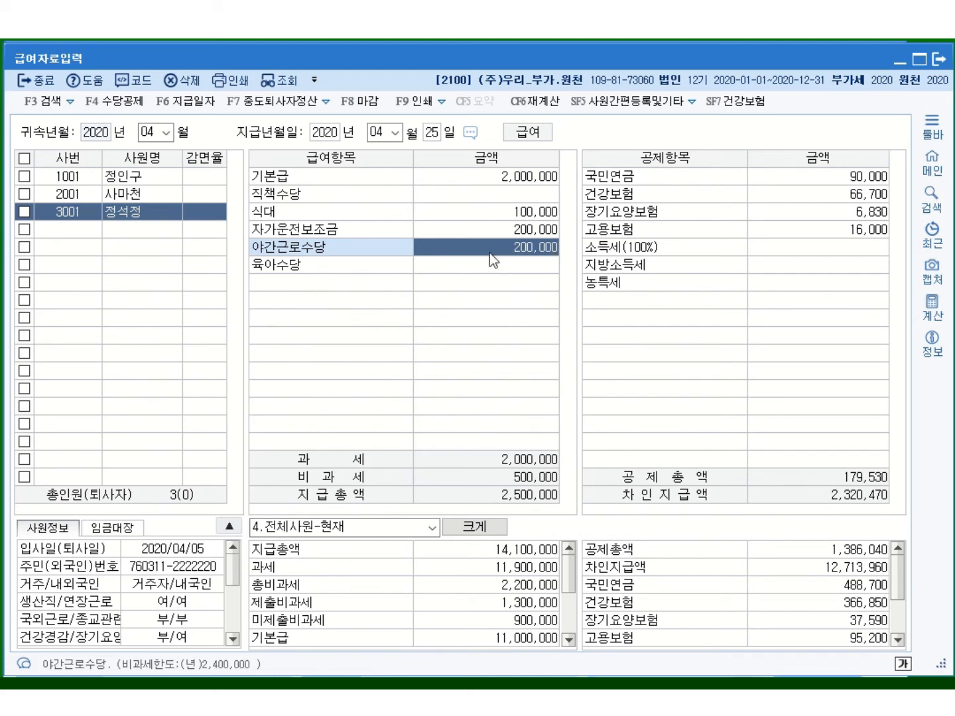
# Review the third employee's nontaxable total, 야간근로수당, 소득세 and 지방소득세, and compare them with the first employee's April 소득세
pyautogui.click(541, 485)
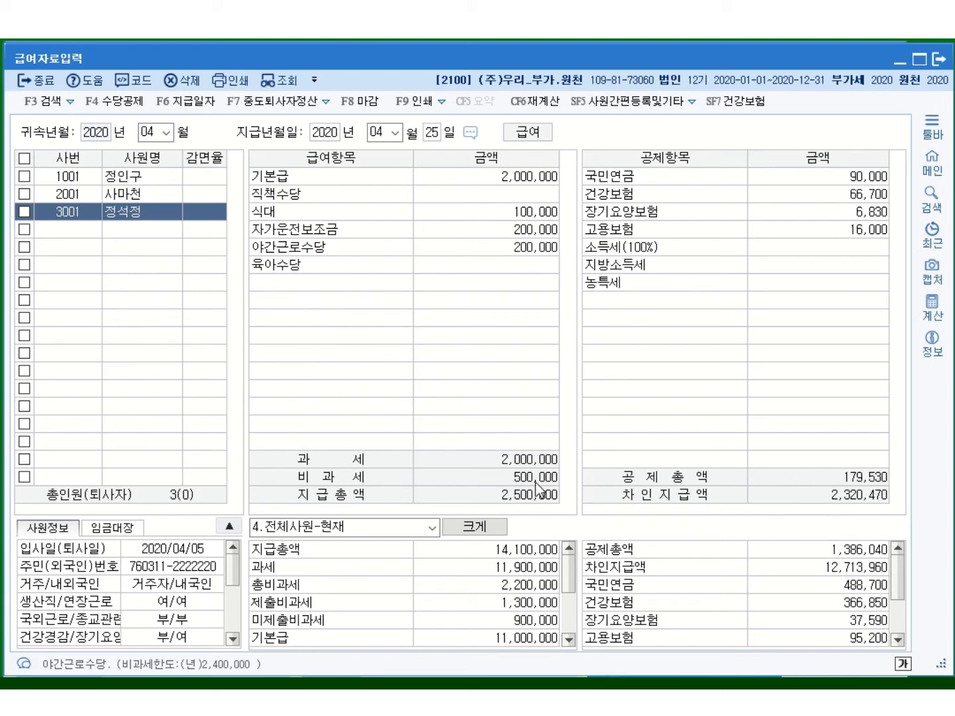
pyautogui.click(532, 247)
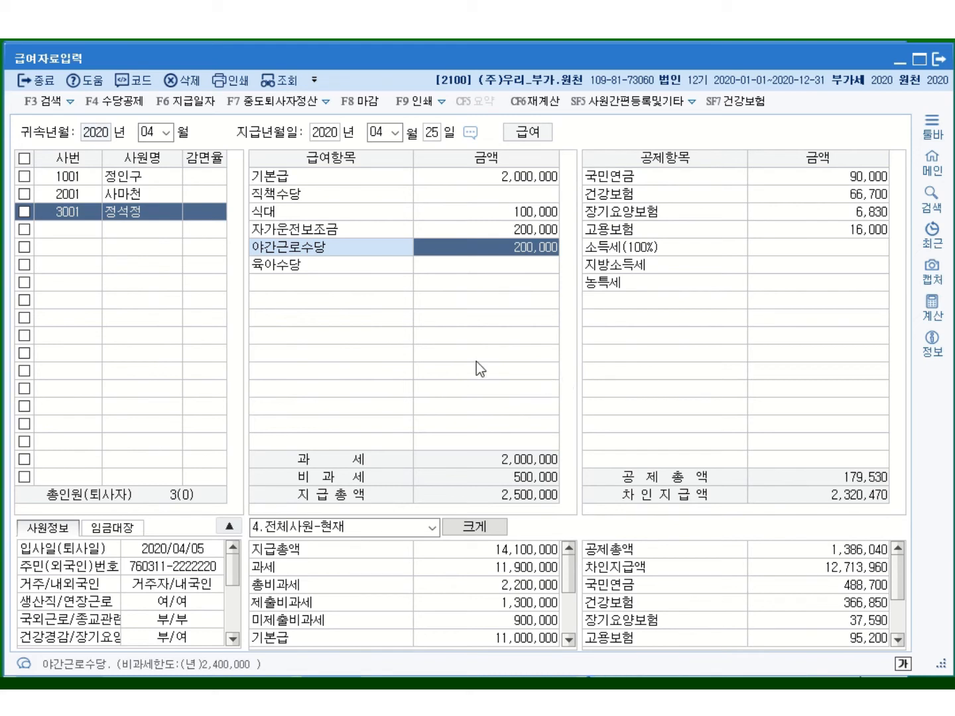
pyautogui.click(857, 251)
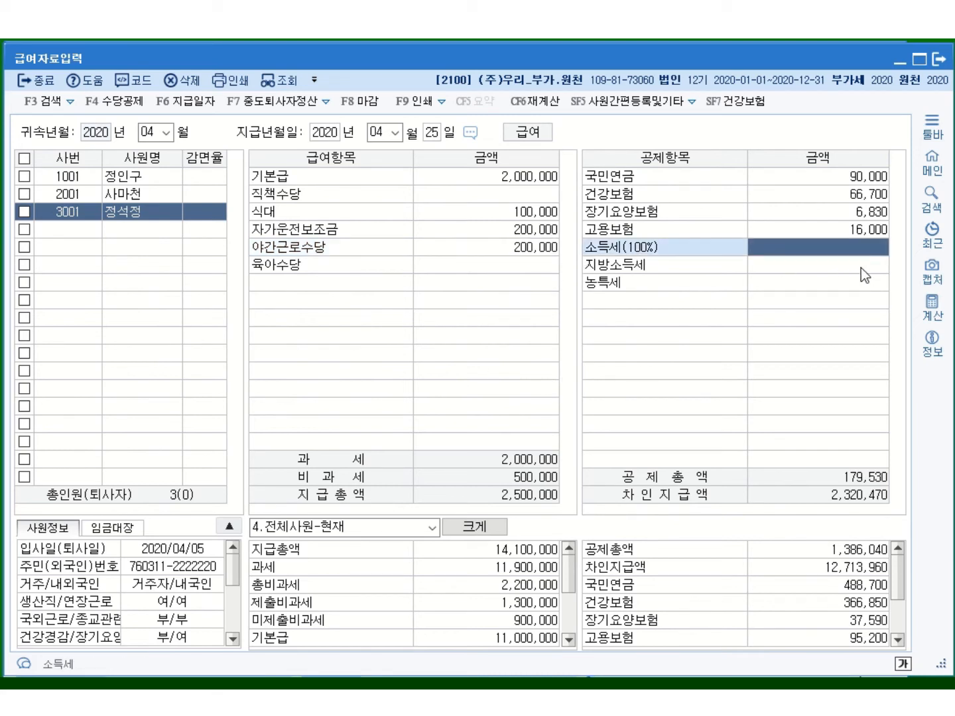
pyautogui.click(861, 268)
pyautogui.click(861, 249)
pyautogui.click(829, 267)
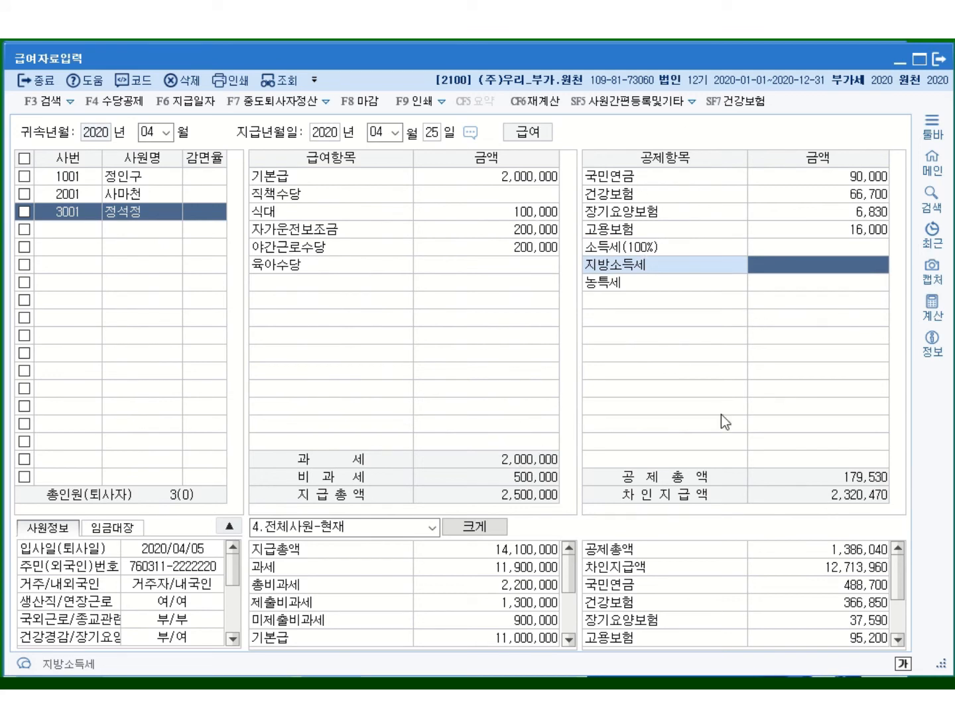
pyautogui.click(833, 248)
pyautogui.click(829, 265)
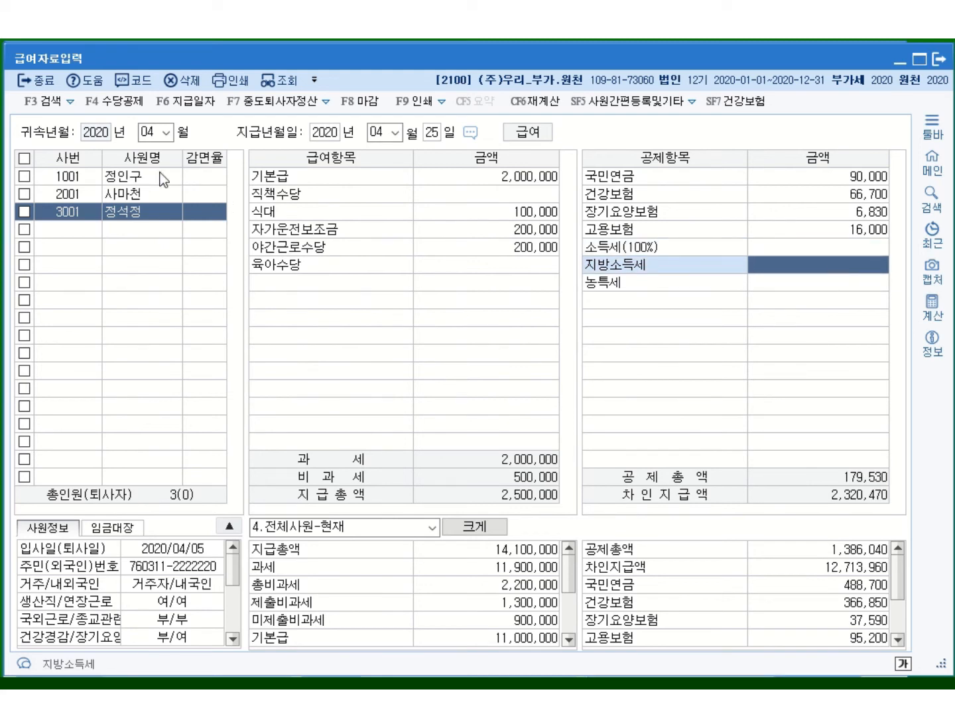
pyautogui.click(136, 179)
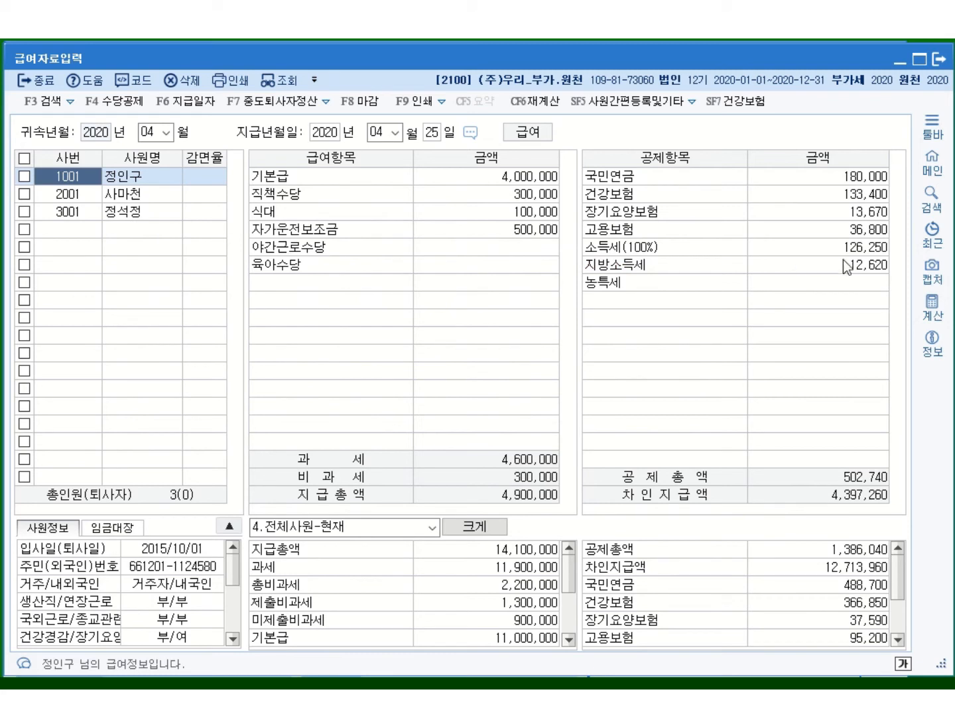
pyautogui.click(872, 249)
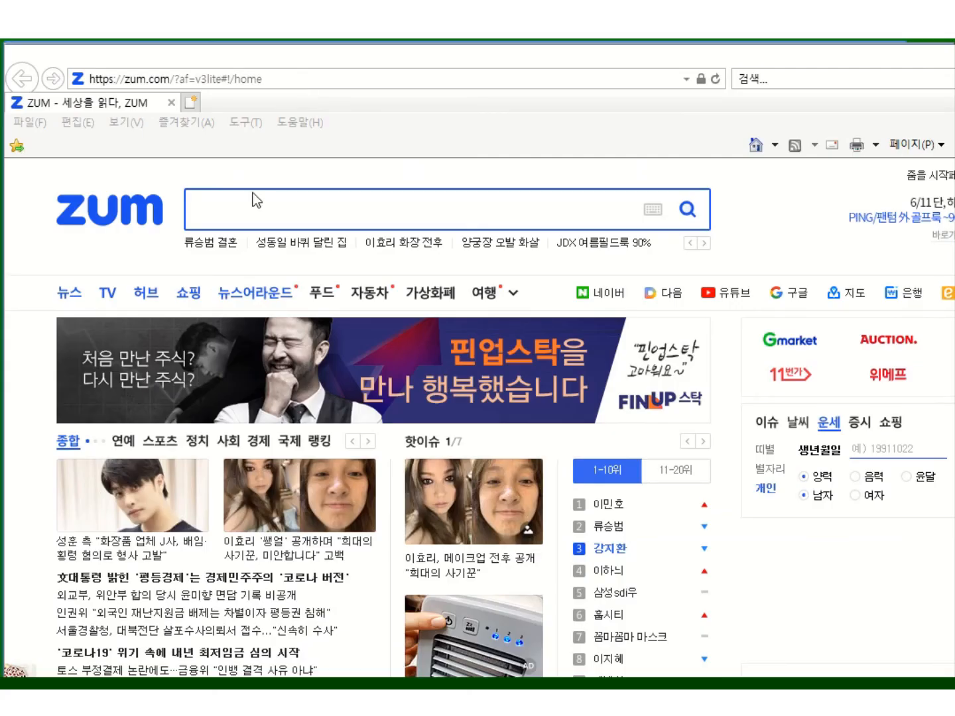
pyautogui.click(228, 215)
pyautogui.write('국셏')
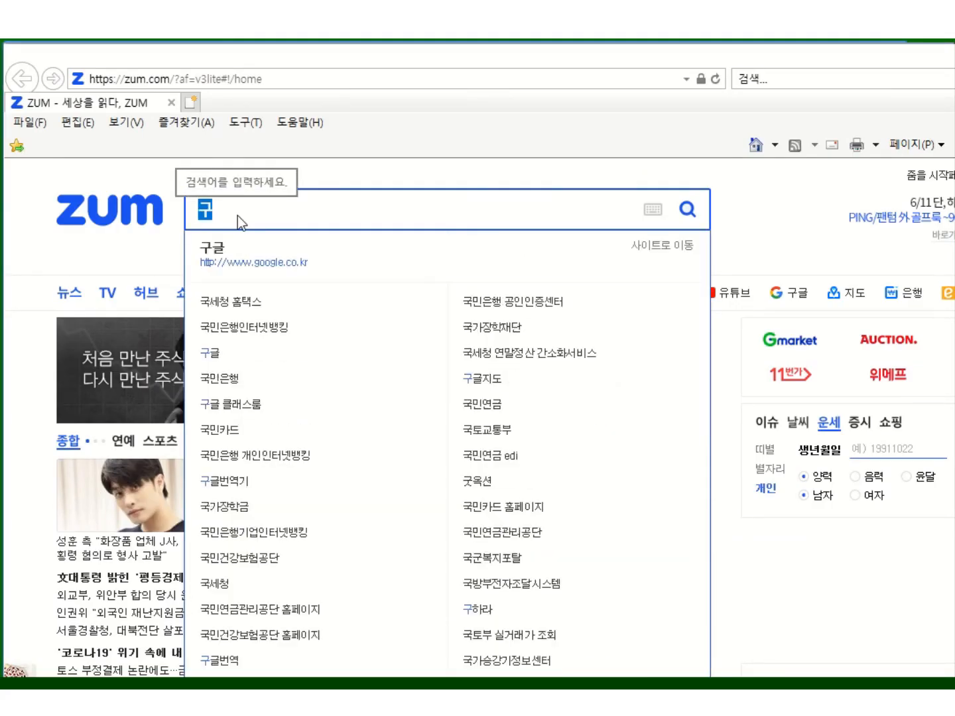
pyautogui.write('청')
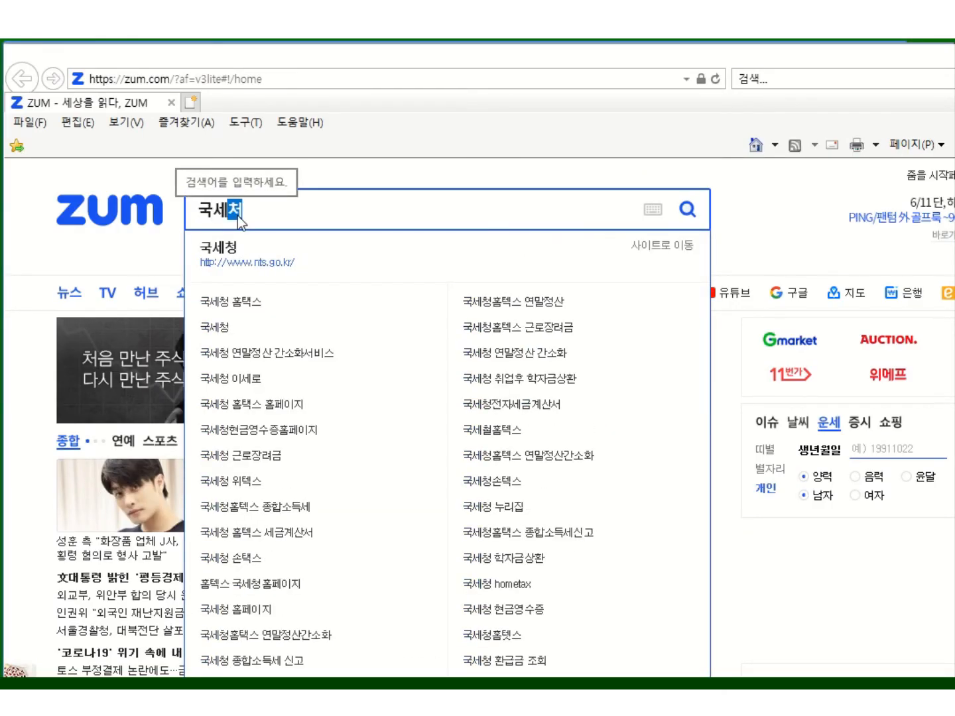
pyautogui.press('Return')
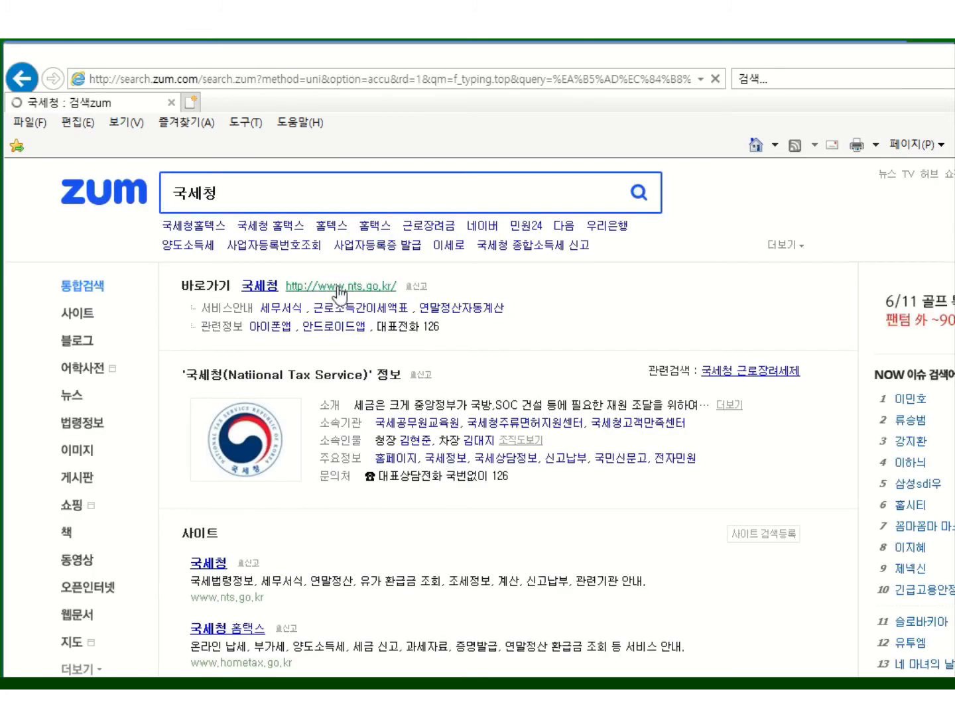
pyautogui.click(339, 287)
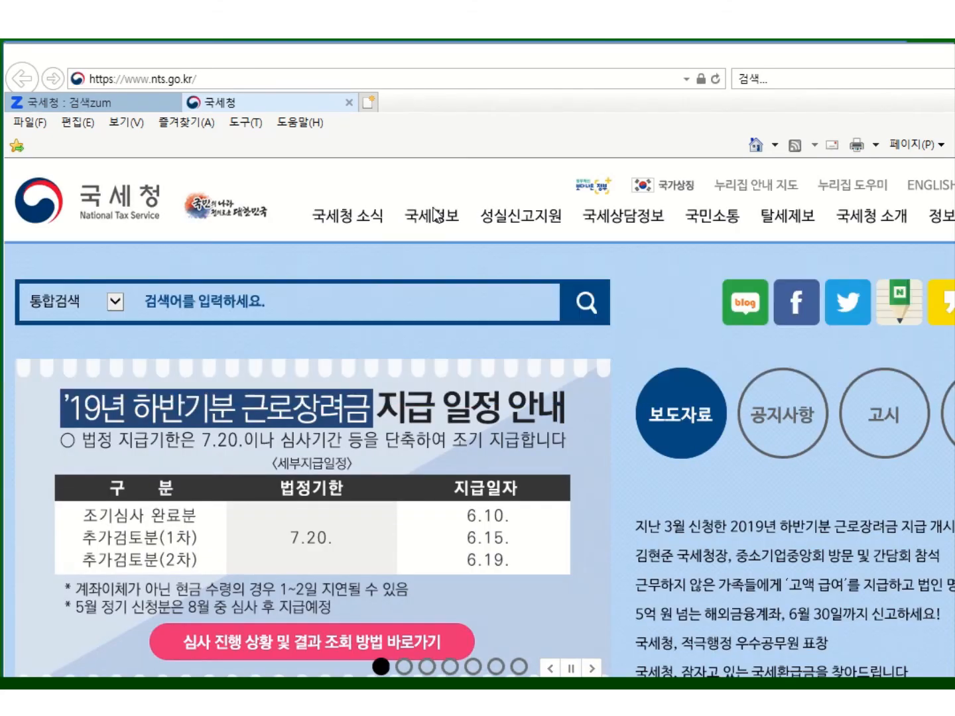
# Open the 근로소득 간이세액표 page from the 연말정산 section and find the monthly tax calculator
pyautogui.moveTo(427, 225)
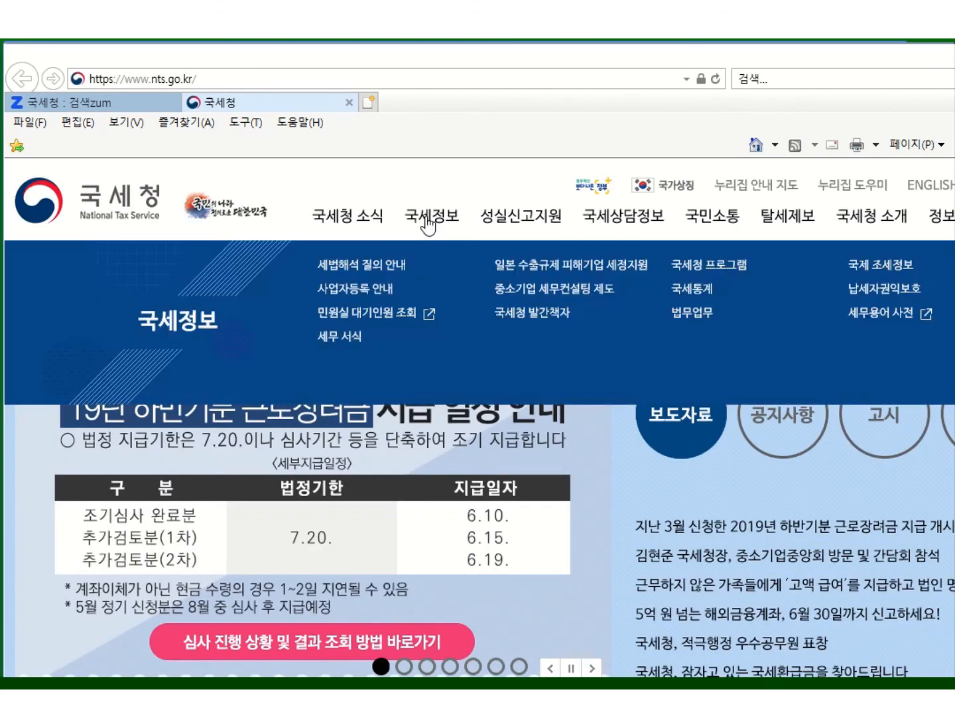
pyautogui.scroll(-1, 696, 530)
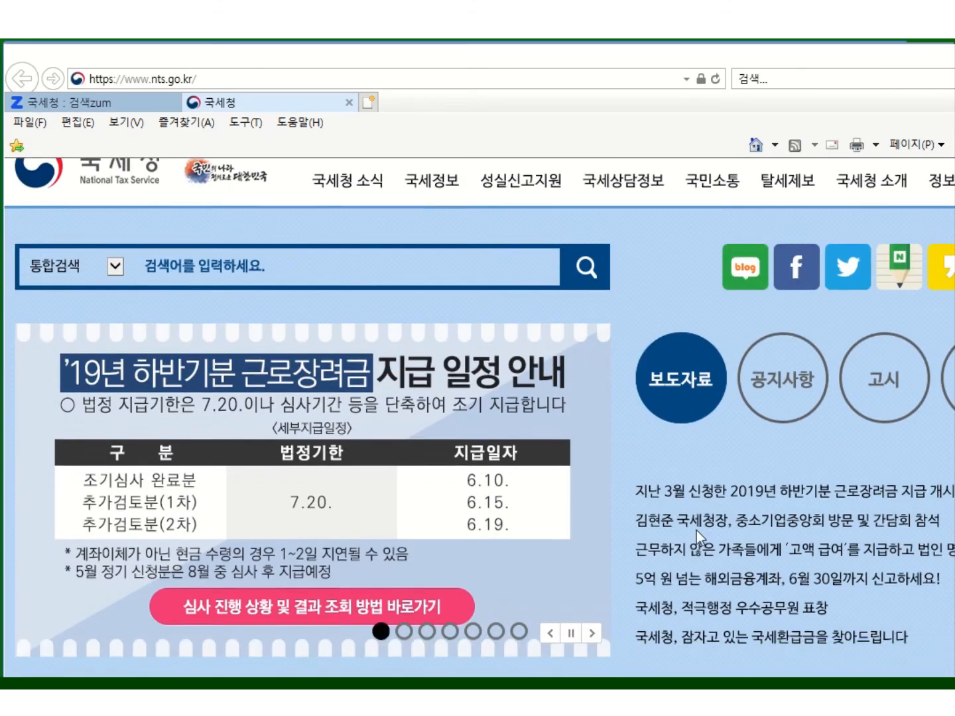
pyautogui.scroll(-3, 696, 530)
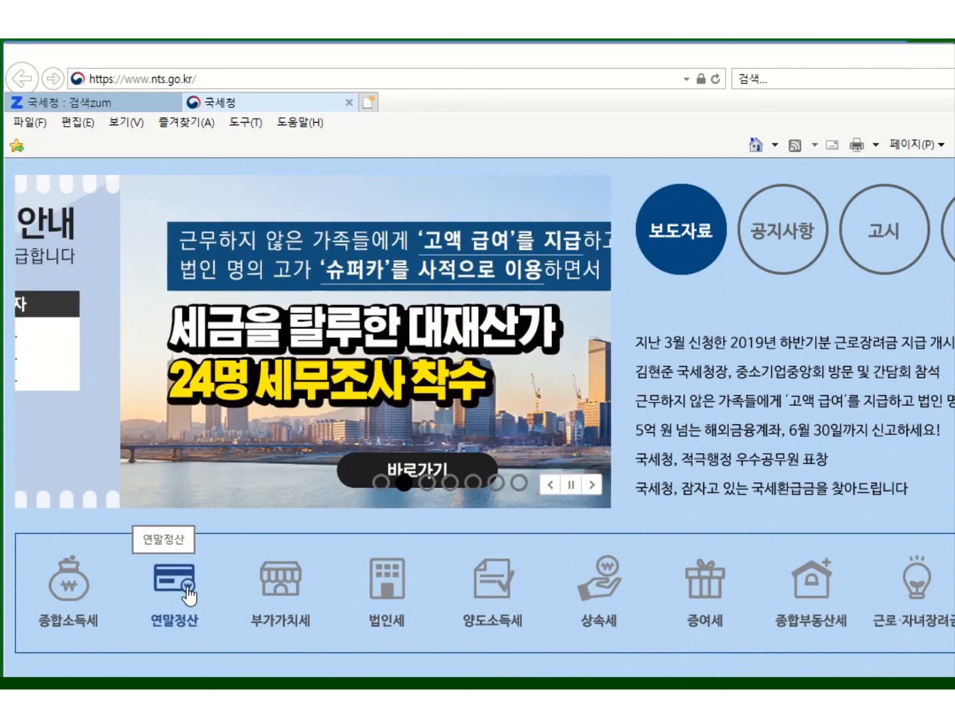
pyautogui.click(188, 587)
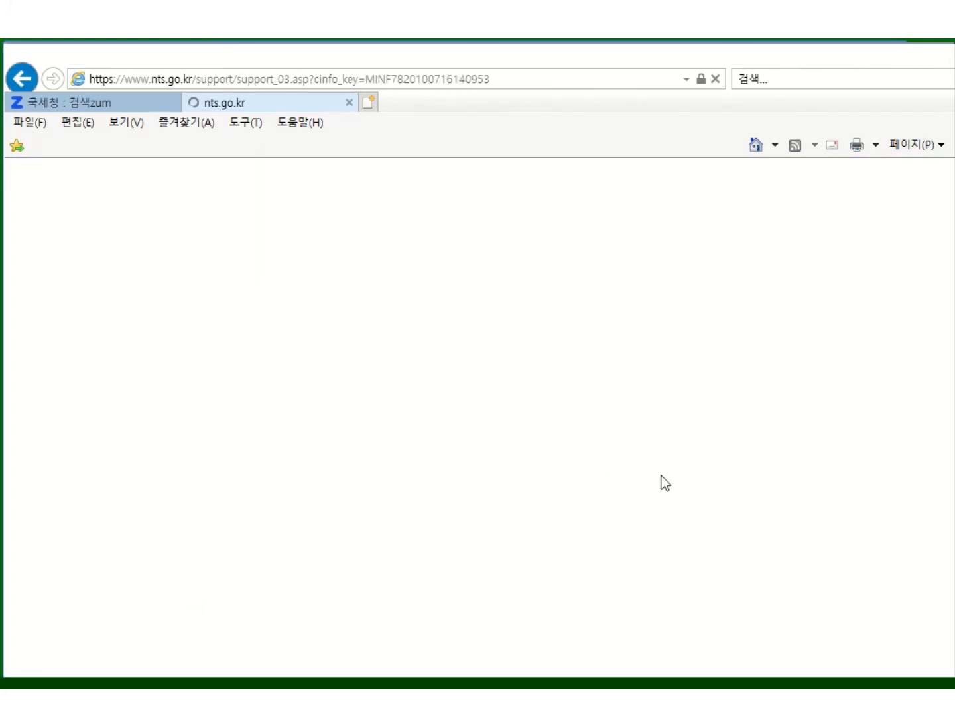
pyautogui.scroll(-5, 662, 474)
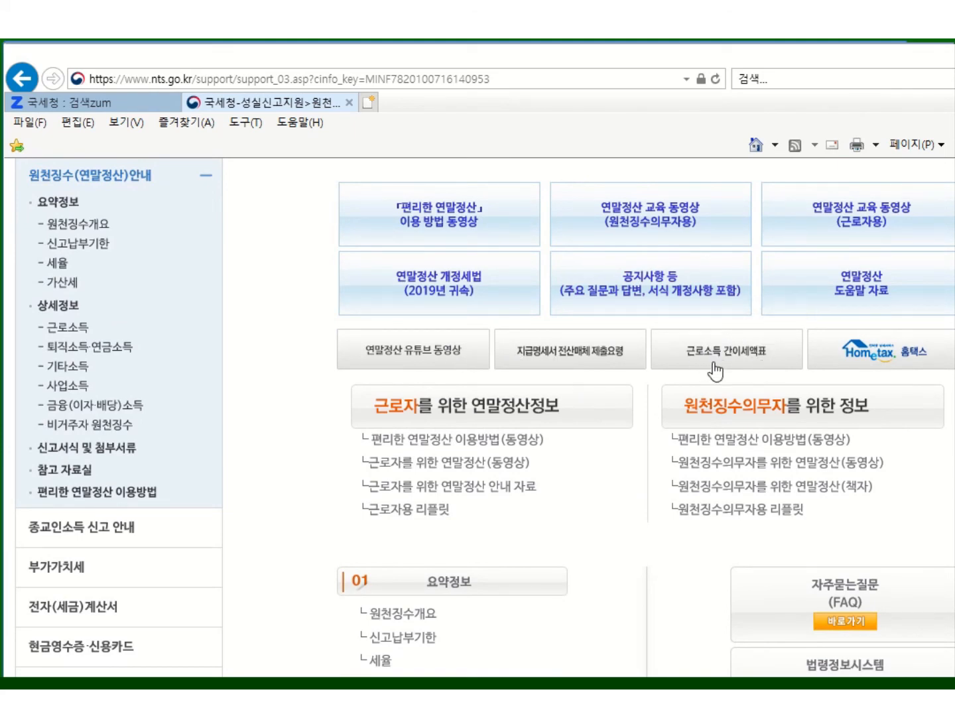
pyautogui.click(734, 357)
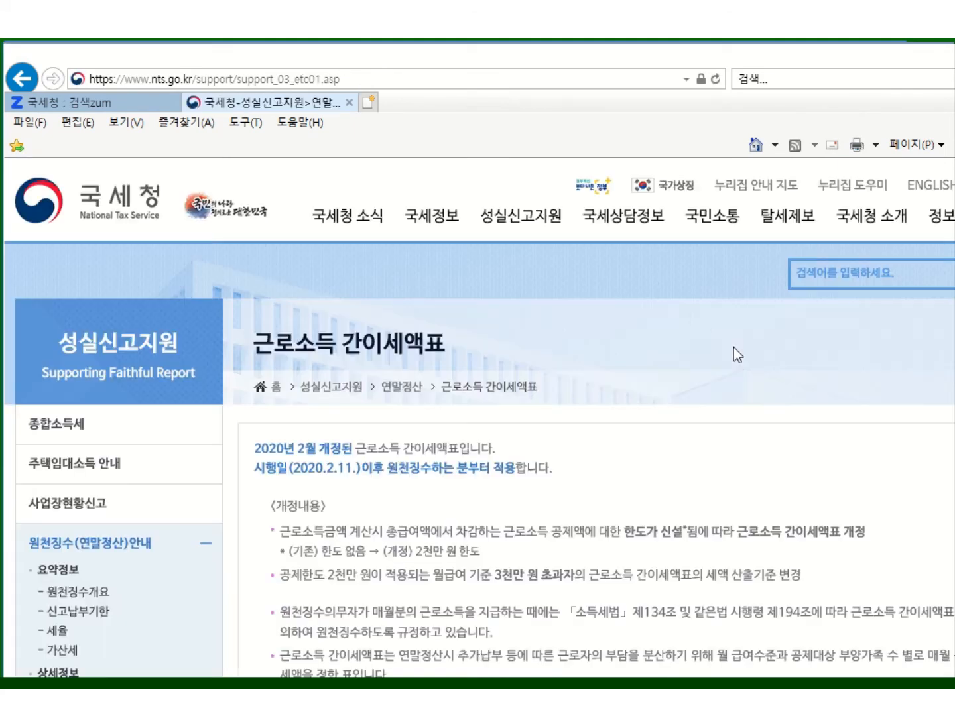
pyautogui.scroll(-7, 728, 441)
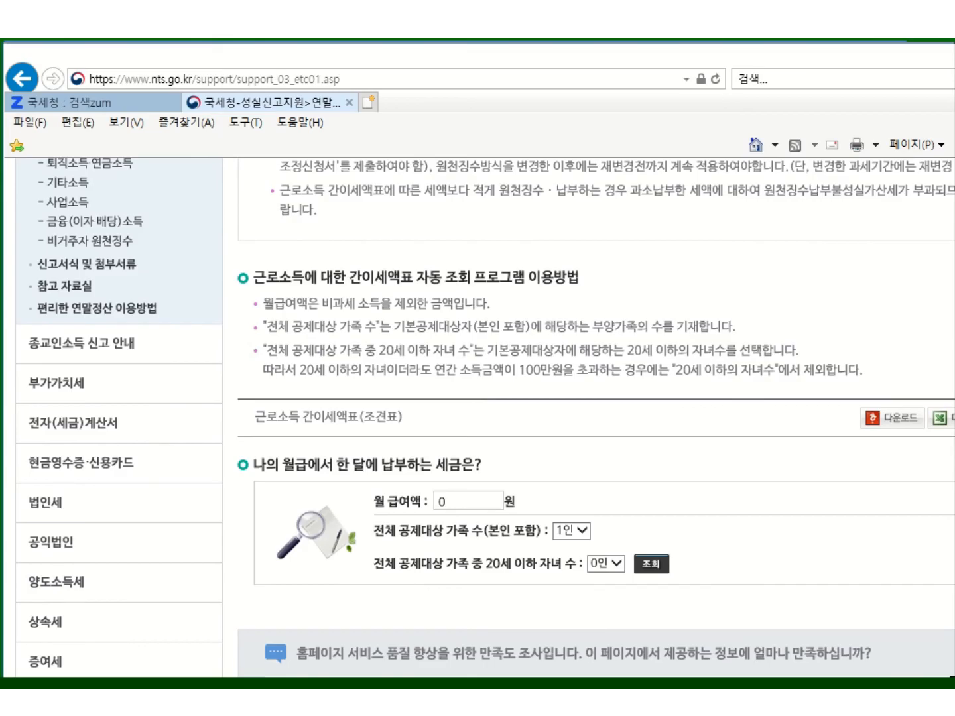
# Check the first employee's taxable pay in KcLep and enter 4,600,000 as the 월 급여액 in the browser's tax calculator
pyautogui.hotkey('alt', 'Tab')
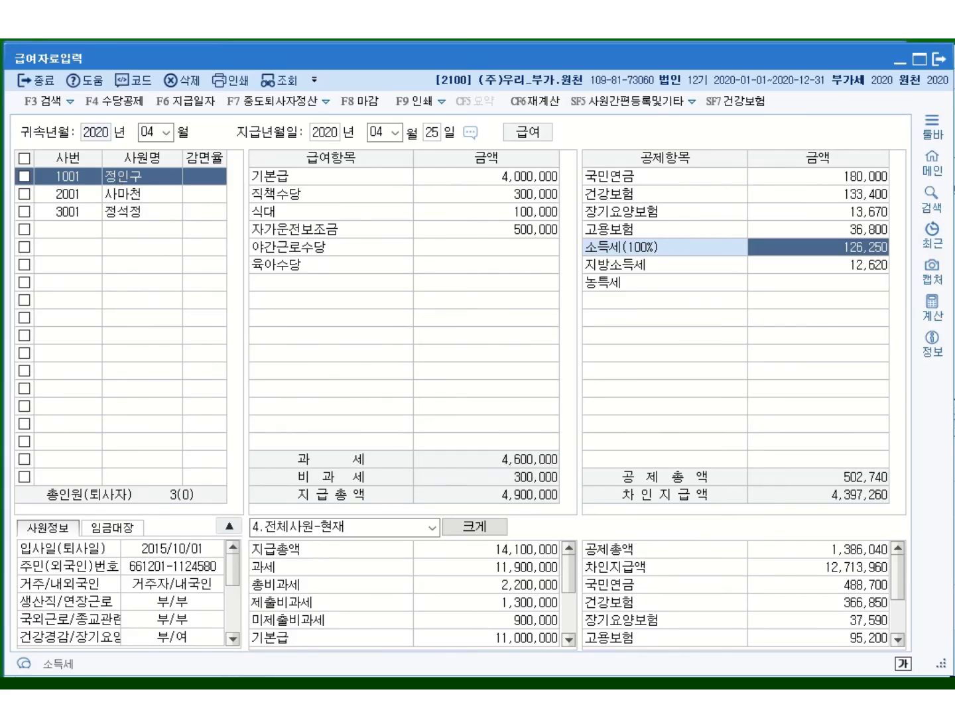
pyautogui.hotkey('alt', 'Tab')
pyautogui.doubleClick(441, 502)
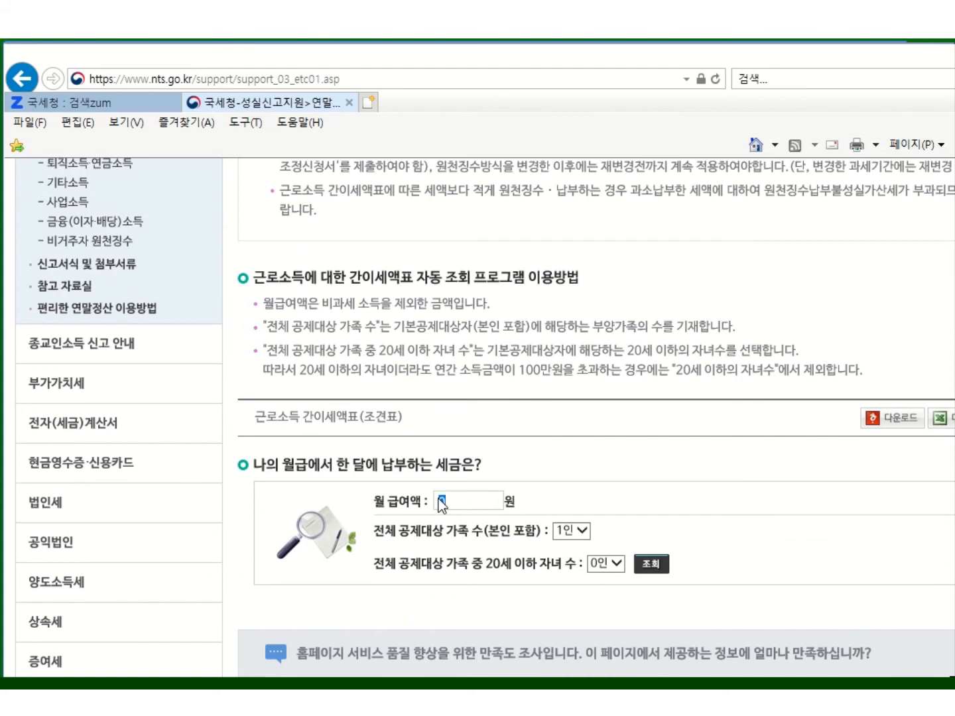
pyautogui.write('3600000')
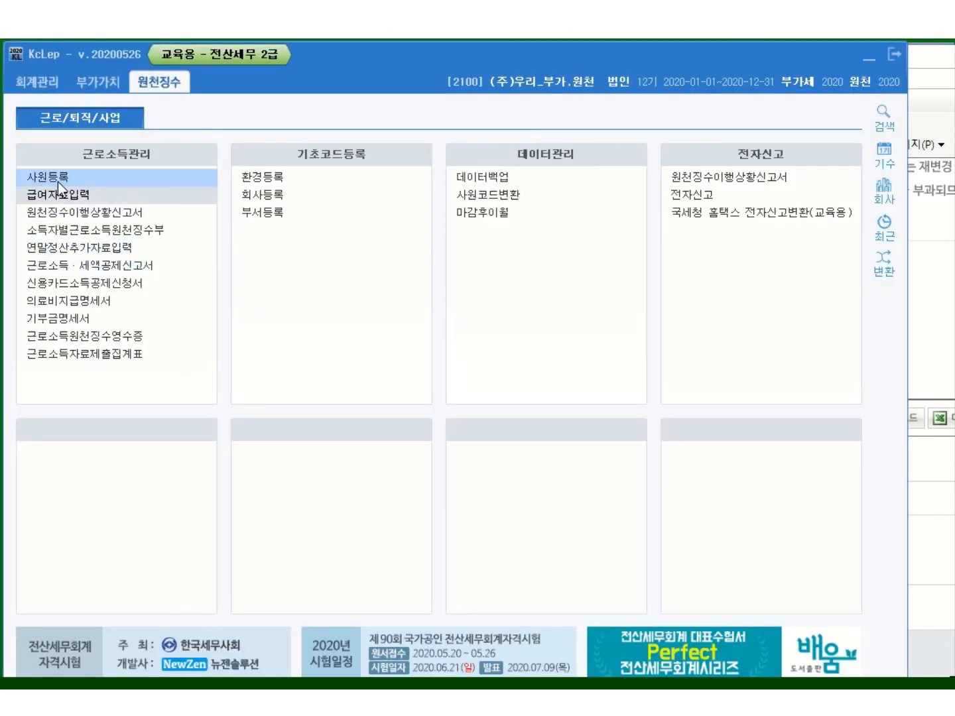
# Check the first employee's 부양가족명세 in KcLep's 사원등록 and set the calculator's total number of deductible family members to 5인
pyautogui.click(58, 180)
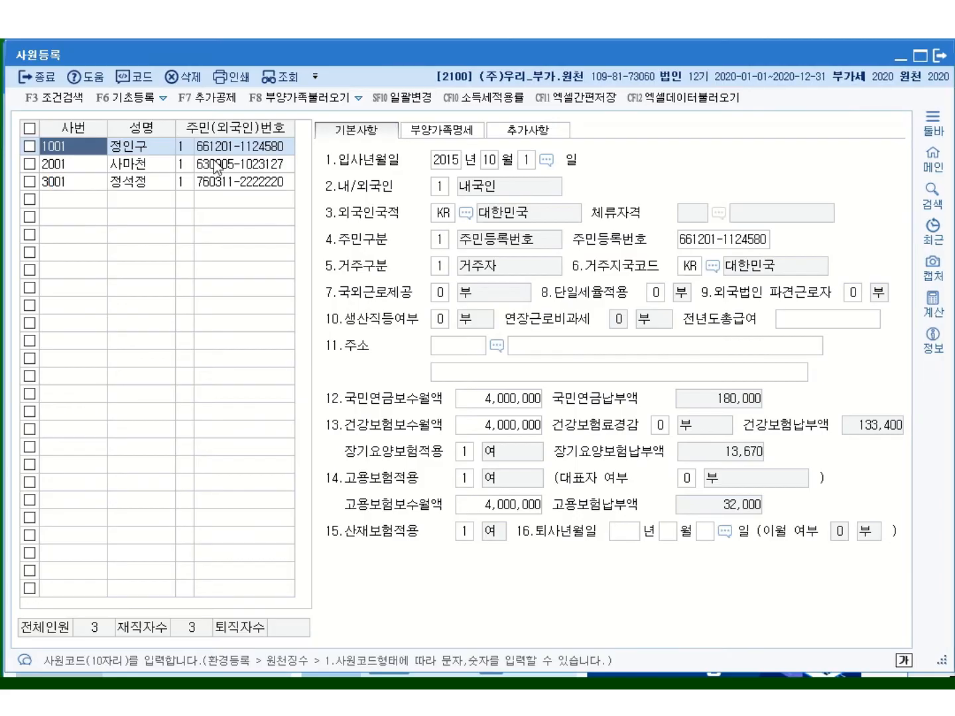
pyautogui.click(442, 130)
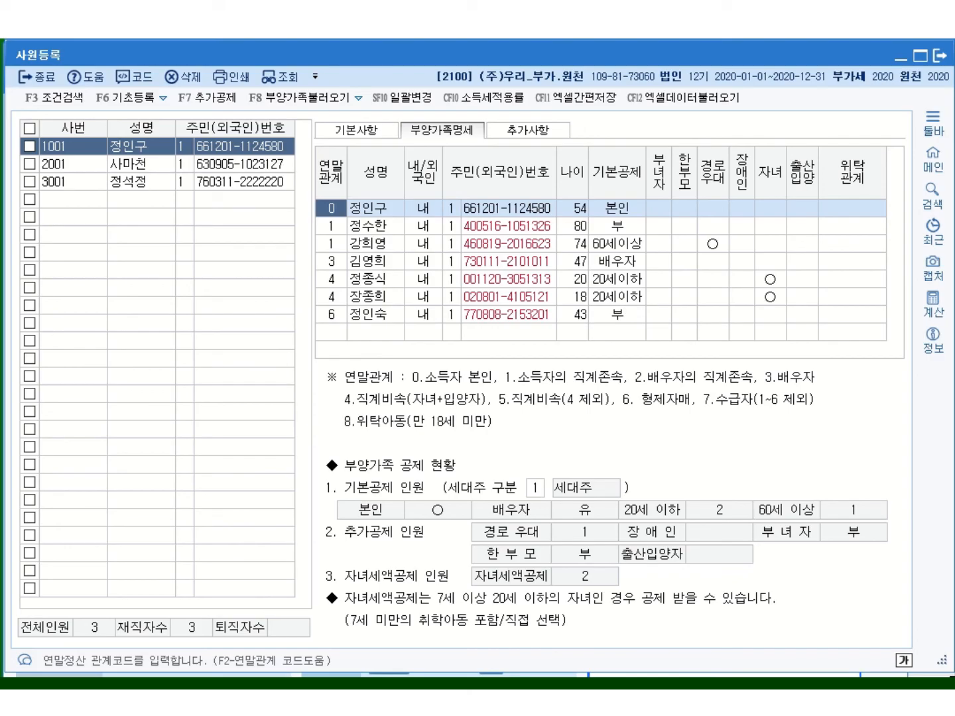
pyautogui.hotkey('alt', 'Tab')
pyautogui.click(577, 531)
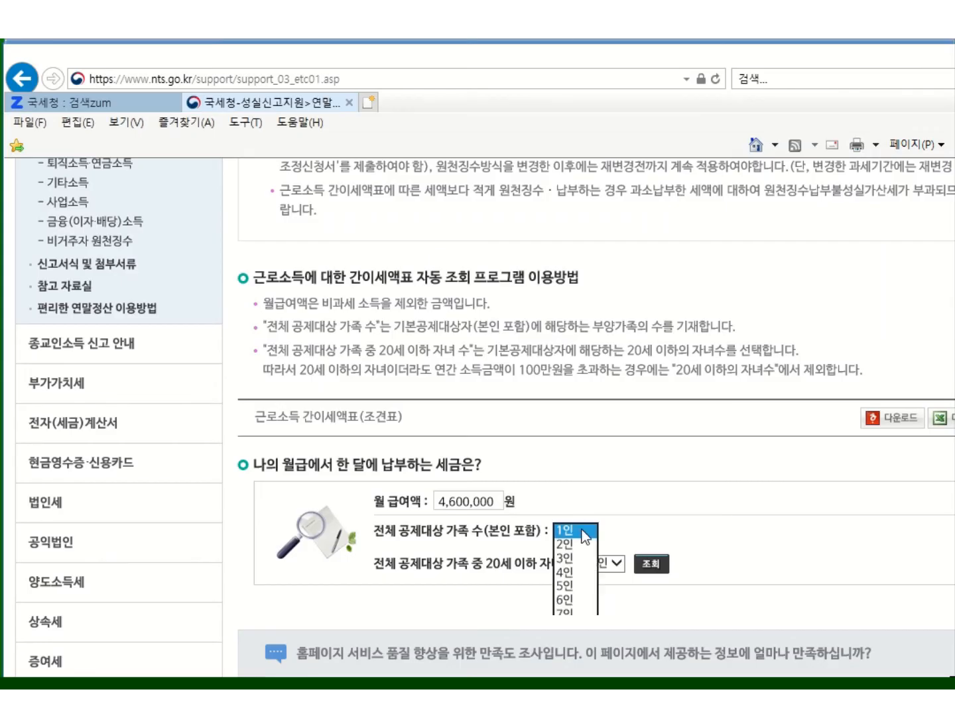
pyautogui.click(566, 588)
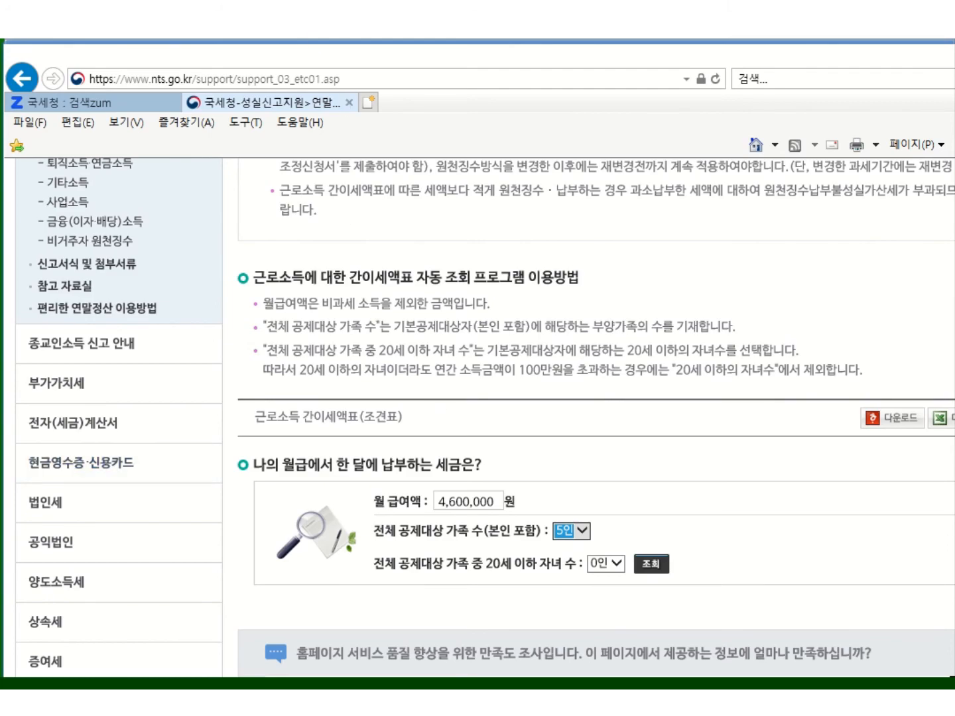
# Recheck the dependents, set the number of children aged 20 or under to 2인, and look up the 80%, 100% and 120% tax amounts
pyautogui.hotkey('alt', 'Tab')
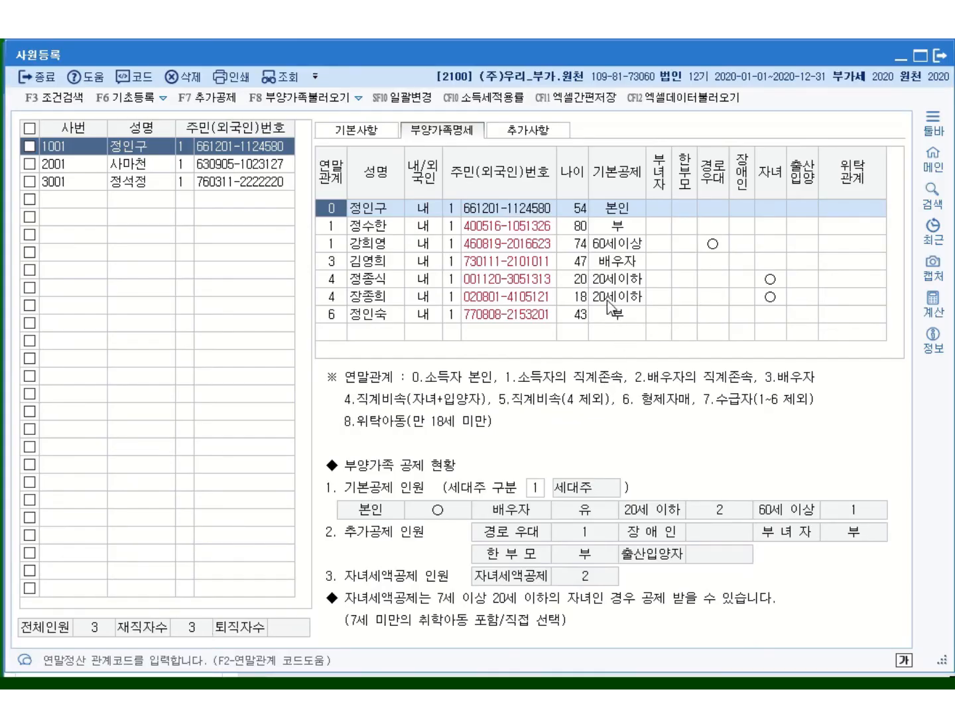
pyautogui.hotkey('alt', 'Tab')
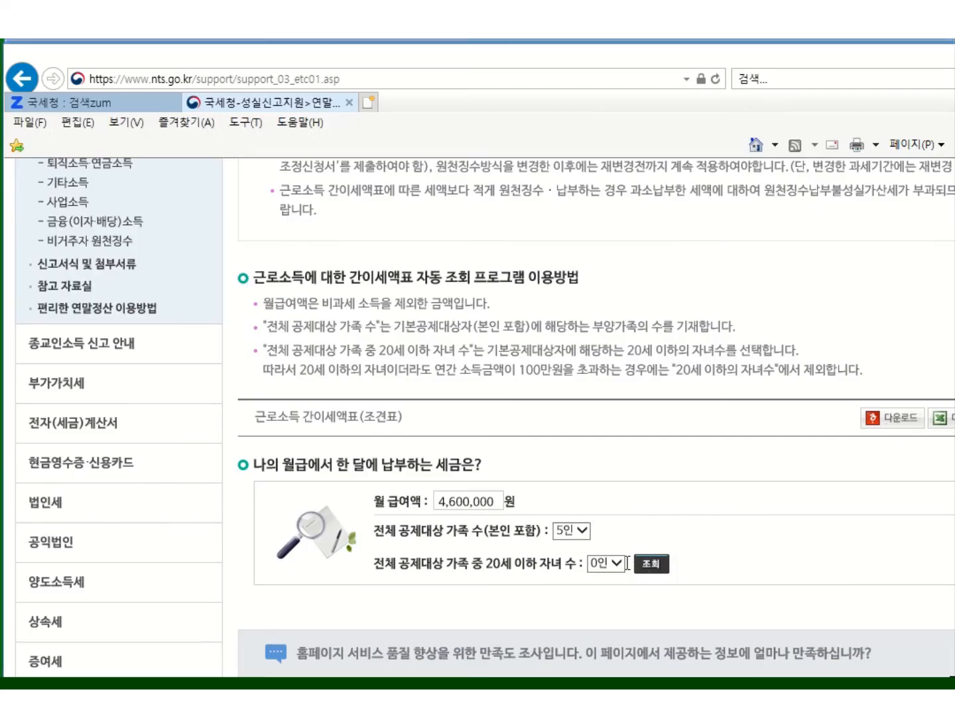
pyautogui.click(617, 565)
pyautogui.click(617, 565)
pyautogui.click(605, 586)
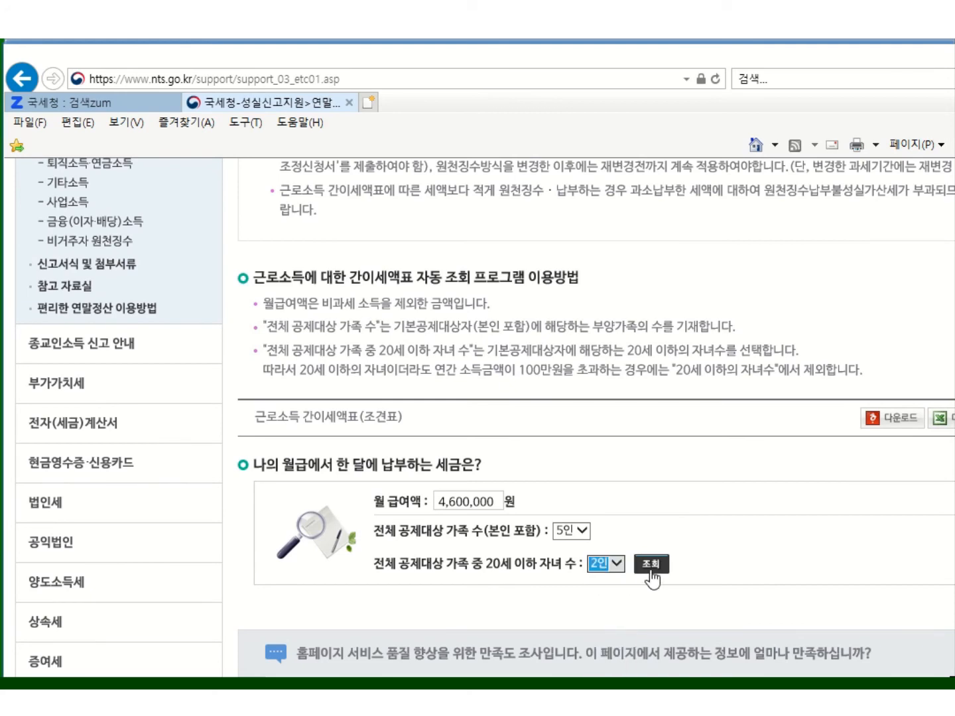
pyautogui.click(652, 565)
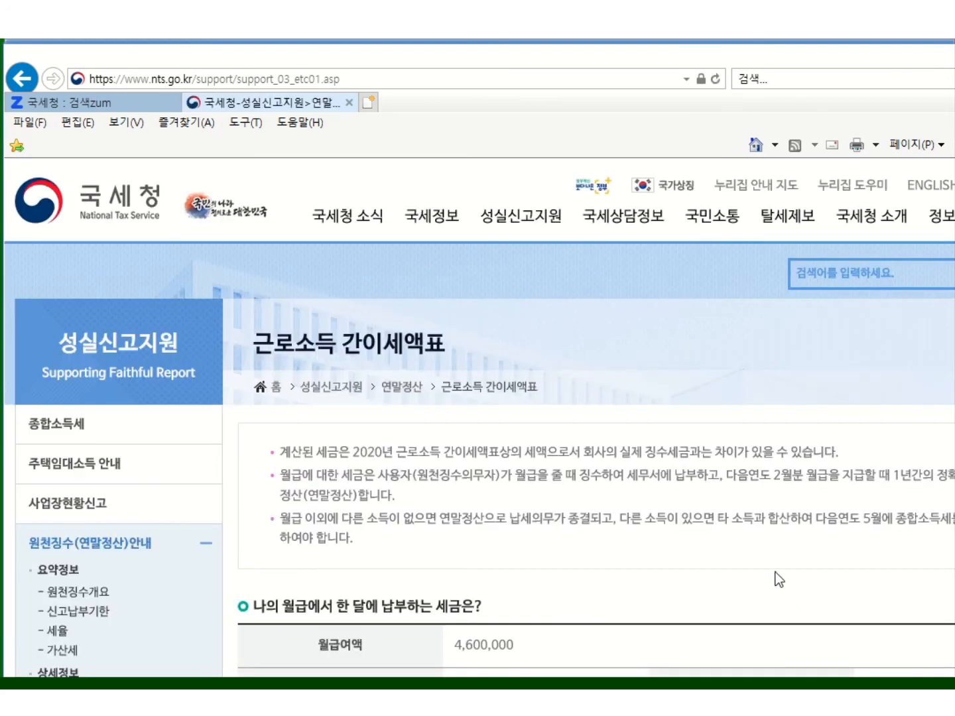
pyautogui.scroll(-5, 774, 561)
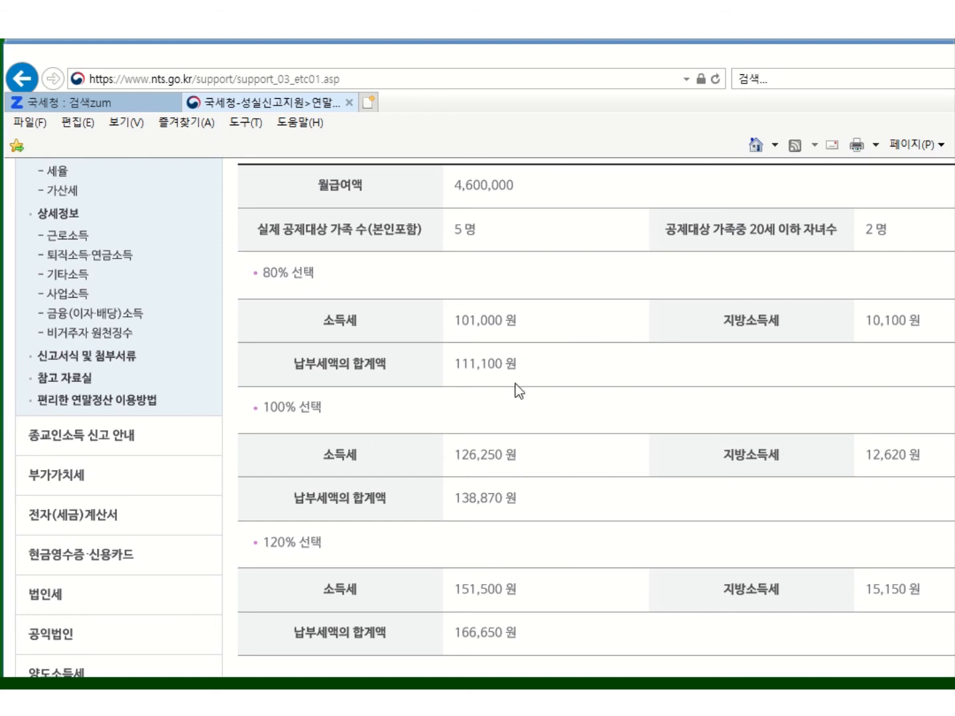
# Return to KcLep's 급여자료입력, open attribution month 05 with payment on the 25th, and copy the previous month's payroll with the wage ledger
pyautogui.hotkey('alt', 'Tab')
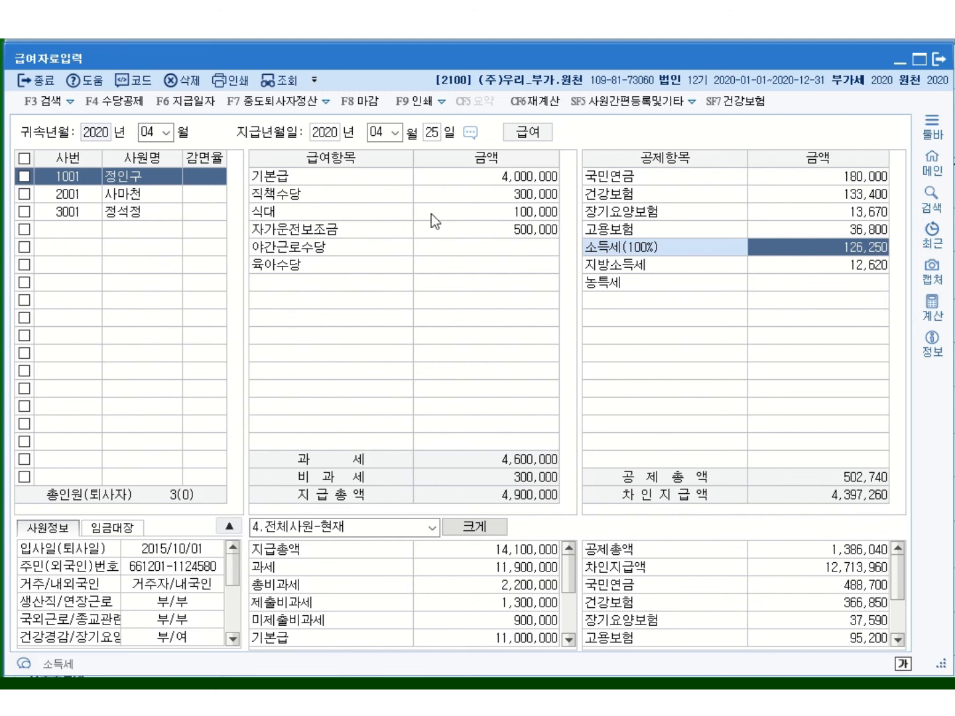
pyautogui.click(165, 136)
pyautogui.click(170, 197)
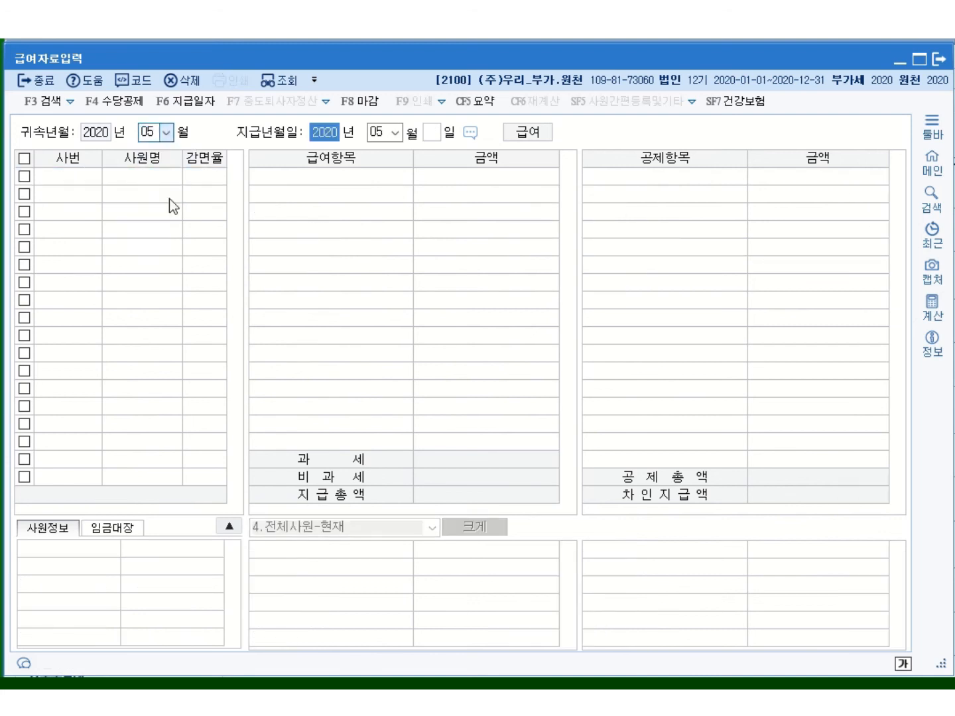
pyautogui.press('Return')
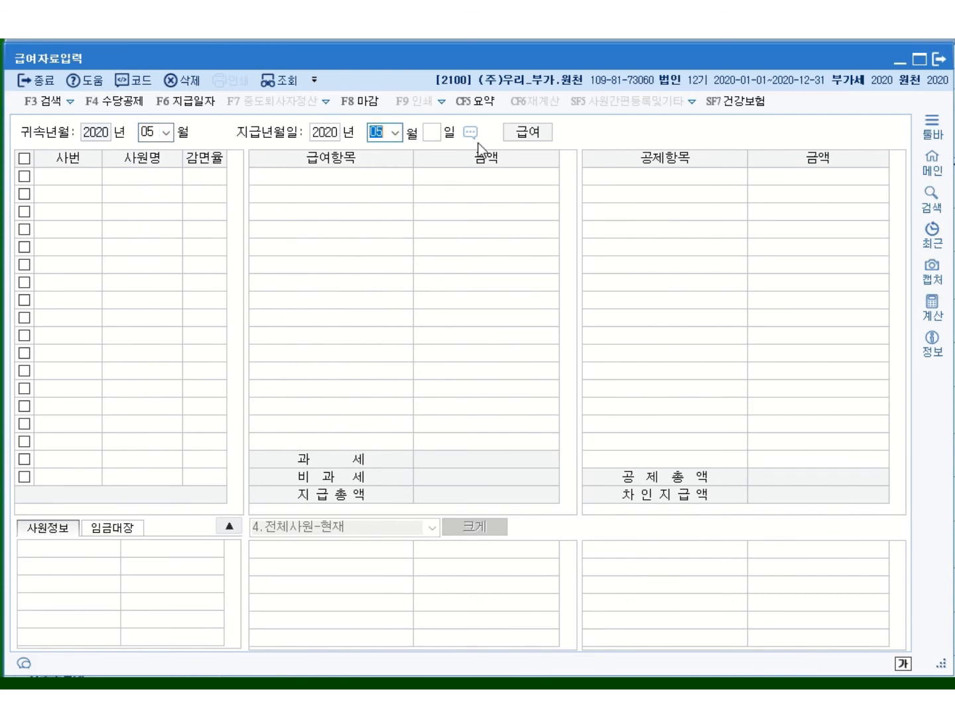
pyautogui.press('Return')
pyautogui.press('Return')
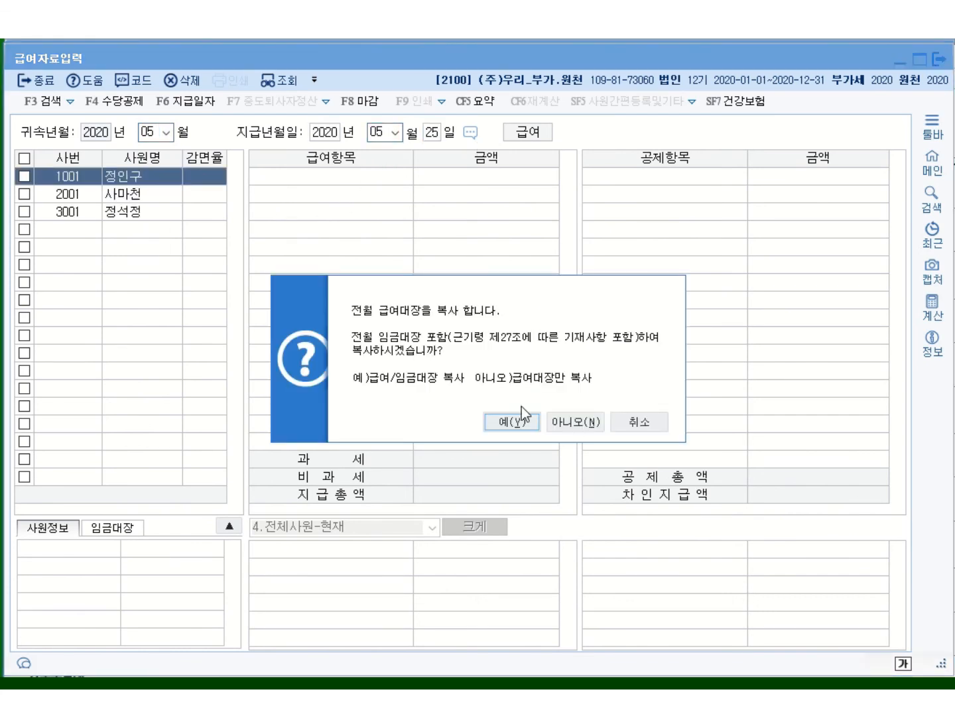
pyautogui.click(515, 418)
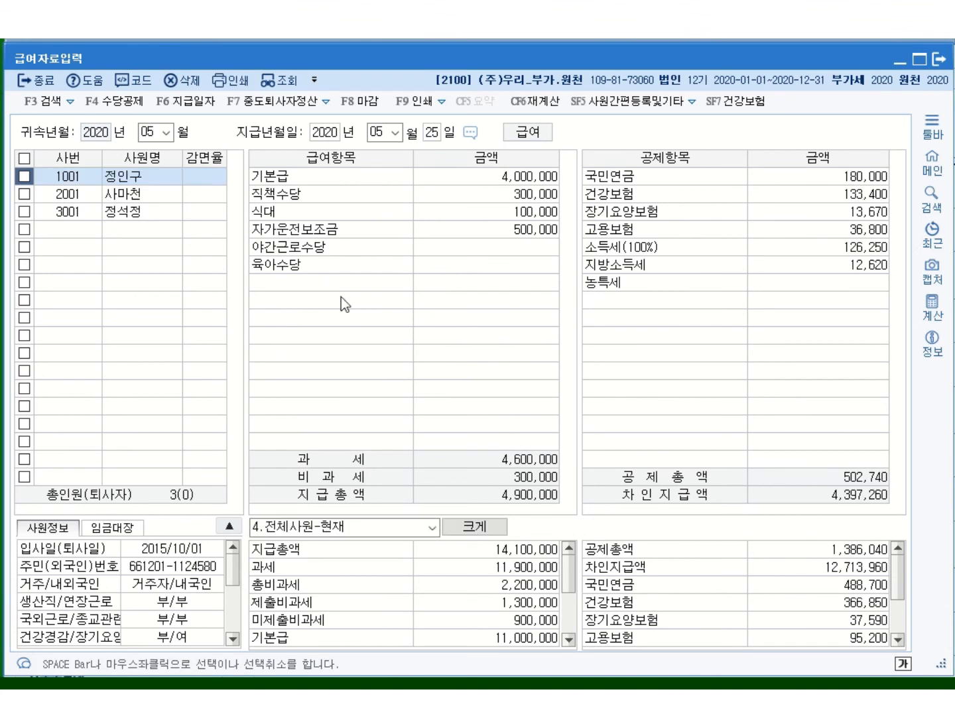
# Use the payment date manager to copy the May payroll to attribution month 06, with payment on 2020-06-25
pyautogui.click(166, 217)
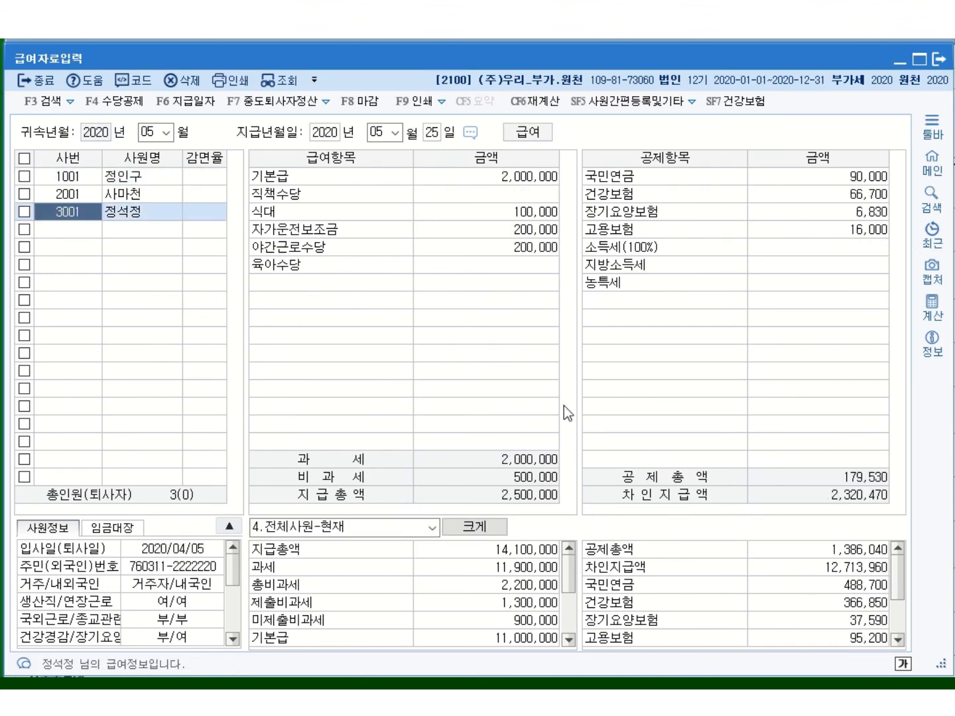
pyautogui.click(202, 102)
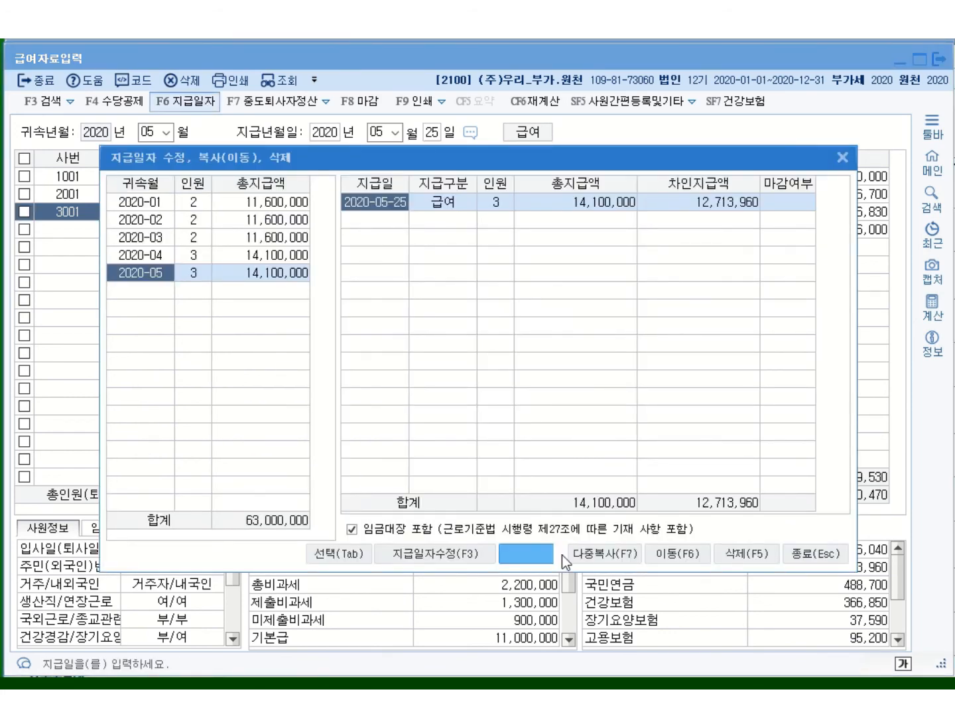
pyautogui.click(543, 553)
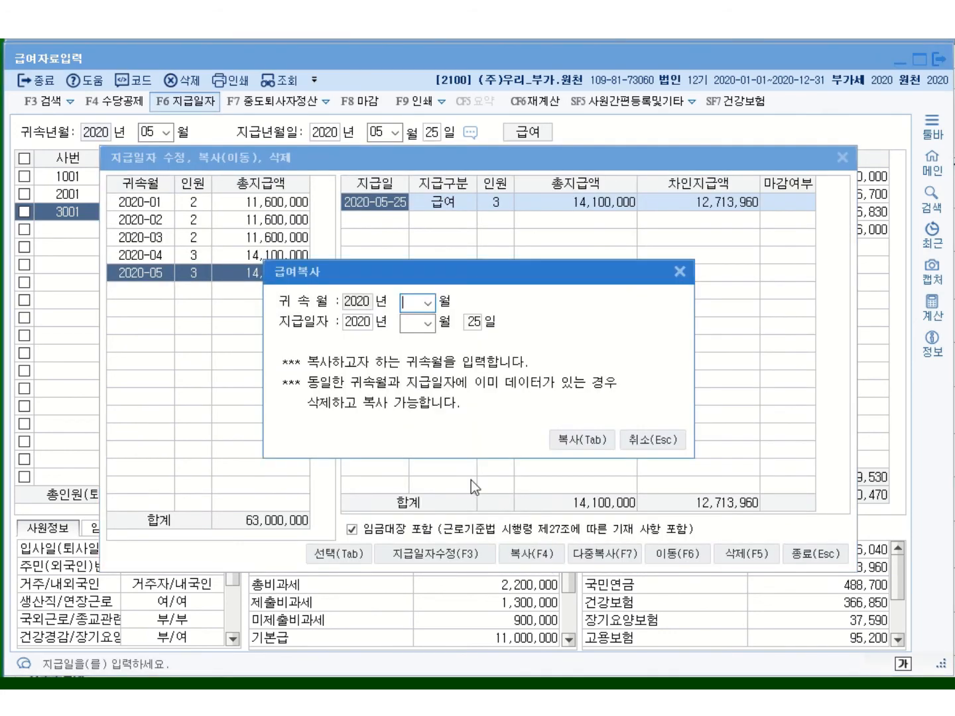
pyautogui.click(428, 303)
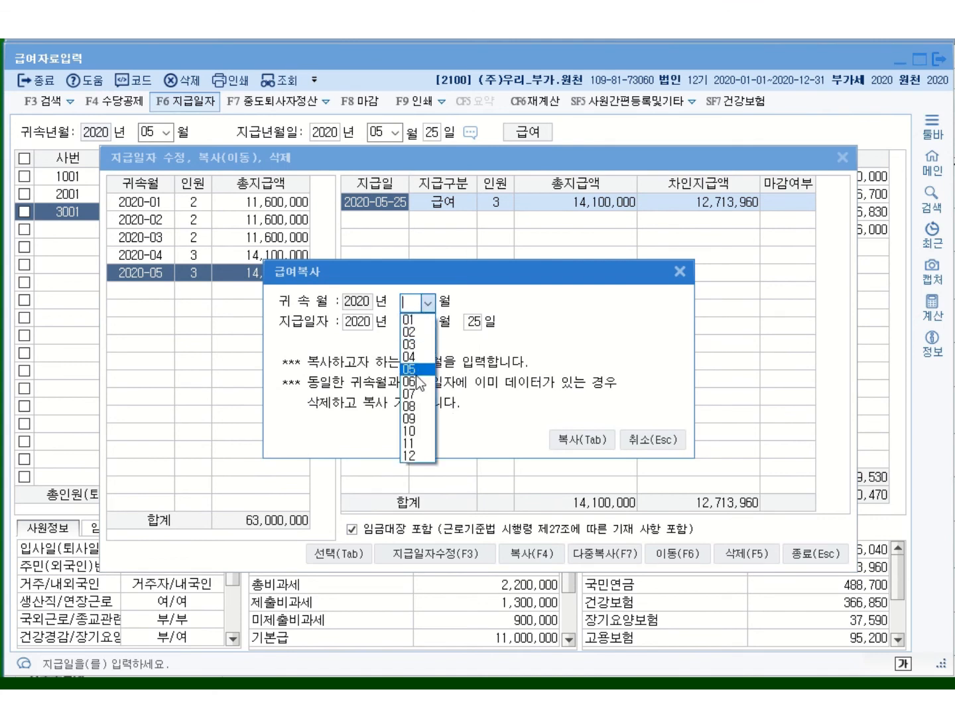
pyautogui.click(415, 380)
pyautogui.click(428, 324)
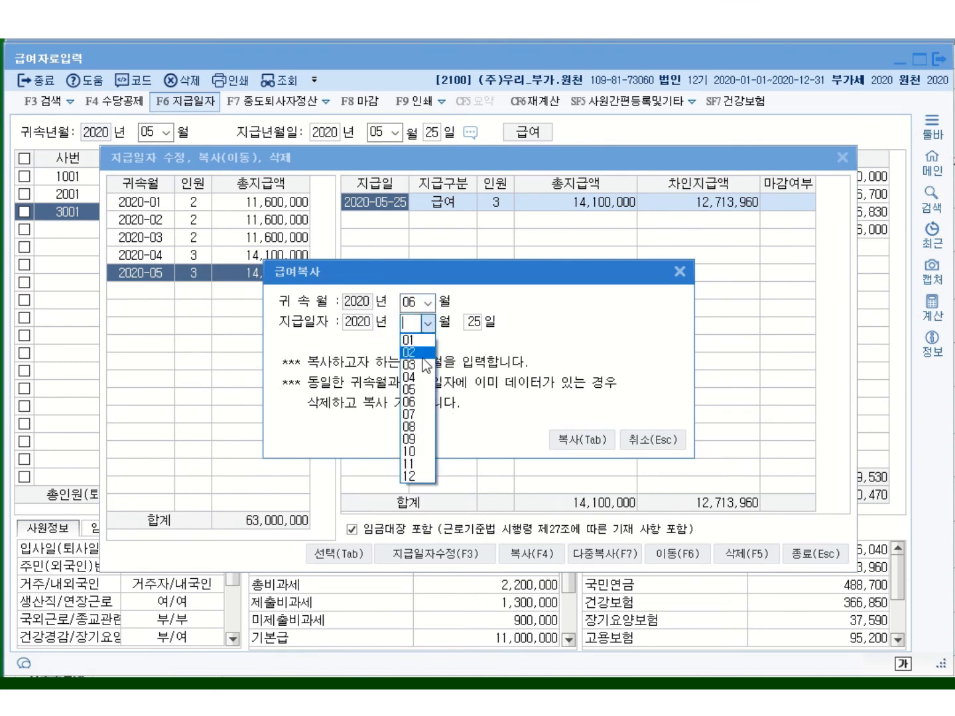
pyautogui.click(415, 401)
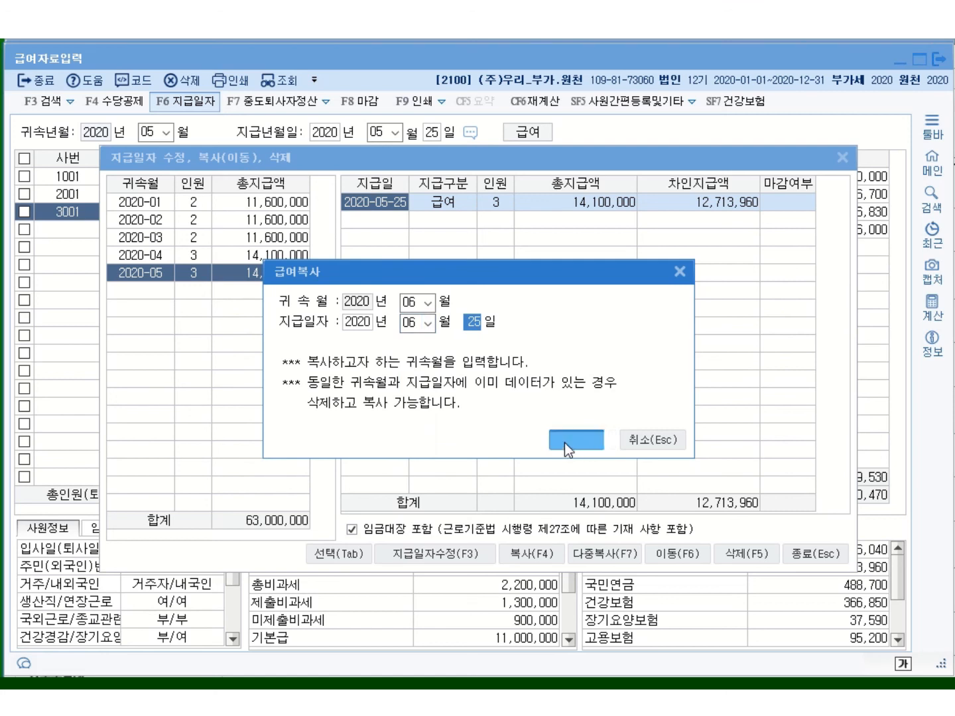
pyautogui.click(564, 441)
pyautogui.click(494, 390)
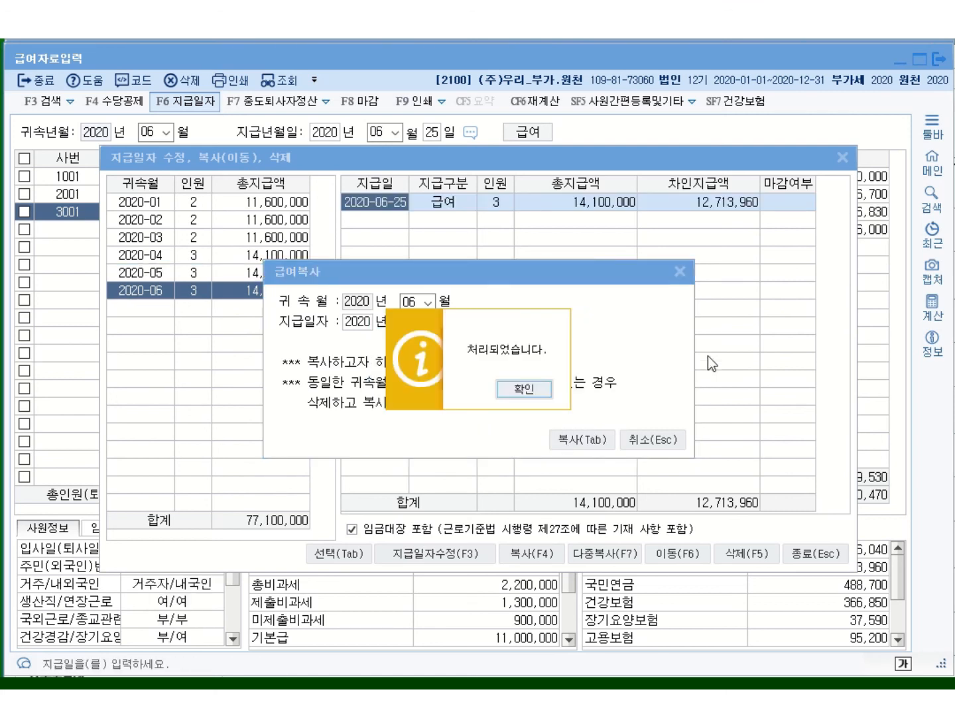
pyautogui.click(524, 390)
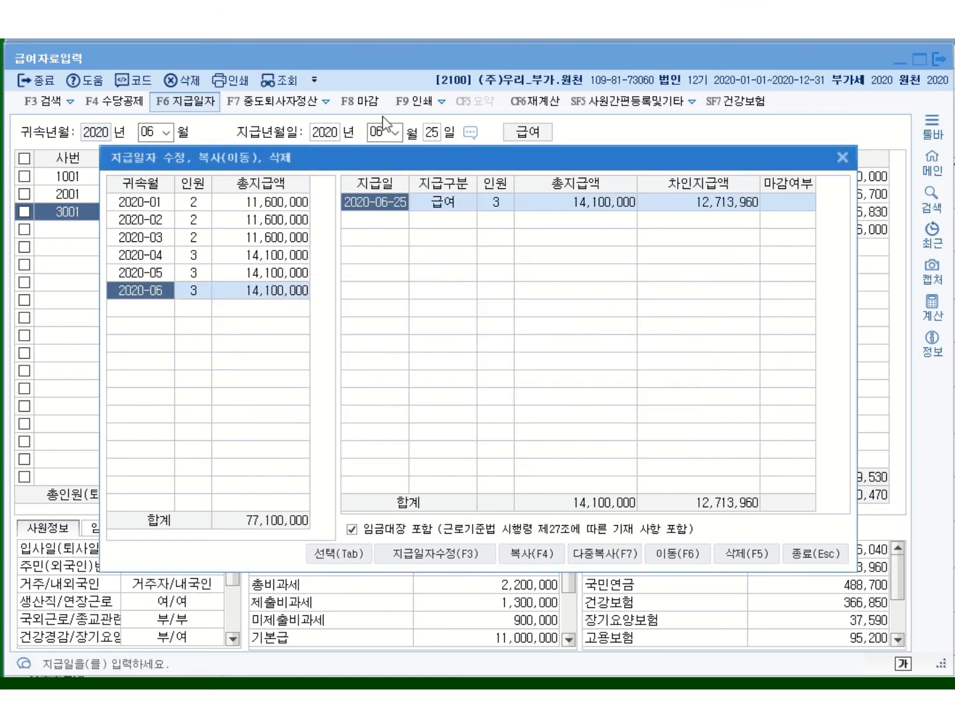
# Multi-copy the June payroll to attribution months 07 through 10, with 당월지급 as the payment timing and the 25th as payday
pyautogui.click(624, 552)
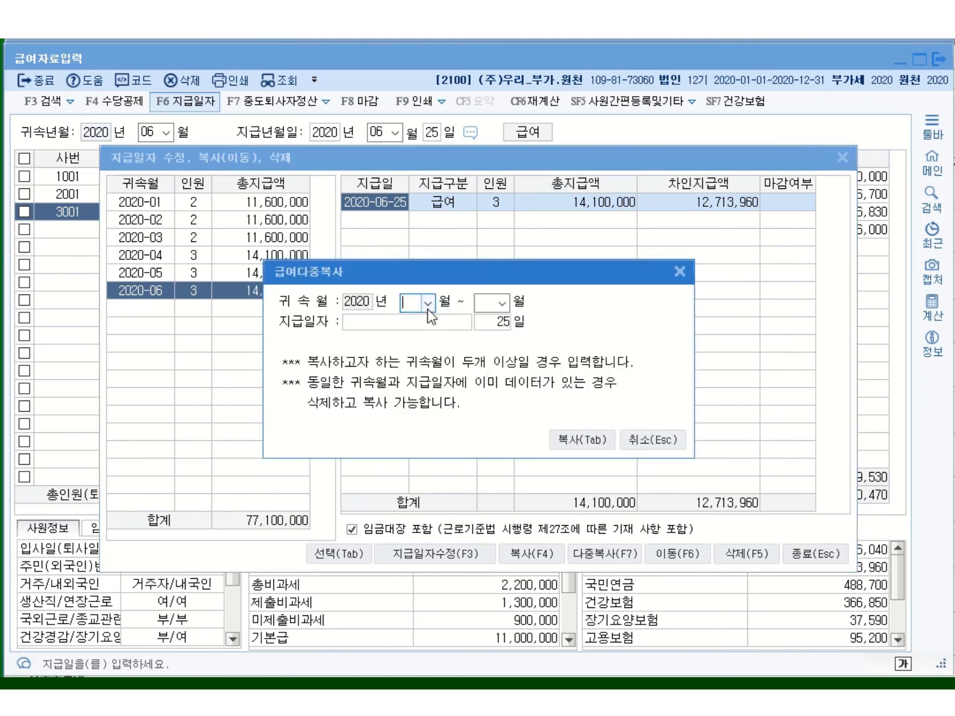
pyautogui.click(428, 304)
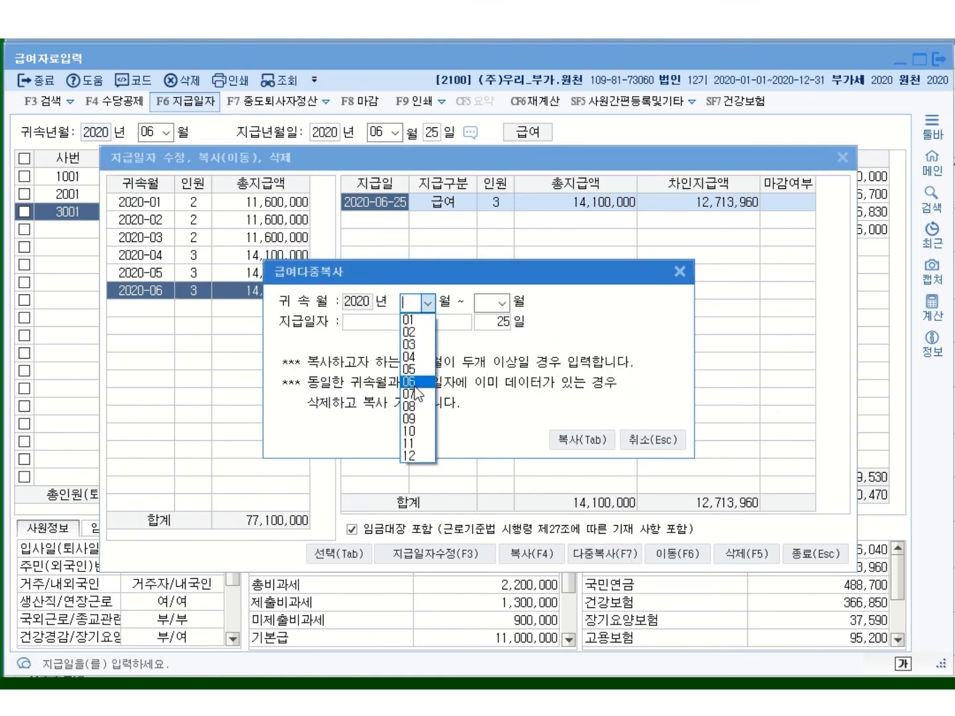
pyautogui.click(414, 395)
pyautogui.click(503, 304)
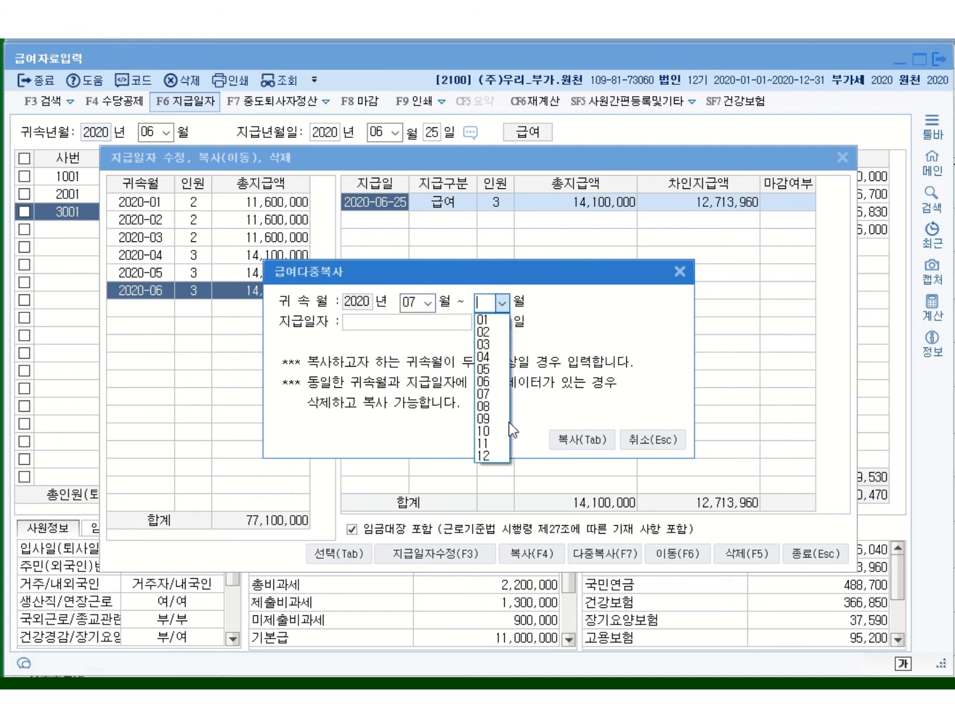
pyautogui.click(496, 430)
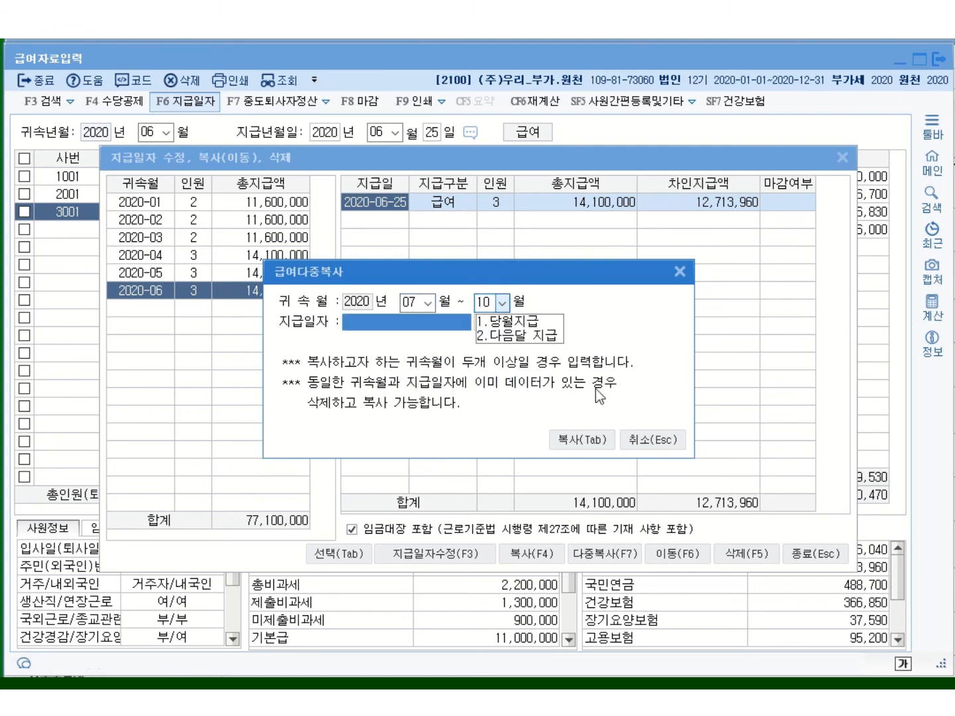
pyautogui.click(531, 322)
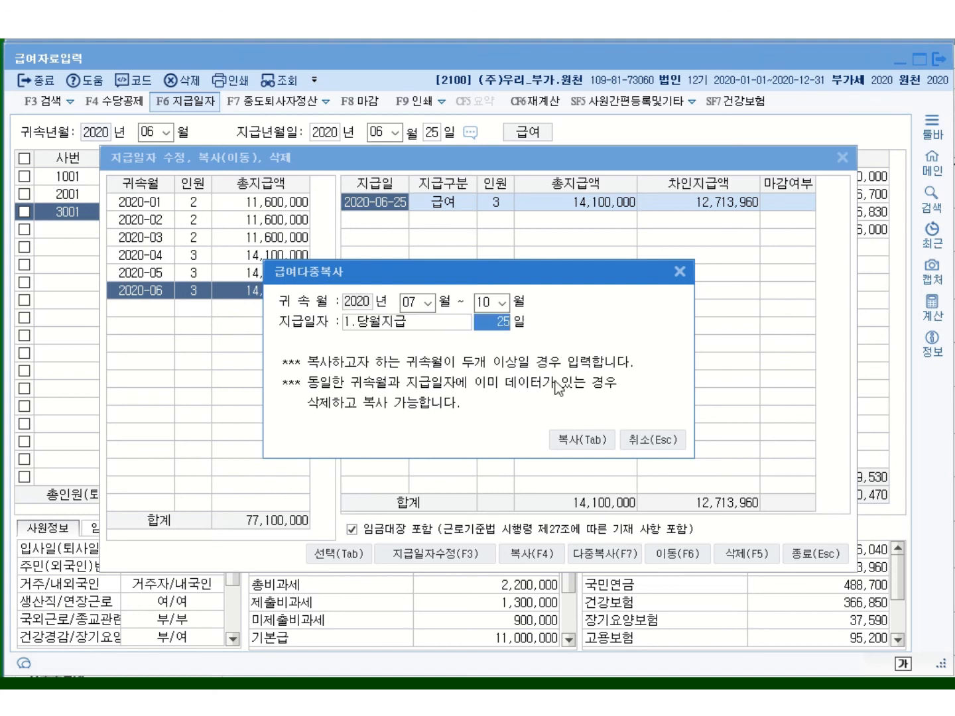
pyautogui.click(598, 439)
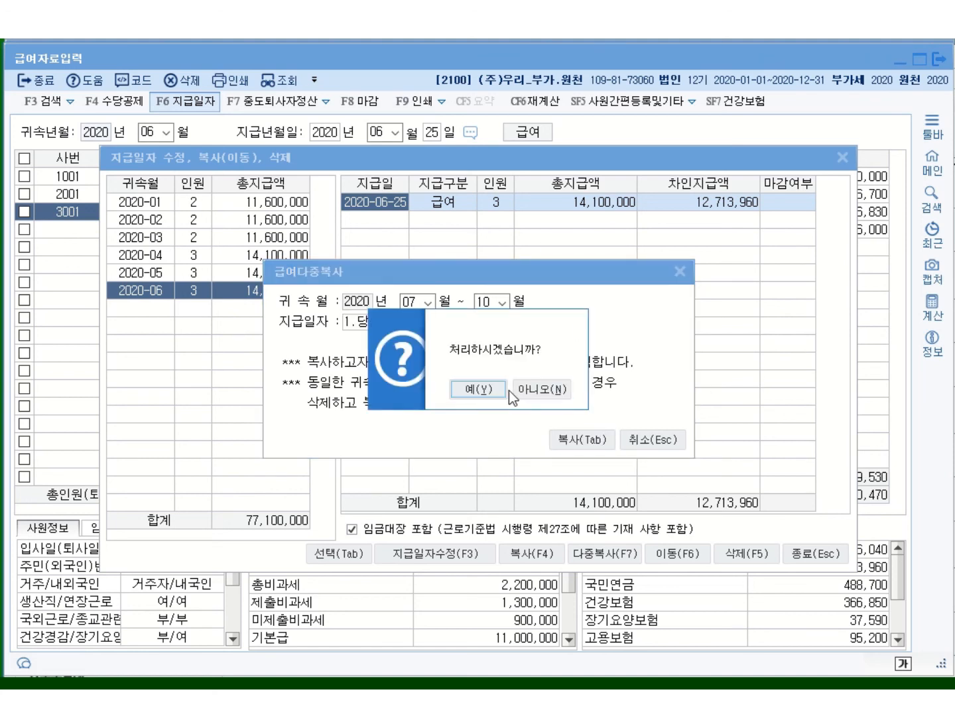
pyautogui.press('Return')
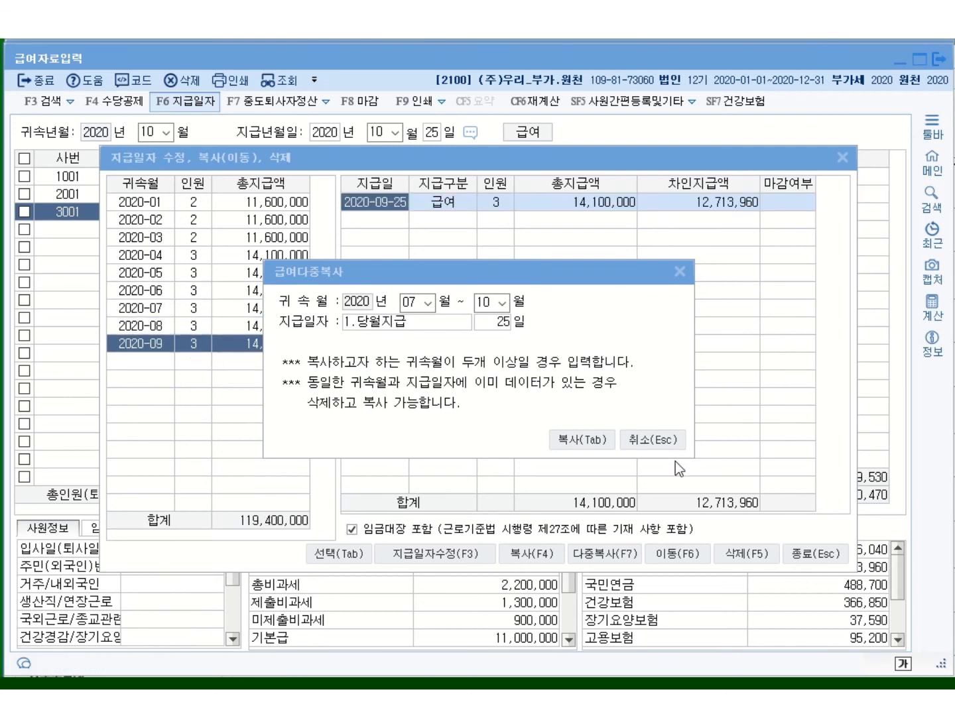
pyautogui.click(531, 394)
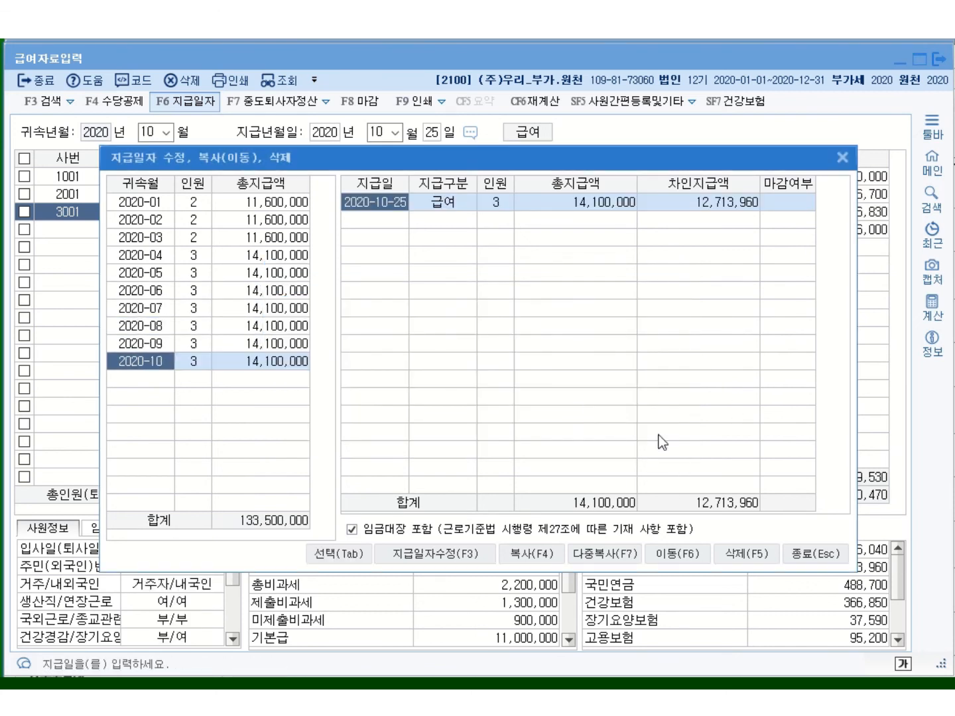
# Review the payment date, headcount and pay totals of each attribution month from 2020-06 to 2020-10
pyautogui.click(160, 292)
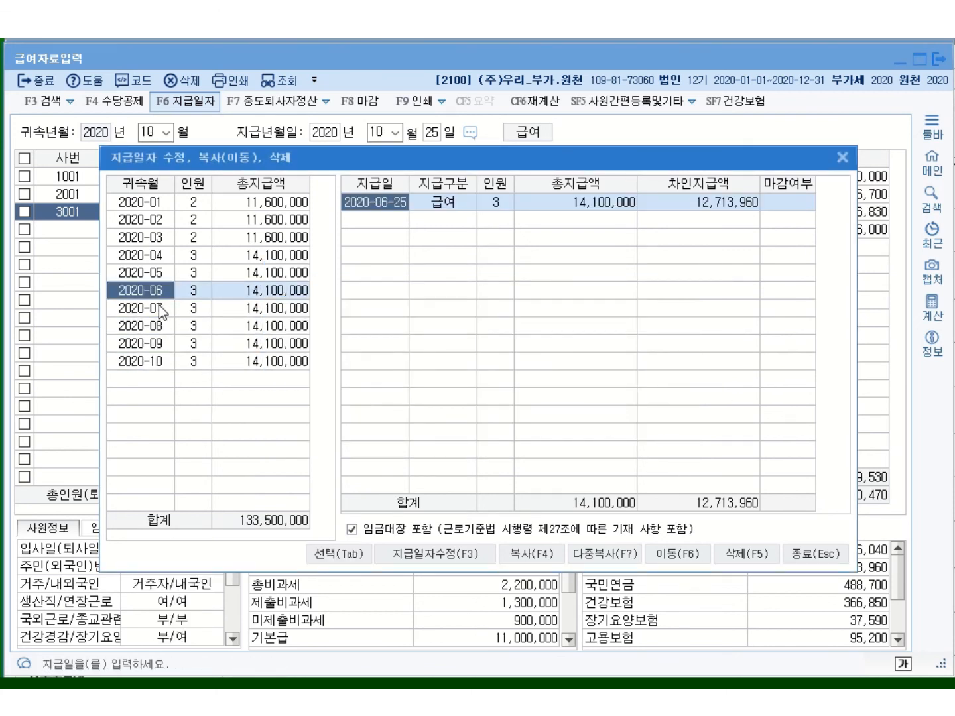
pyautogui.click(158, 307)
pyautogui.click(160, 324)
pyautogui.click(164, 343)
pyautogui.click(168, 361)
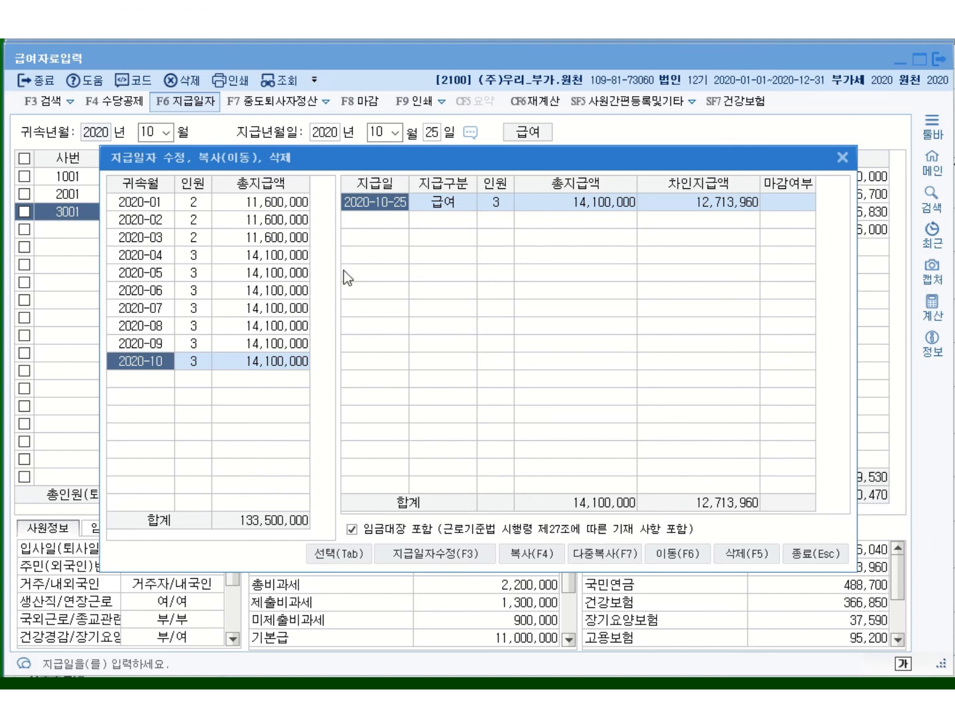
pyautogui.click(159, 345)
pyautogui.click(154, 325)
pyautogui.click(154, 307)
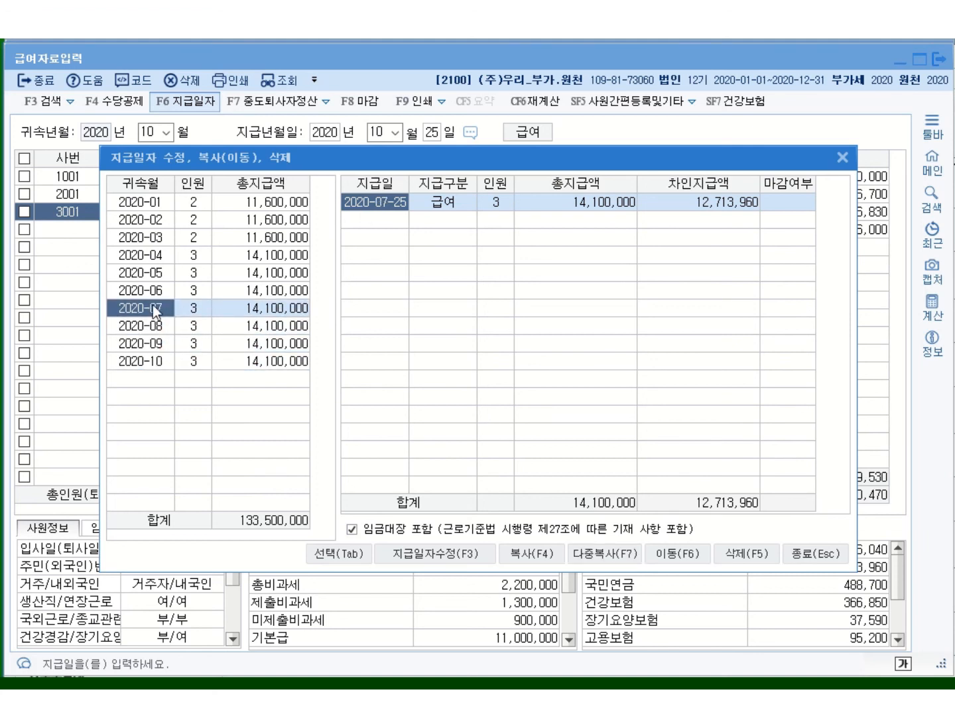
pyautogui.click(165, 291)
pyautogui.click(244, 361)
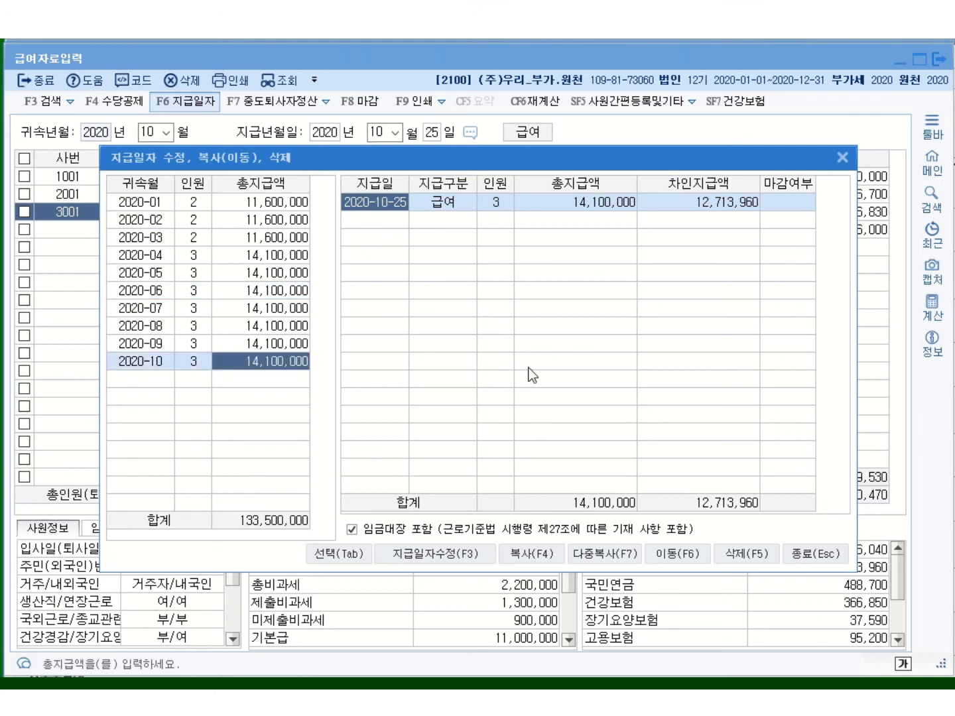